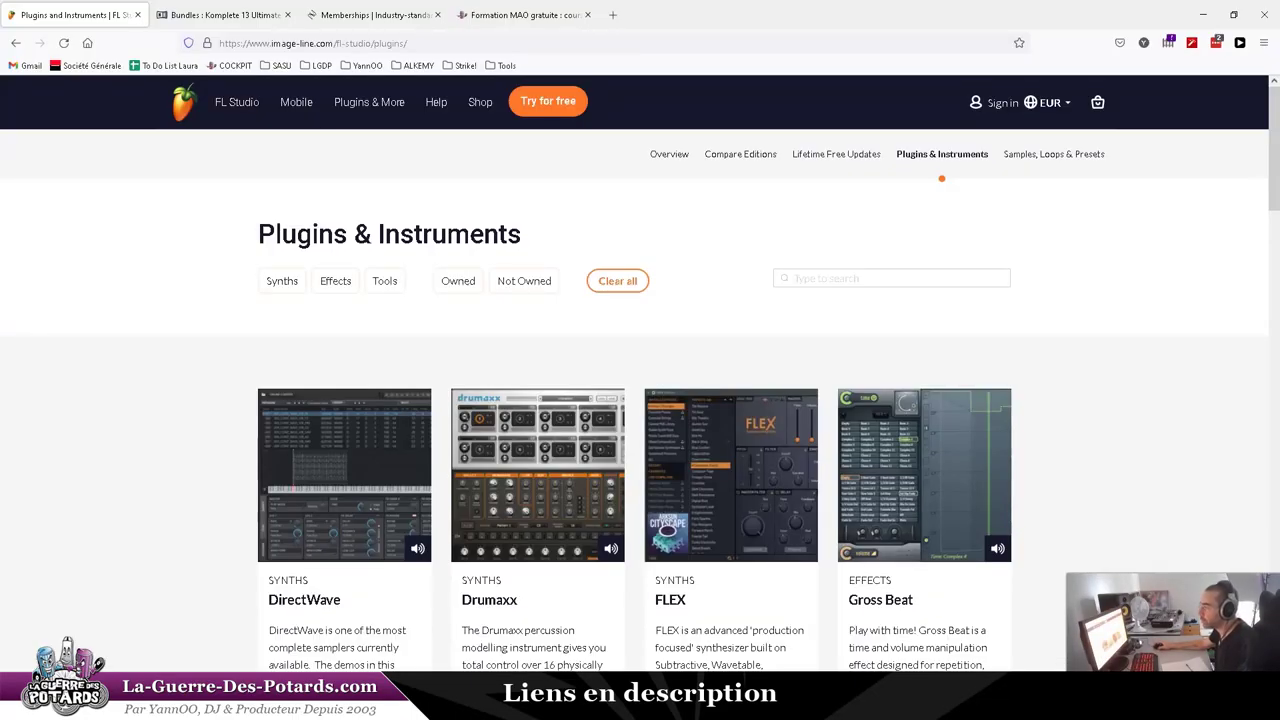
# - Look through the plugins and instruments offered on the Image-Line page with their prices
pyautogui.scroll(-5, 640, 400)
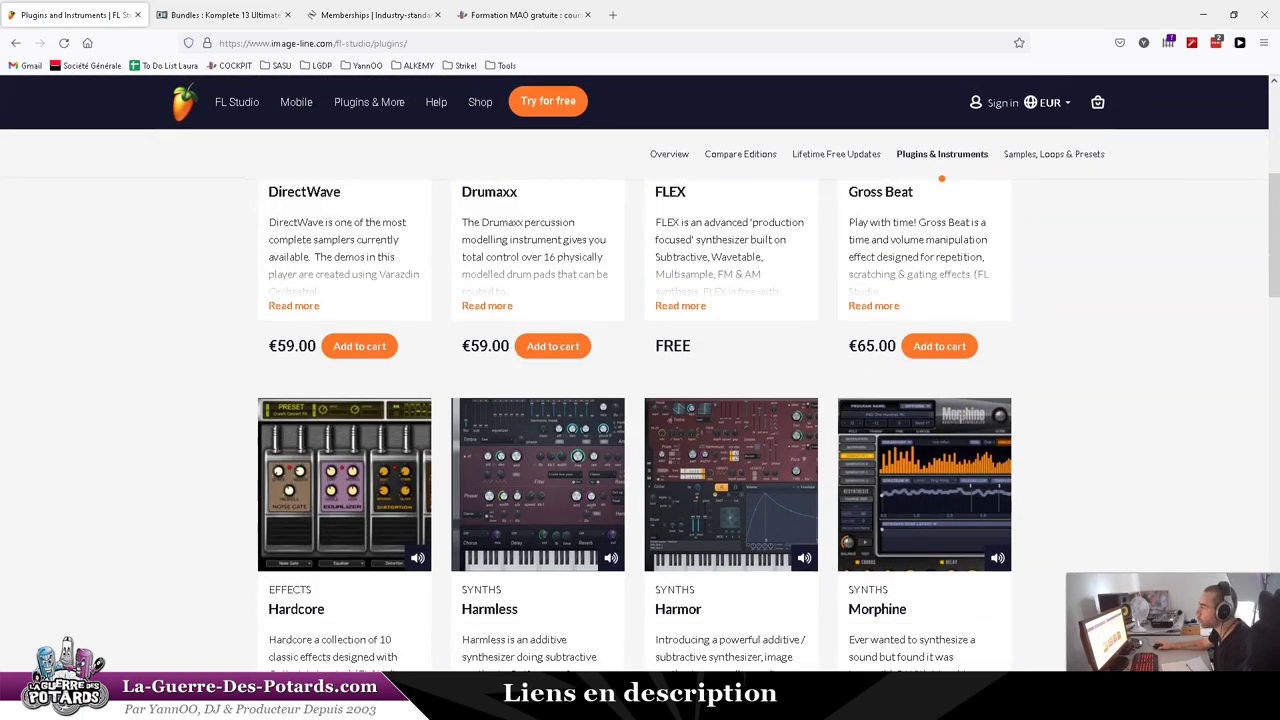
pyautogui.scroll(-15, 640, 400)
pyautogui.scroll(5, 640, 400)
pyautogui.scroll(-10, 640, 400)
pyautogui.scroll(6, 640, 400)
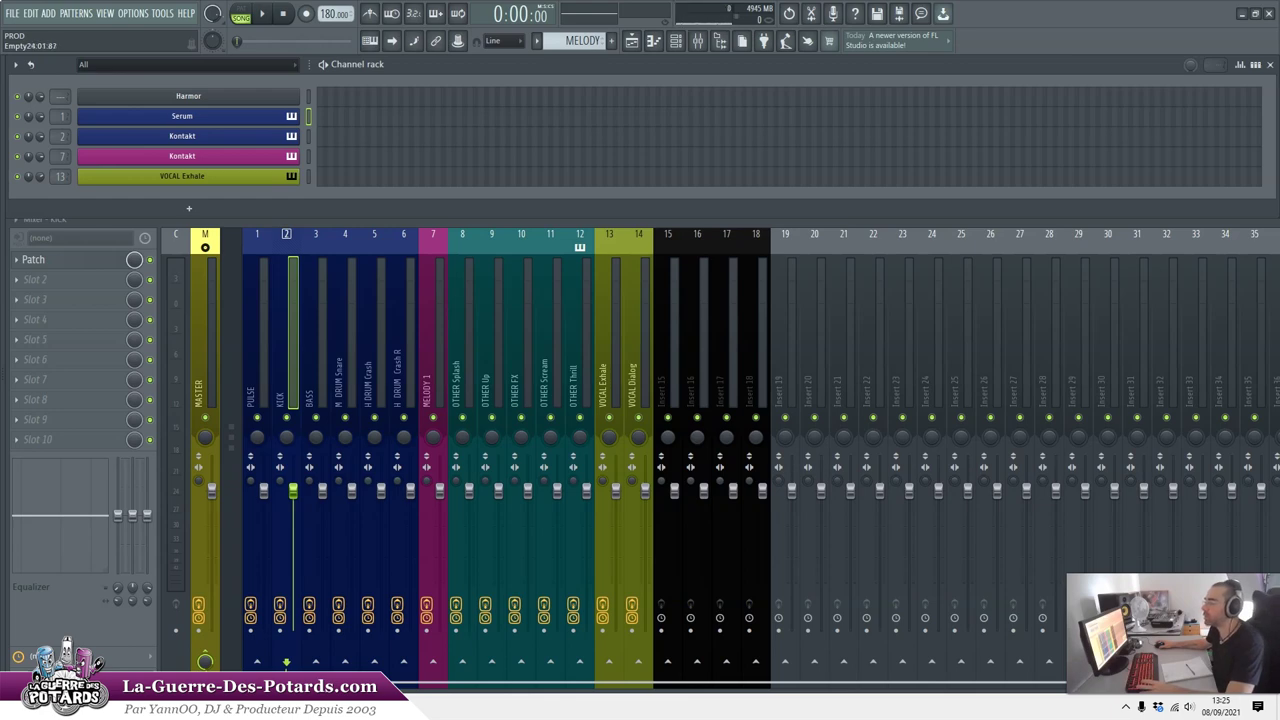
# - Open the Harmor synth from the channel rack, reposition its window to audition it, and close it
pyautogui.click(188, 96)
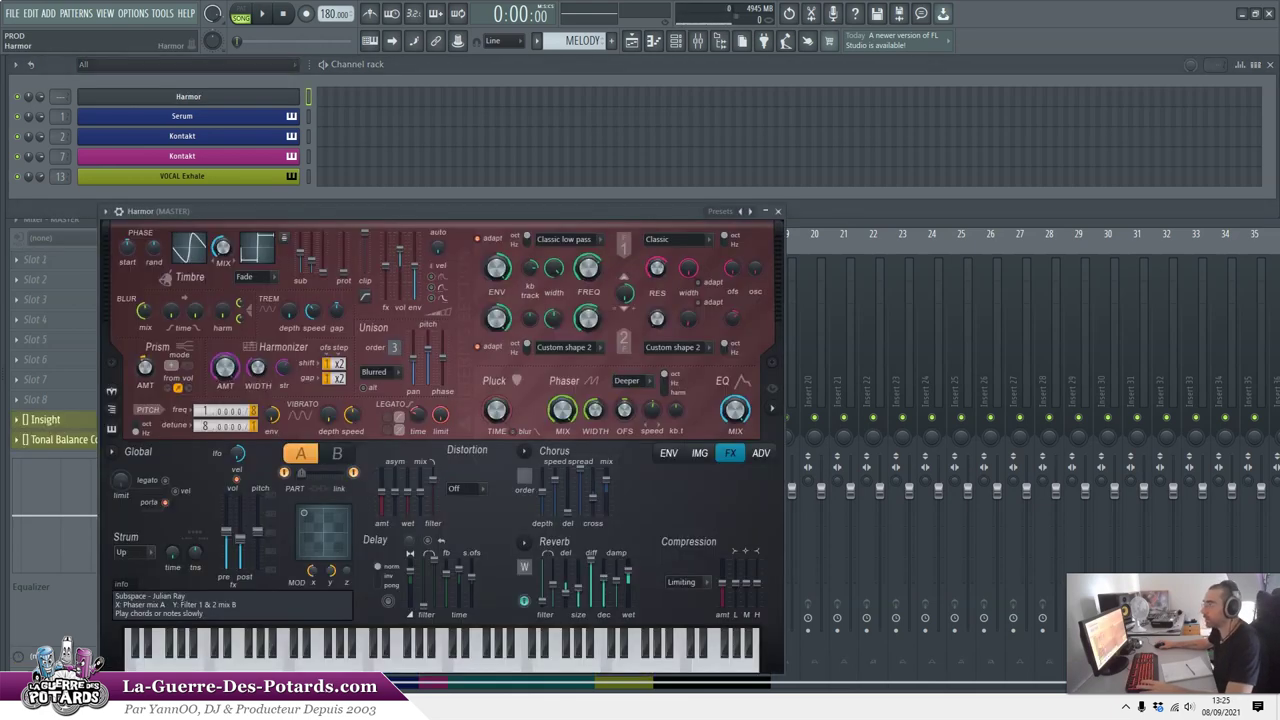
pyautogui.click(188, 96)
pyautogui.click(188, 96)
pyautogui.moveTo(300, 222); pyautogui.dragTo(490, 149)
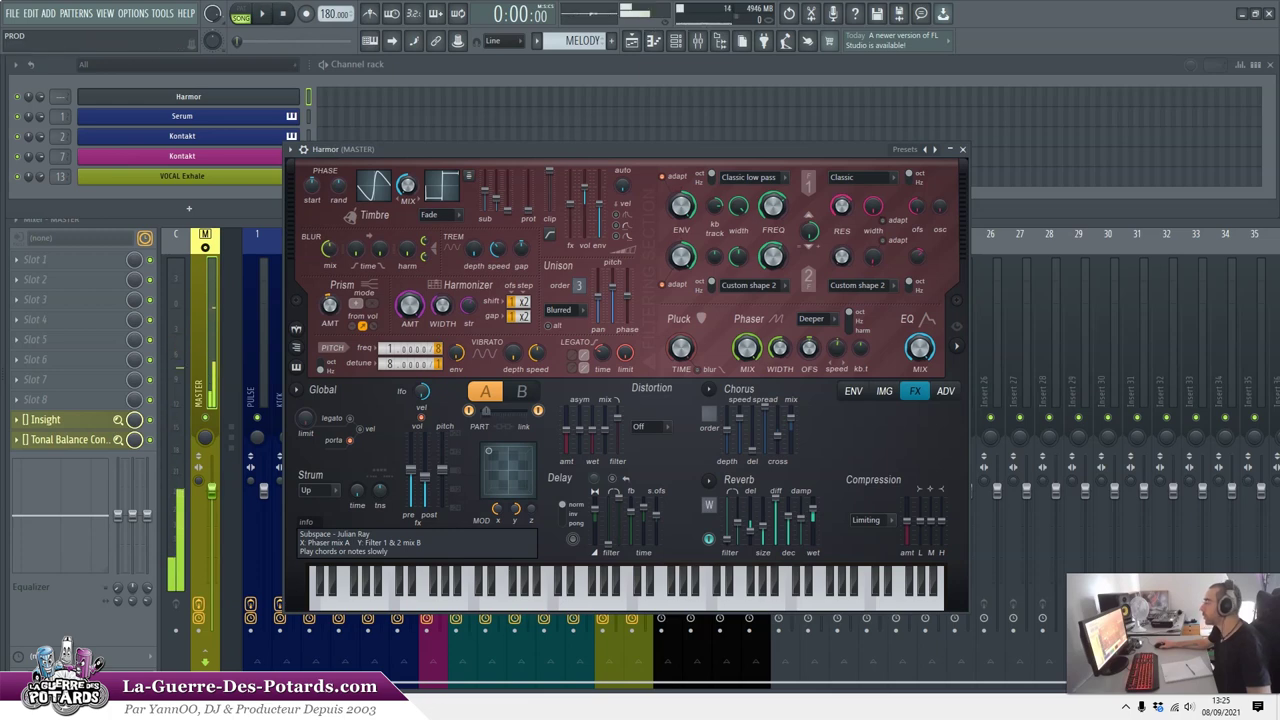
pyautogui.click(962, 149)
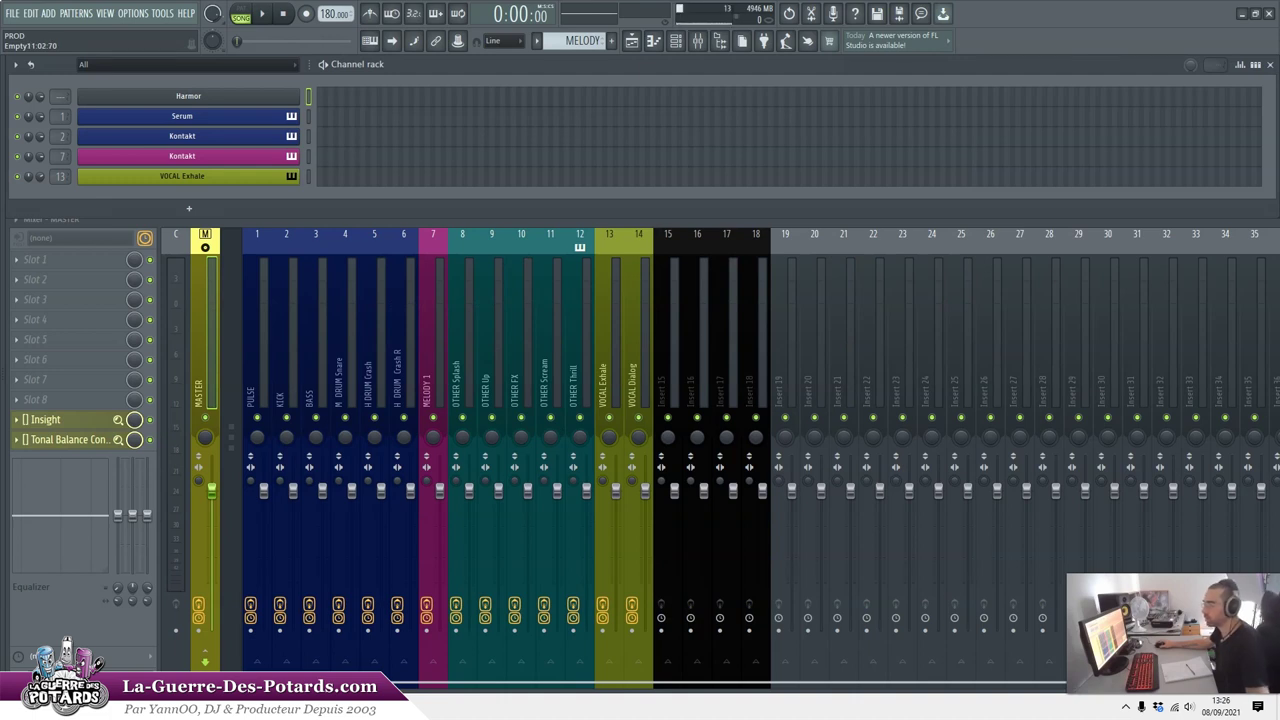
# - Open the Kontakt instrument routed to the KICK track, reposition its window and look through its library list
pyautogui.click(308, 136)
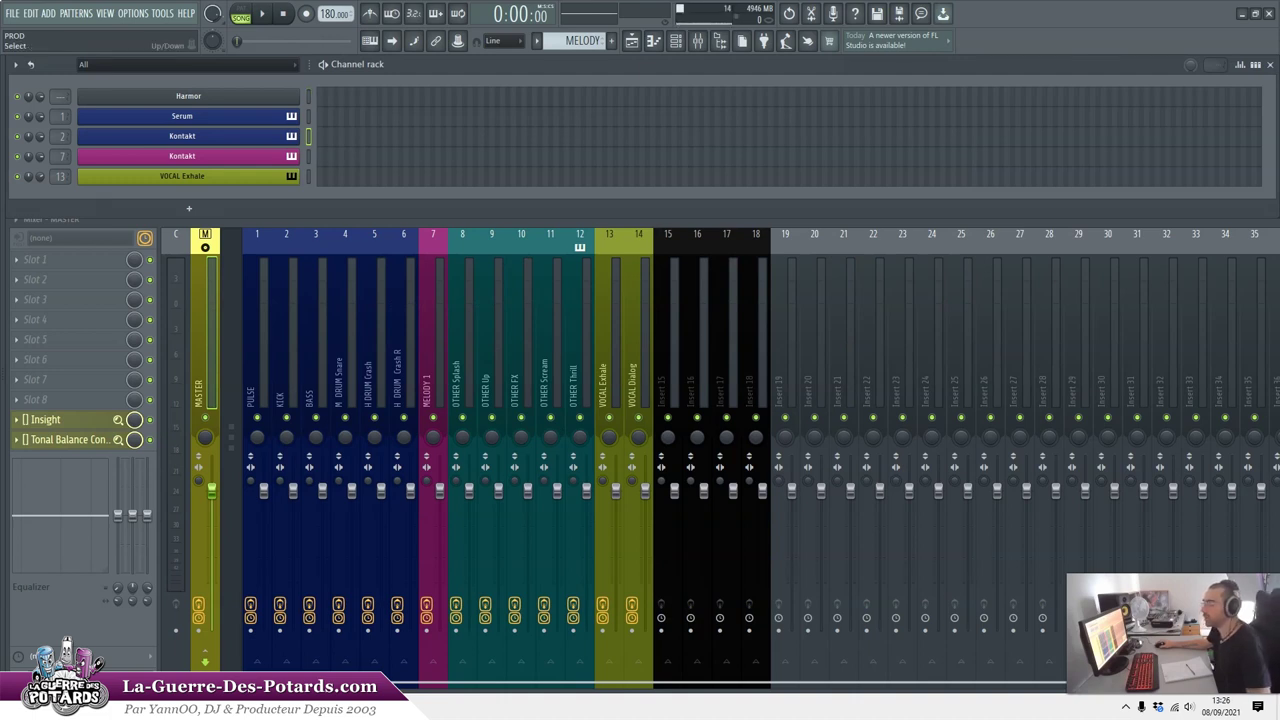
pyautogui.click(182, 136)
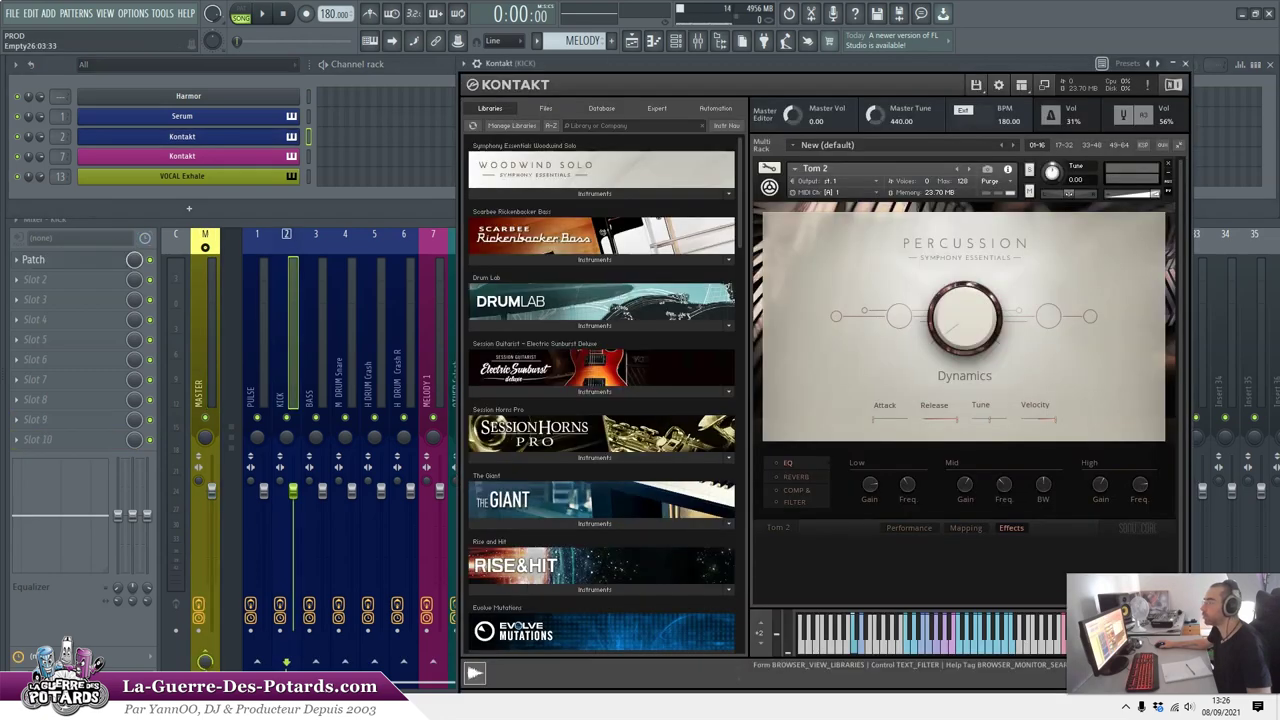
pyautogui.moveTo(760, 63); pyautogui.dragTo(687, 72)
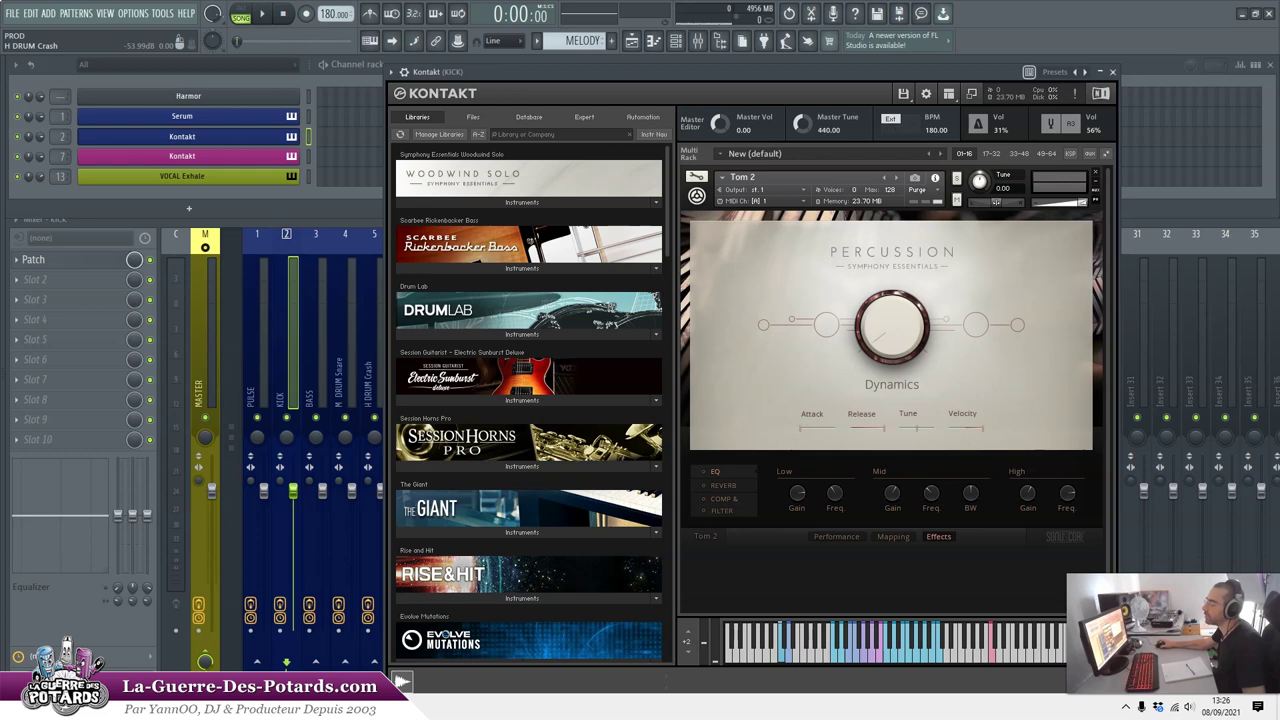
pyautogui.scroll(-2, 528, 400)
pyautogui.scroll(2, 528, 400)
pyautogui.scroll(-5, 528, 400)
pyautogui.scroll(4, 528, 400)
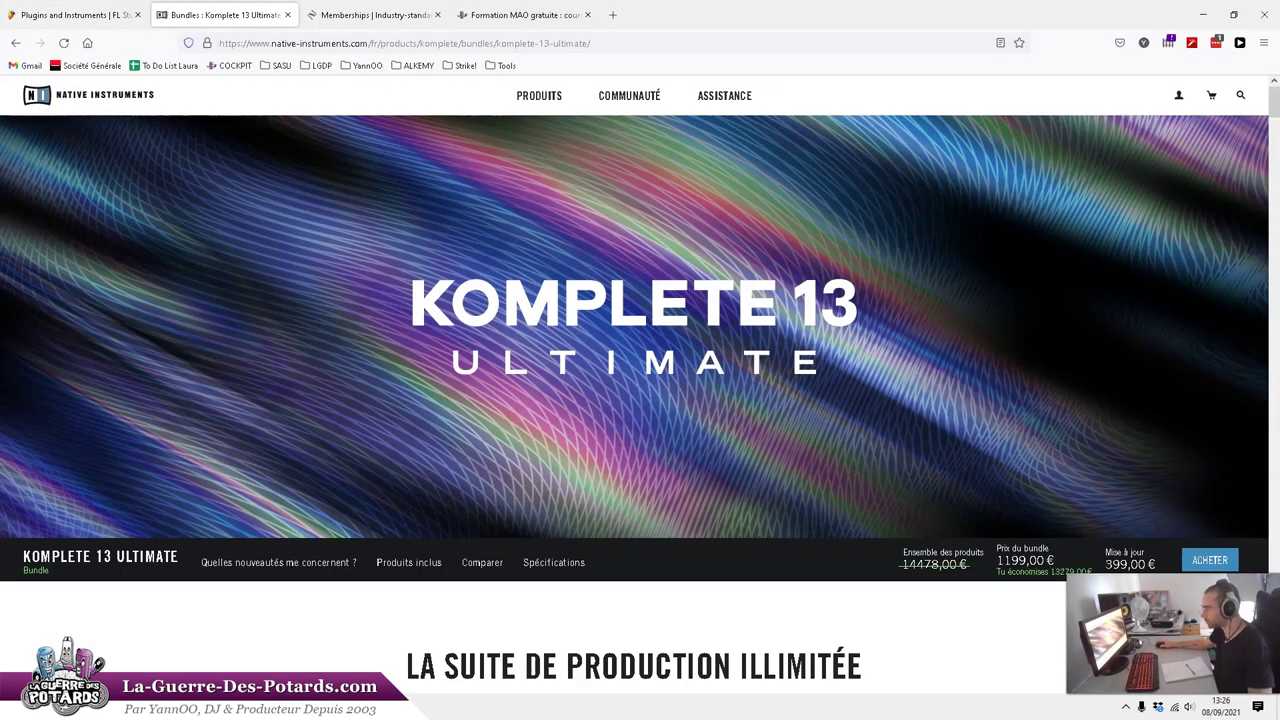
# - Look over the Komplete 13 Ultimate bundle page in the browser, from the included product grid to the listed benefits
pyautogui.scroll(-5, 640, 384)
pyautogui.scroll(1, 640, 384)
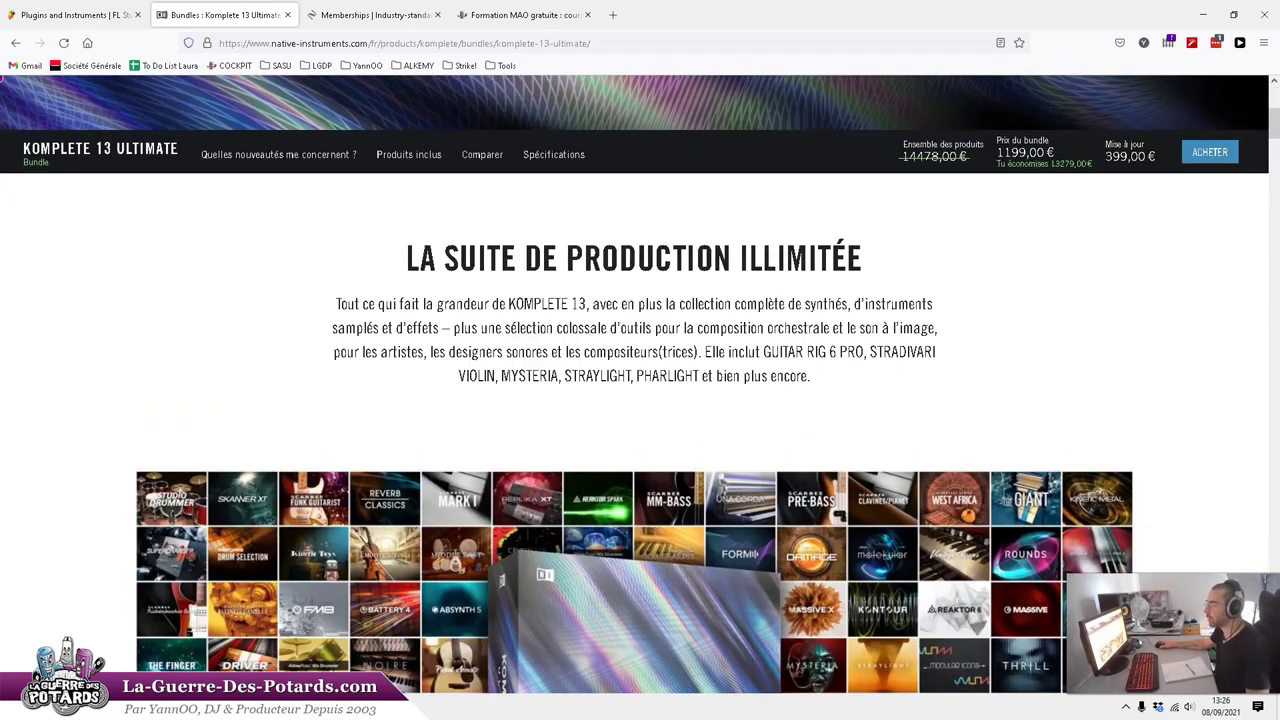
pyautogui.scroll(-1, 640, 384)
pyautogui.scroll(-2, 640, 400)
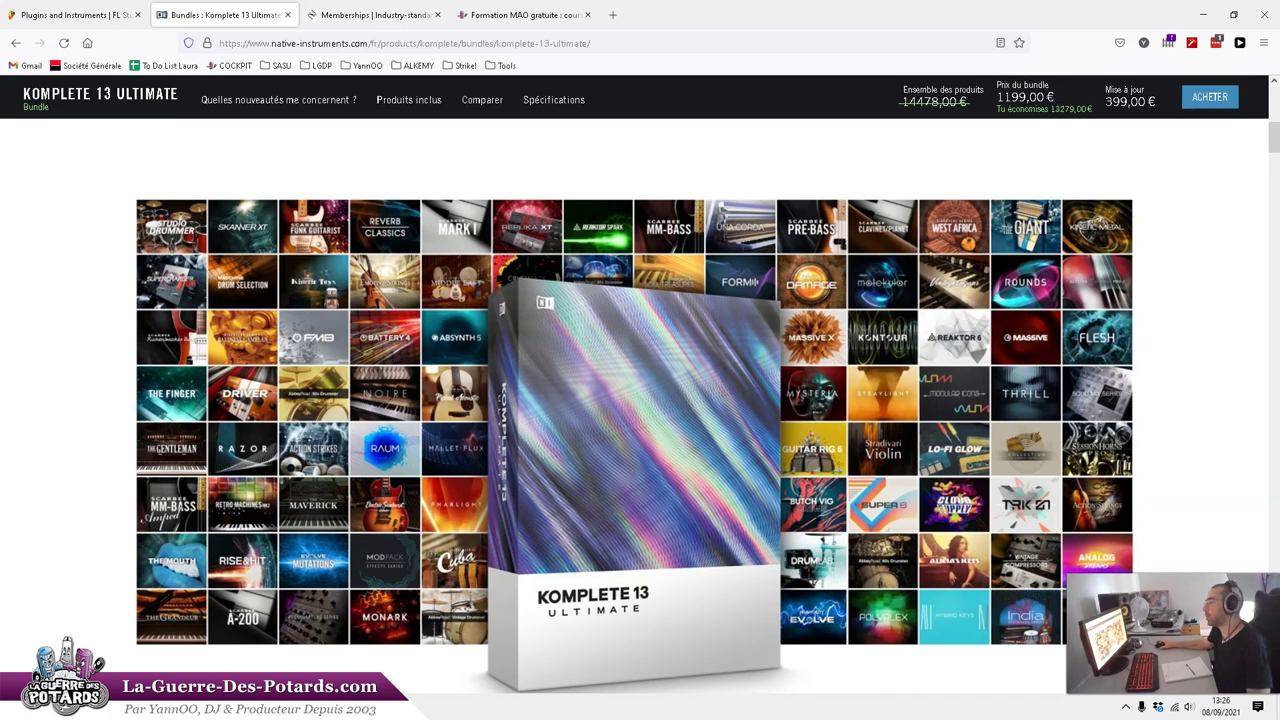
pyautogui.scroll(-6, 640, 400)
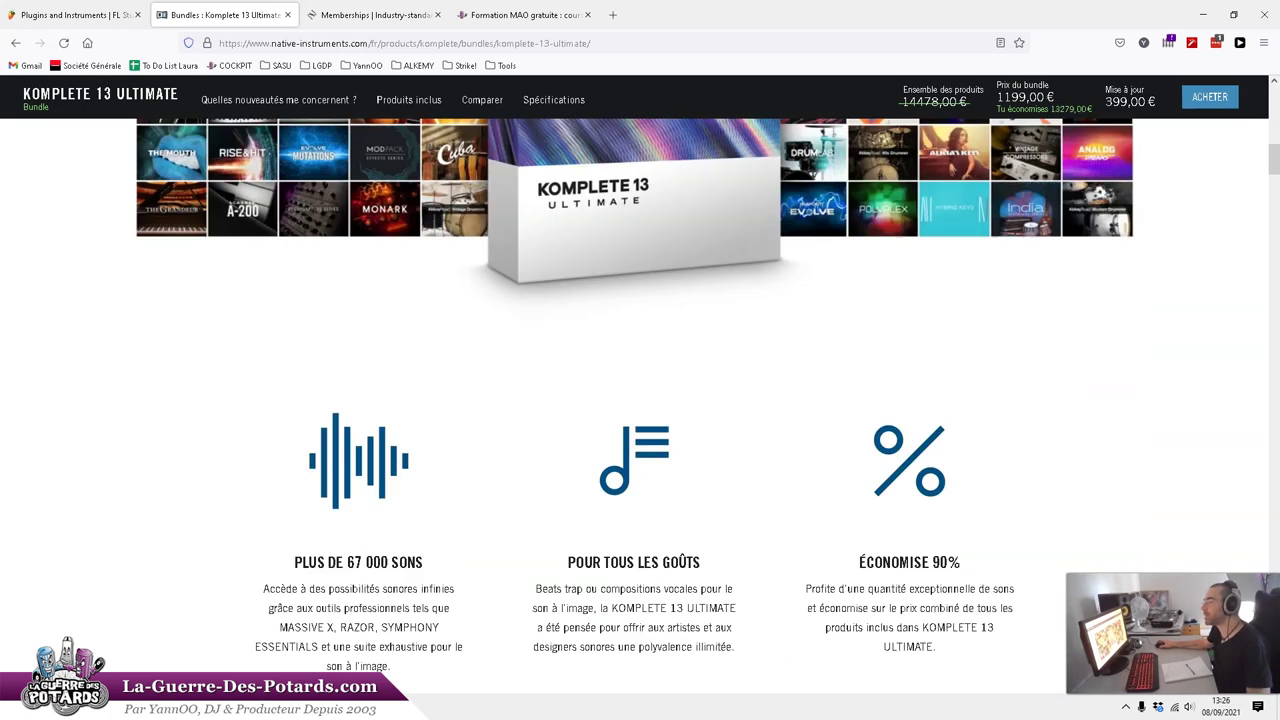
pyautogui.scroll(2, 640, 400)
pyautogui.scroll(1, 635, 406)
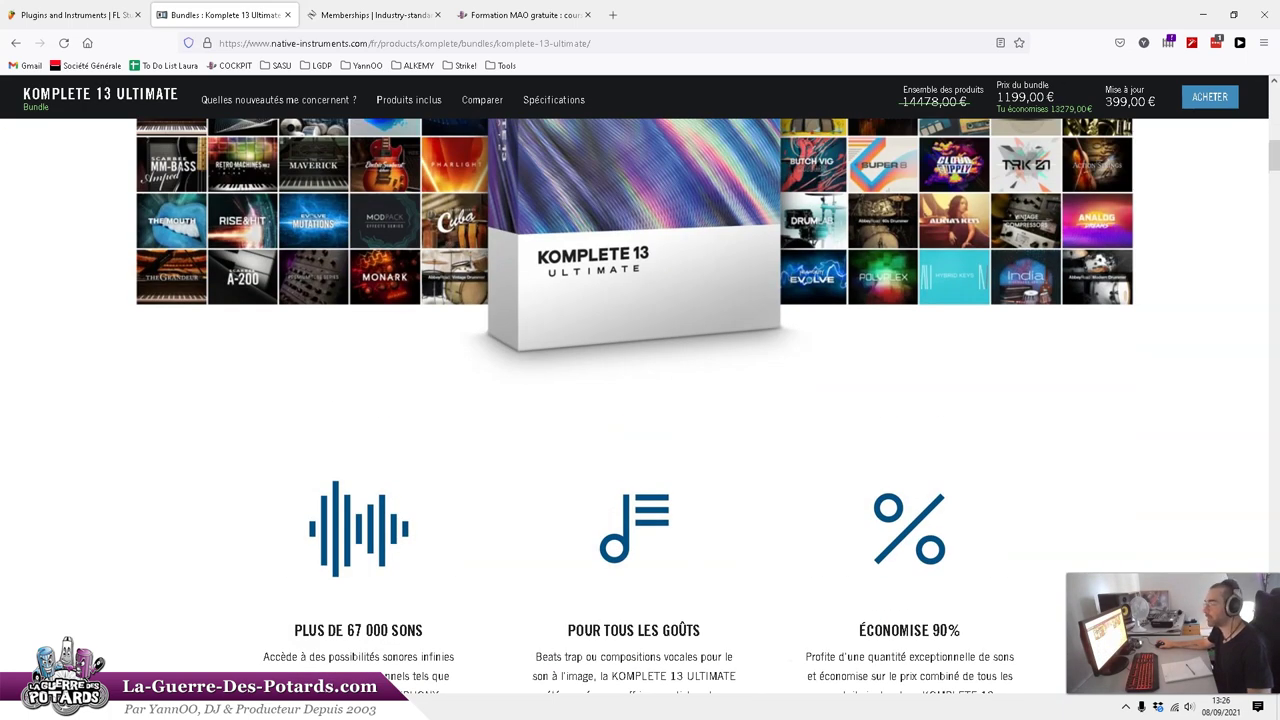
pyautogui.scroll(-4, 640, 400)
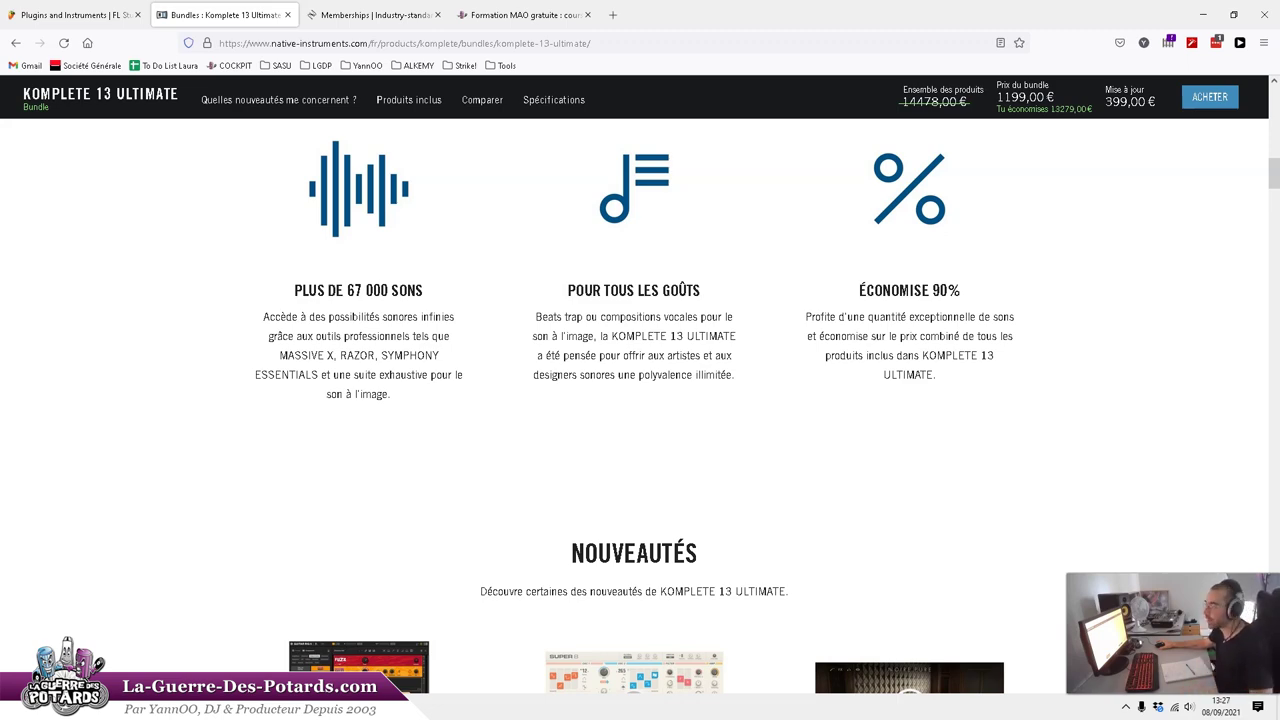
# - Read through the Nouveautés section of the Komplete 13 Ultimate page, from Guitar Rig 6 Pro to the new expansions
pyautogui.scroll(-7, 640, 400)
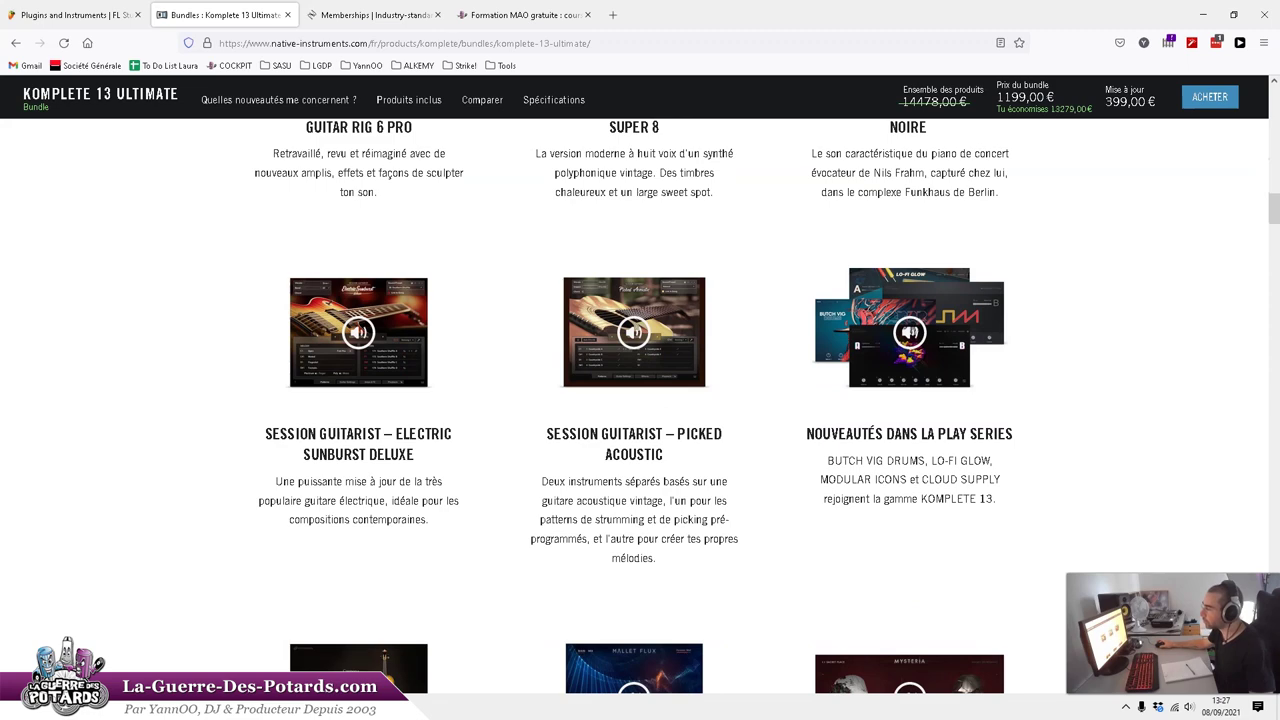
pyautogui.scroll(3, 640, 400)
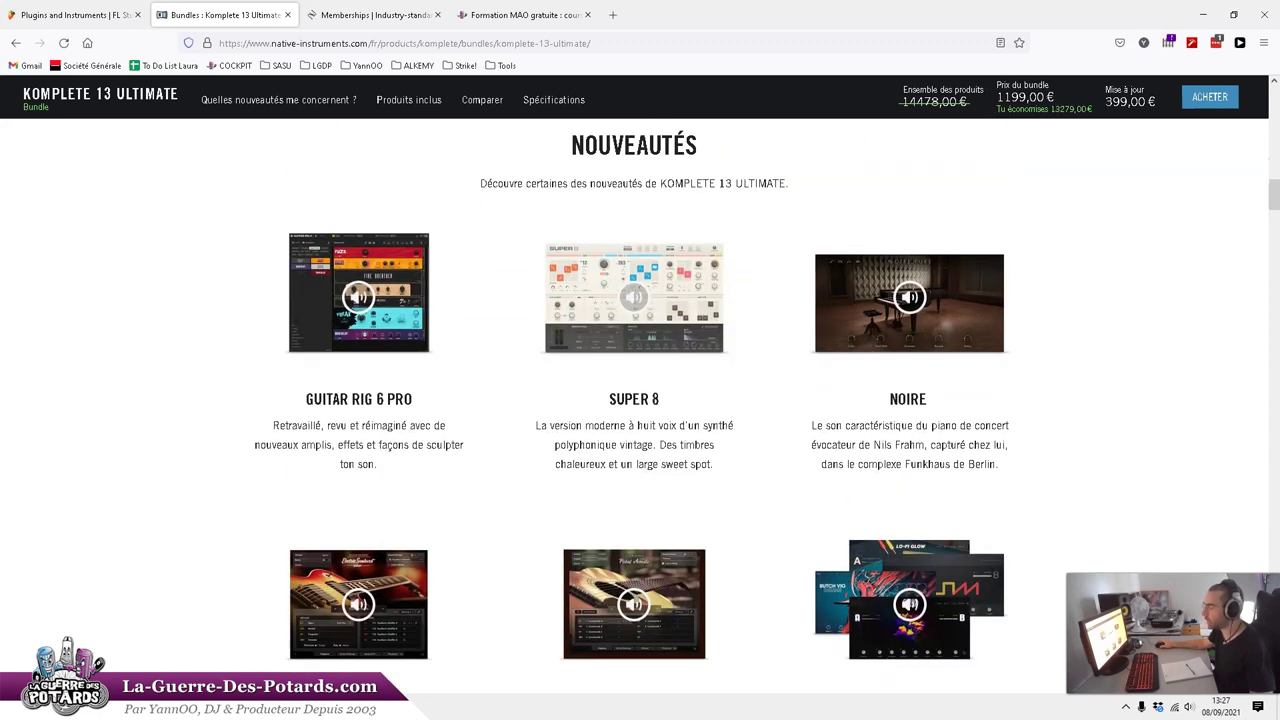
pyautogui.scroll(-1, 640, 400)
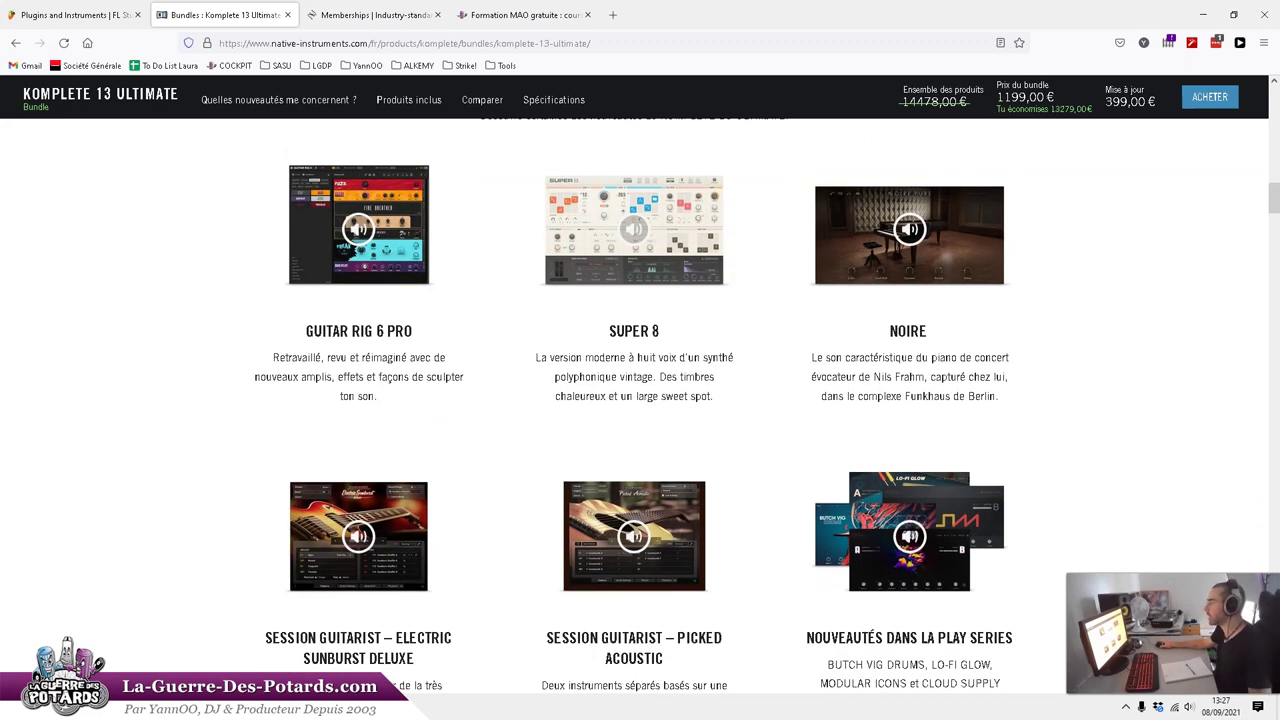
pyautogui.scroll(-3, 640, 400)
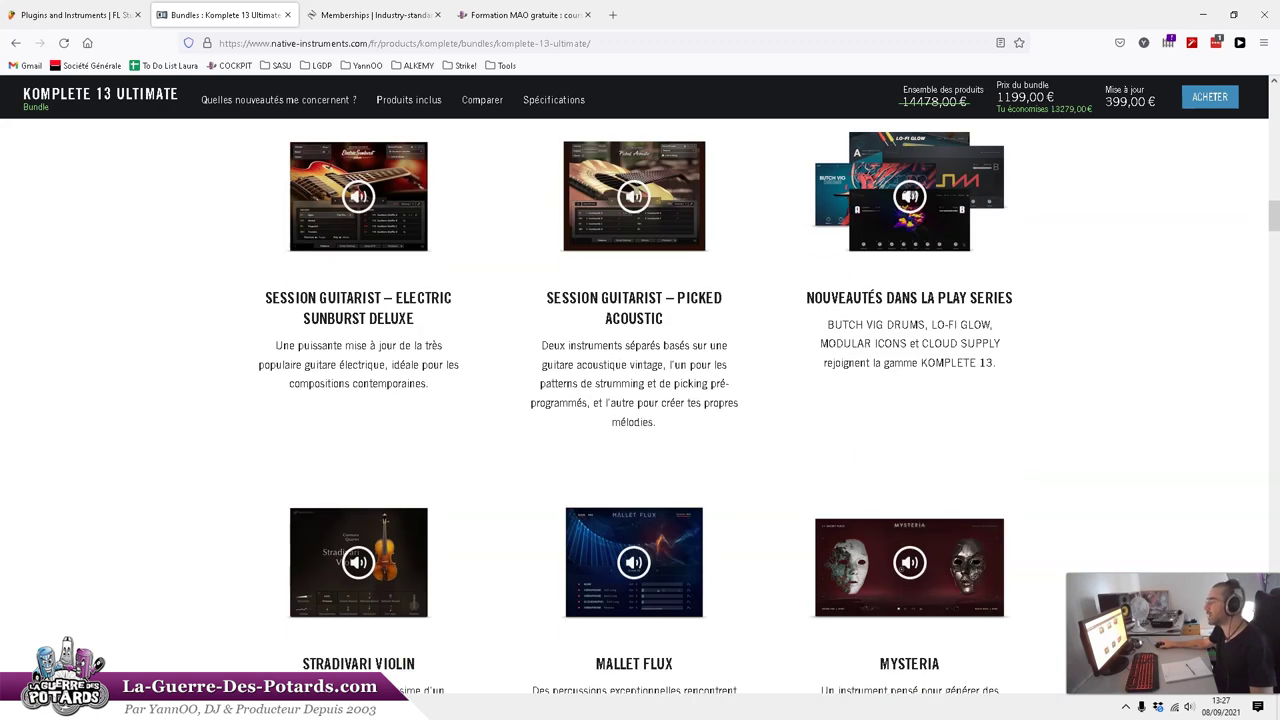
pyautogui.scroll(-3, 640, 400)
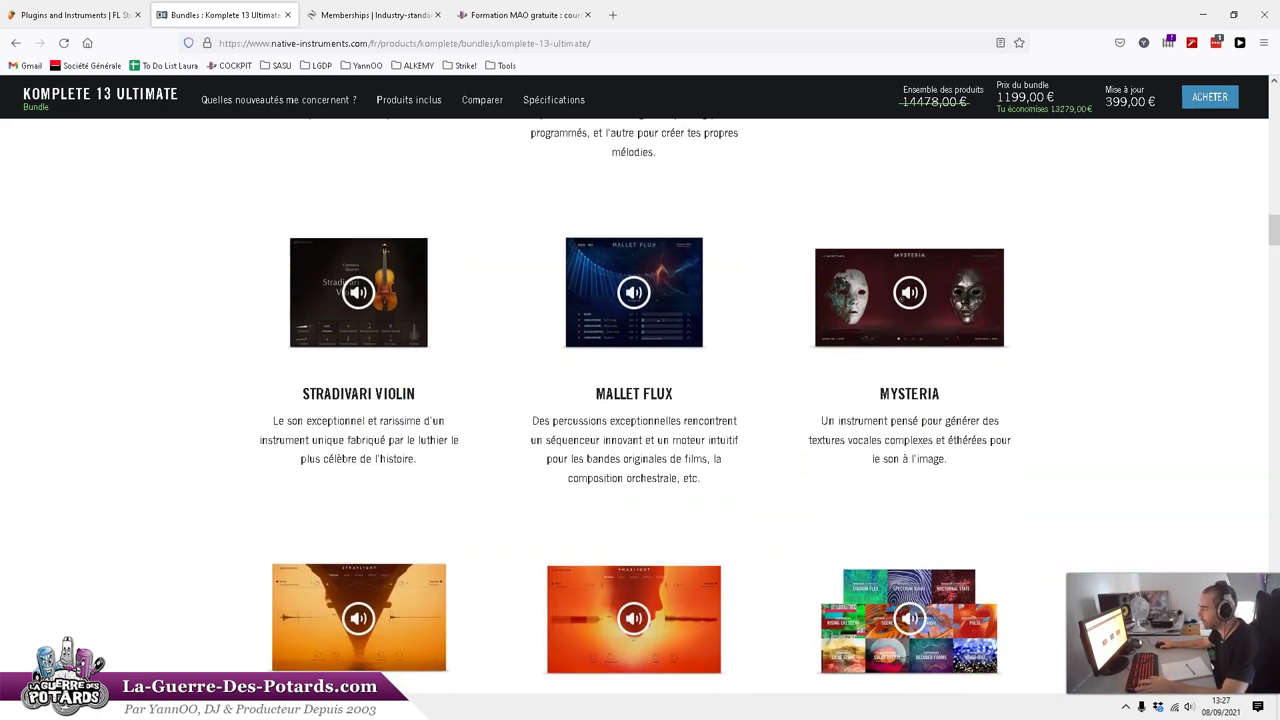
pyautogui.scroll(-3, 640, 400)
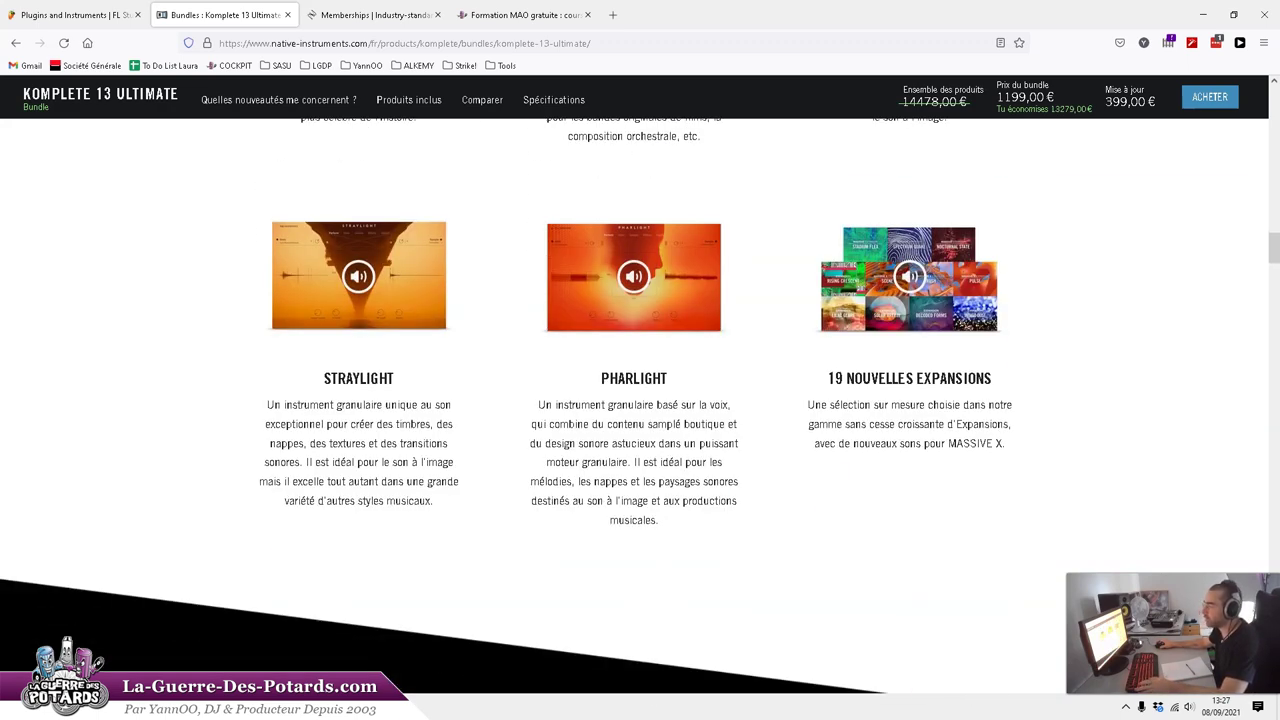
# - Switch back to FL Studio and remove the Tom 2 instrument from Kontakt's rack without saving its changes
pyautogui.hotkey('alt', 'Tab')
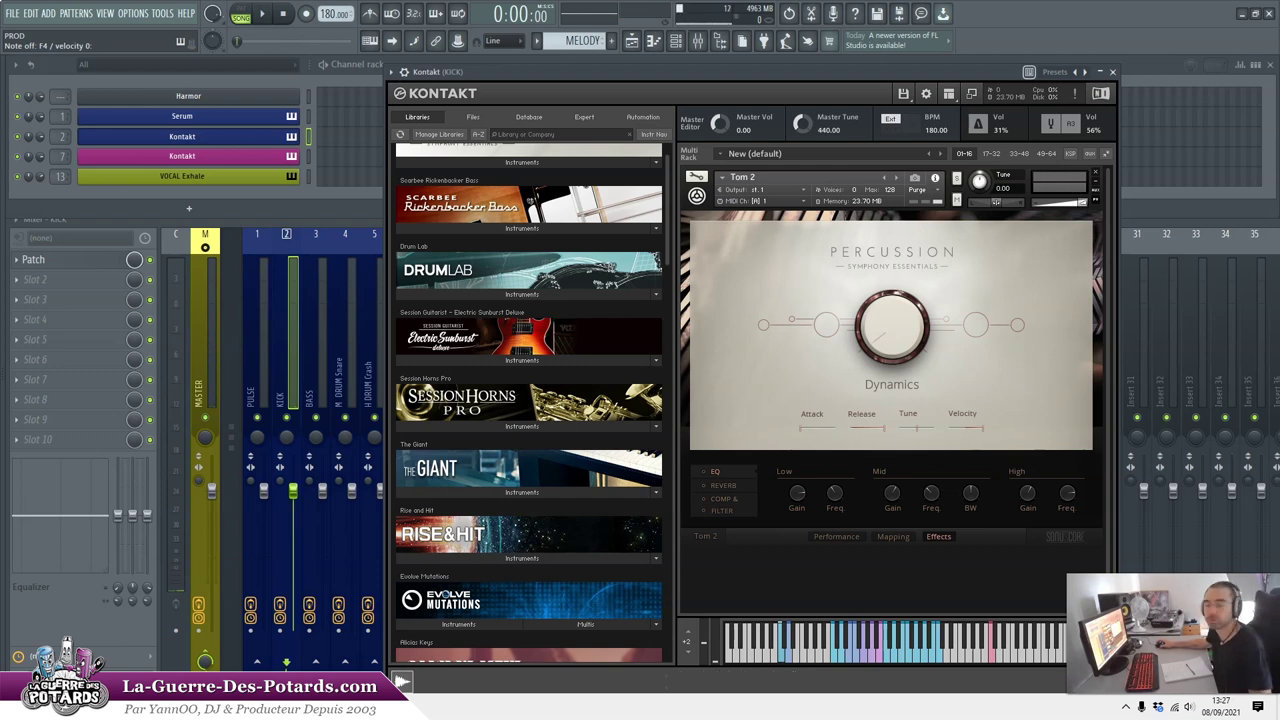
pyautogui.scroll(1, 529, 400)
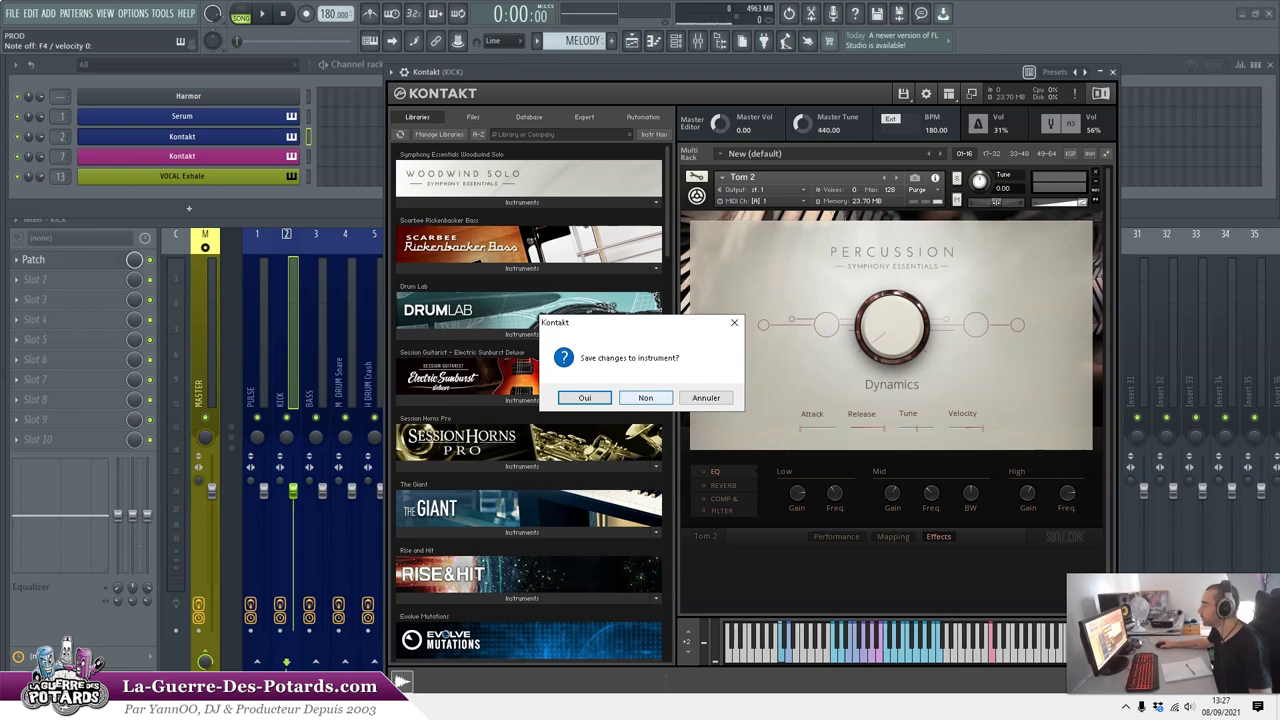
pyautogui.click(645, 397)
# - Load The Grandeur piano from Kontakt's libraries and play a few notes to audition it
pyautogui.scroll(-2, 529, 400)
pyautogui.scroll(2, 529, 400)
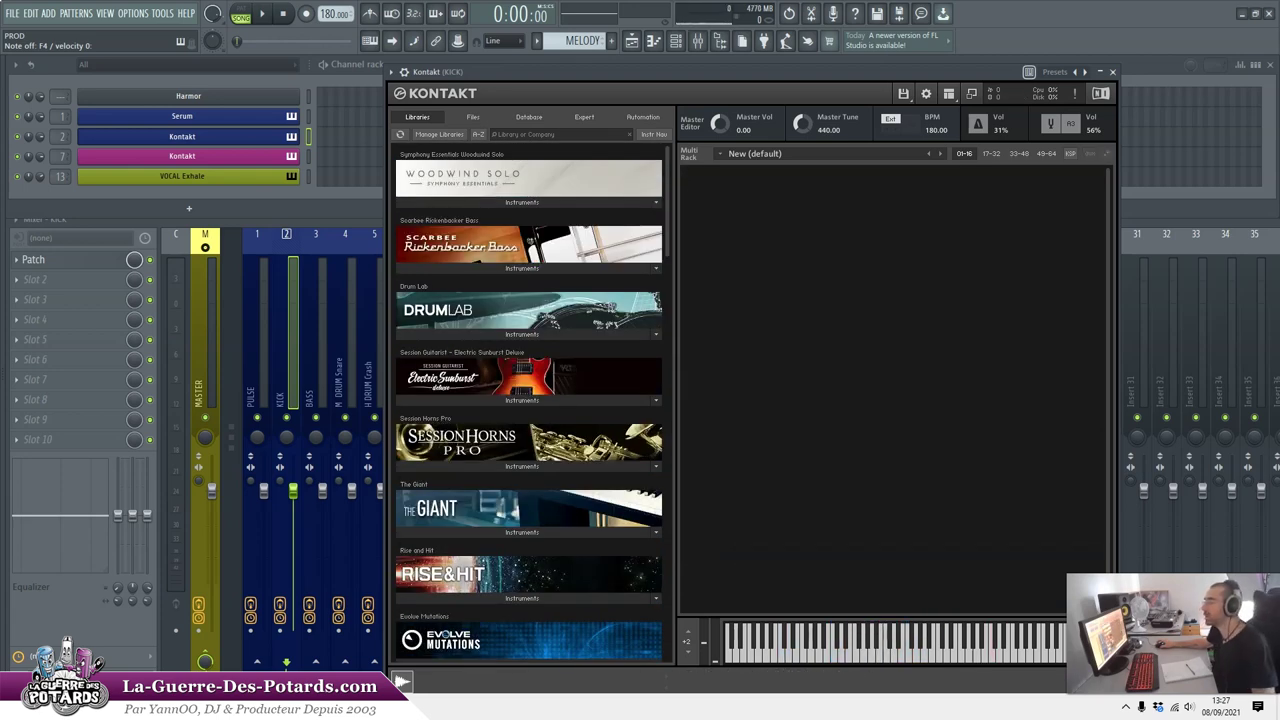
pyautogui.scroll(-10, 529, 400)
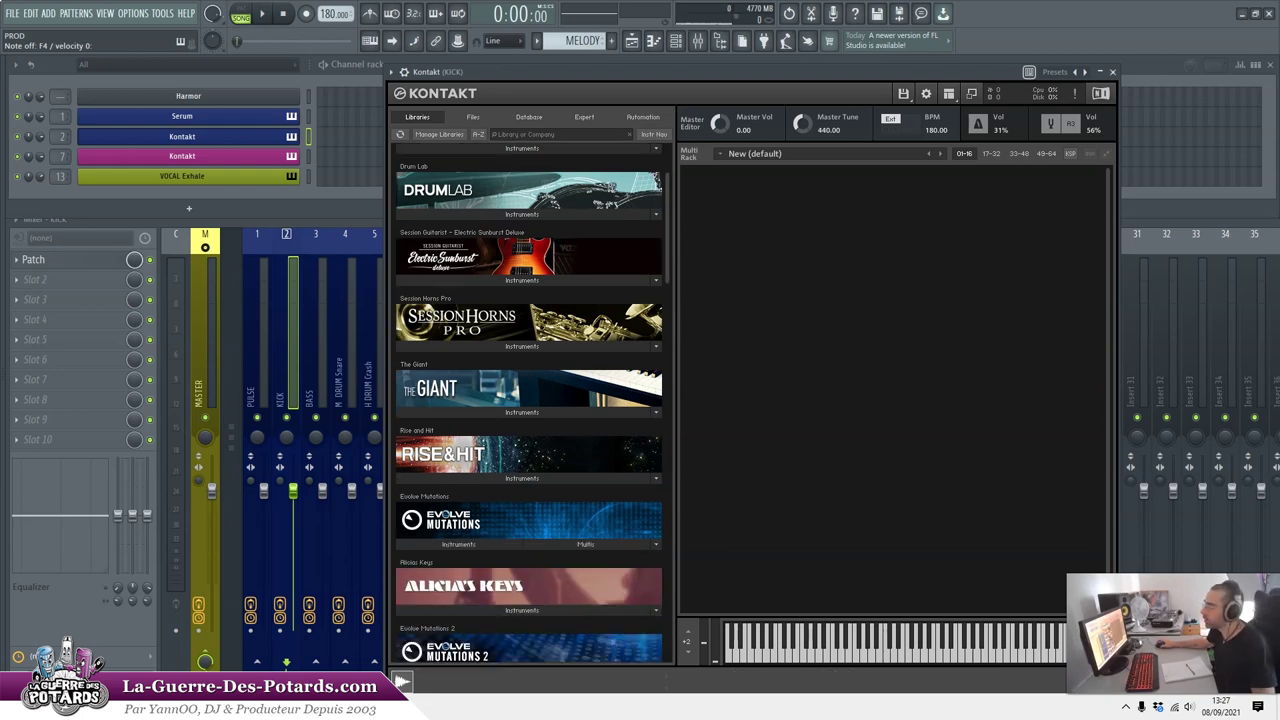
pyautogui.scroll(-2, 529, 400)
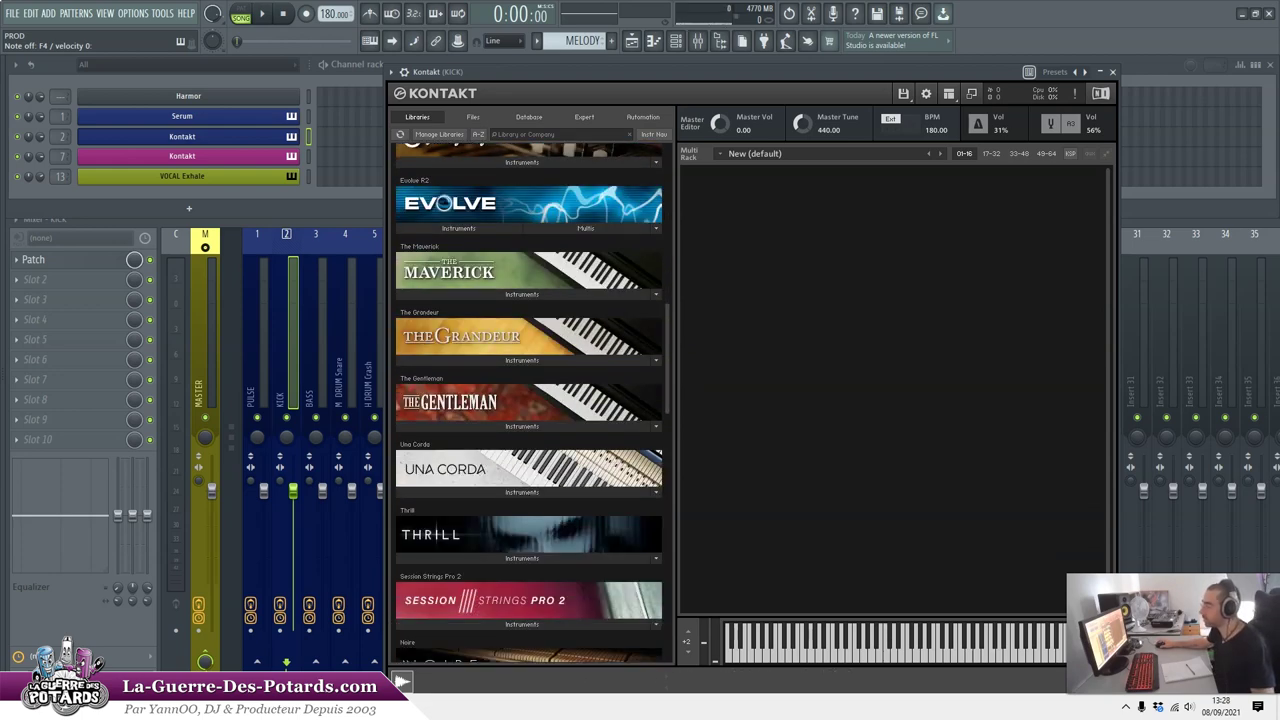
pyautogui.scroll(1, 529, 400)
pyautogui.click(521, 360)
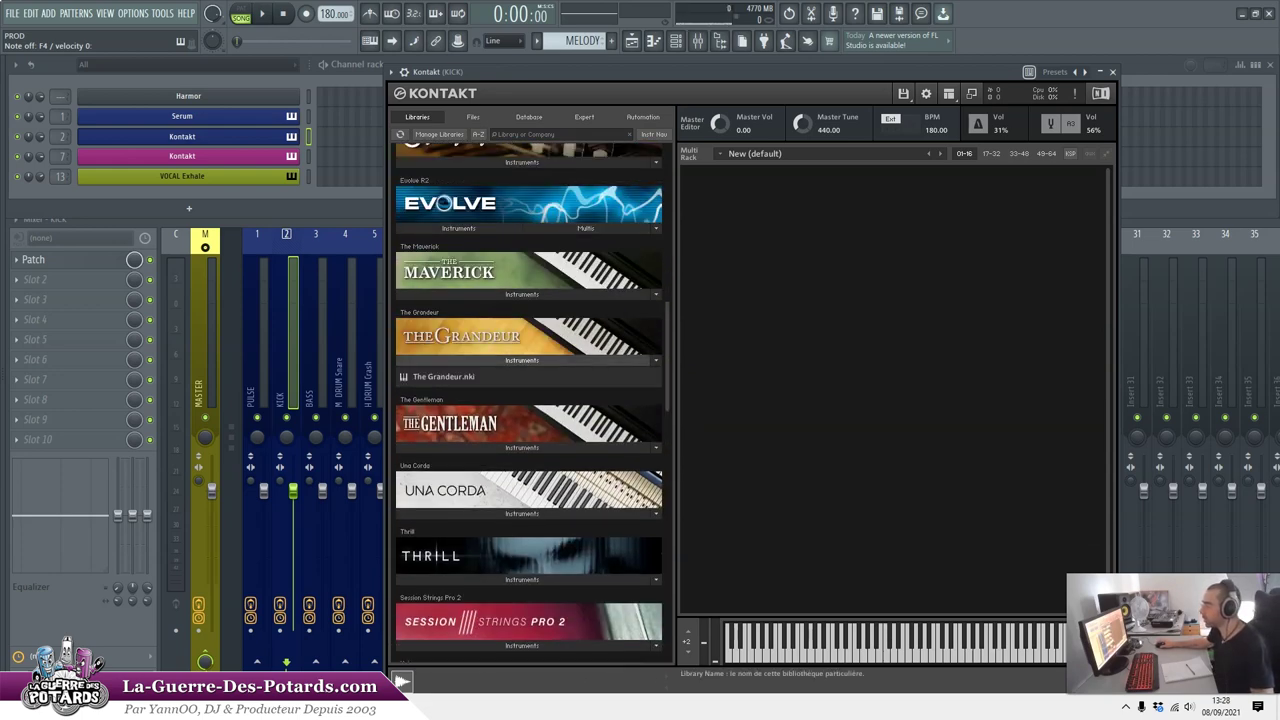
pyautogui.doubleClick(443, 376)
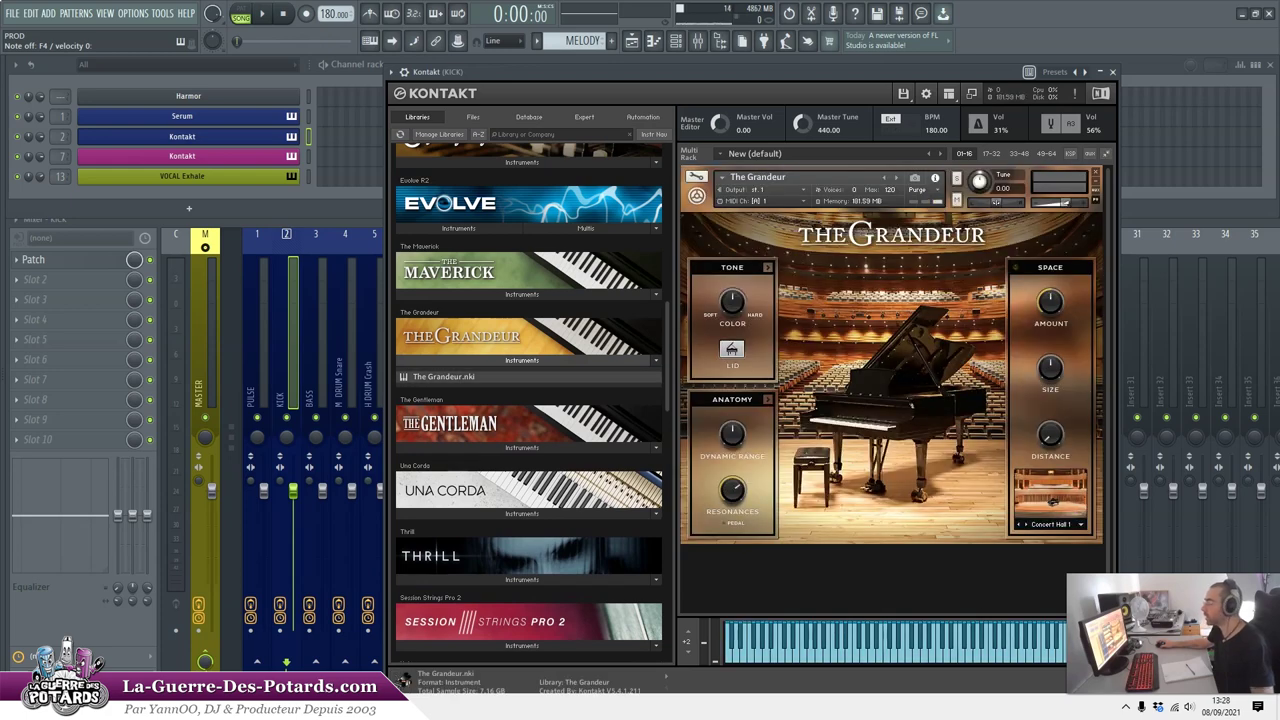
pyautogui.press('q')
pyautogui.press('q')
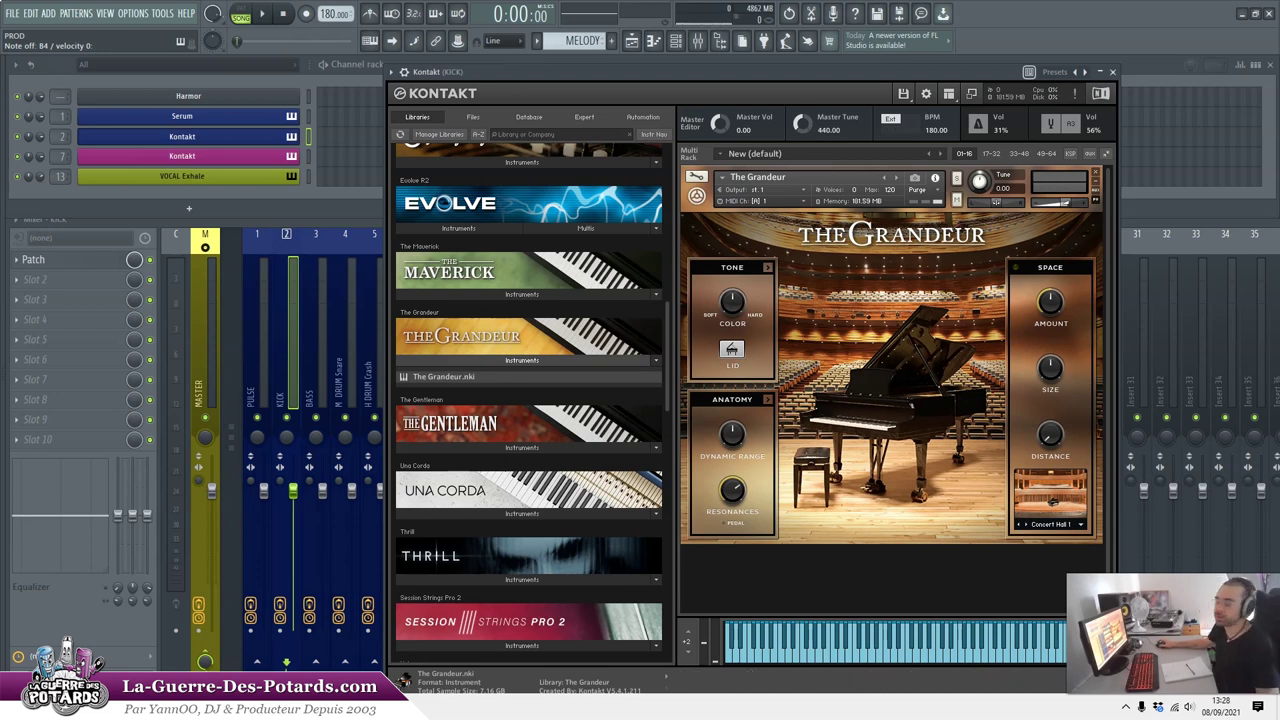
# - Look further down the Kontakt libraries to Kinetic Toys and remove The Grandeur from the rack
pyautogui.scroll(-3, 529, 400)
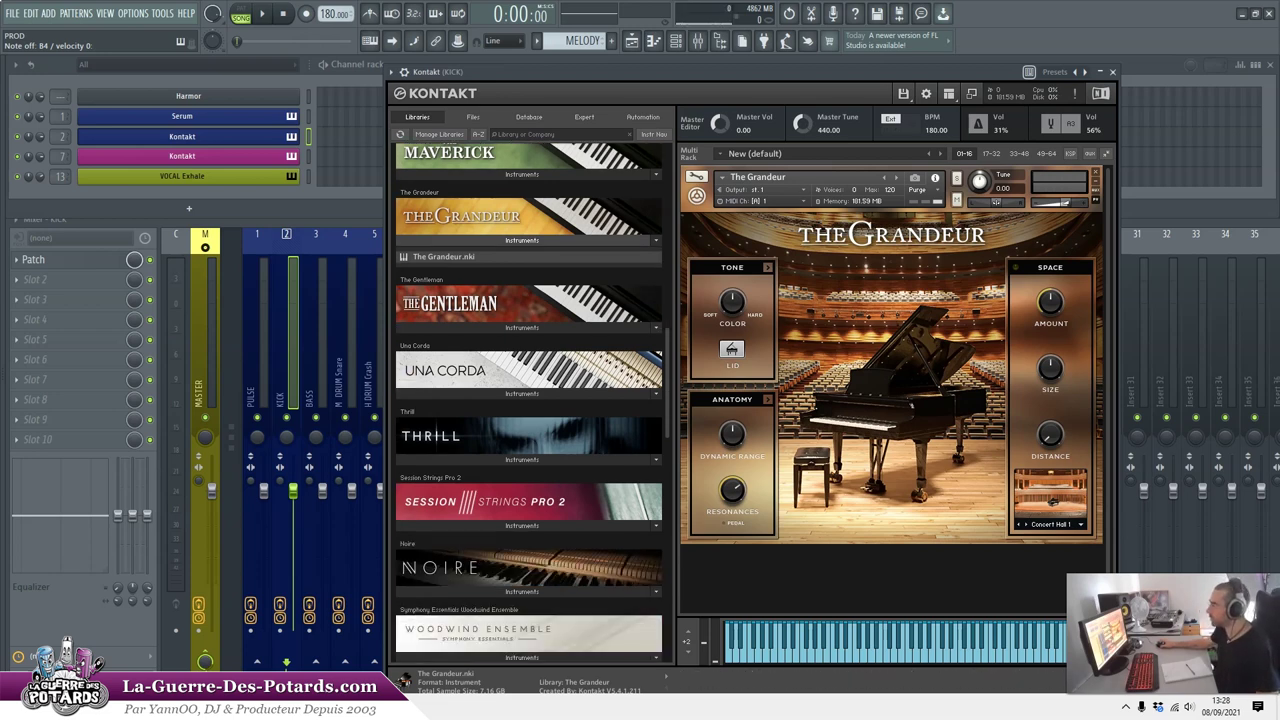
pyautogui.scroll(-3, 529, 400)
pyautogui.scroll(-4, 529, 400)
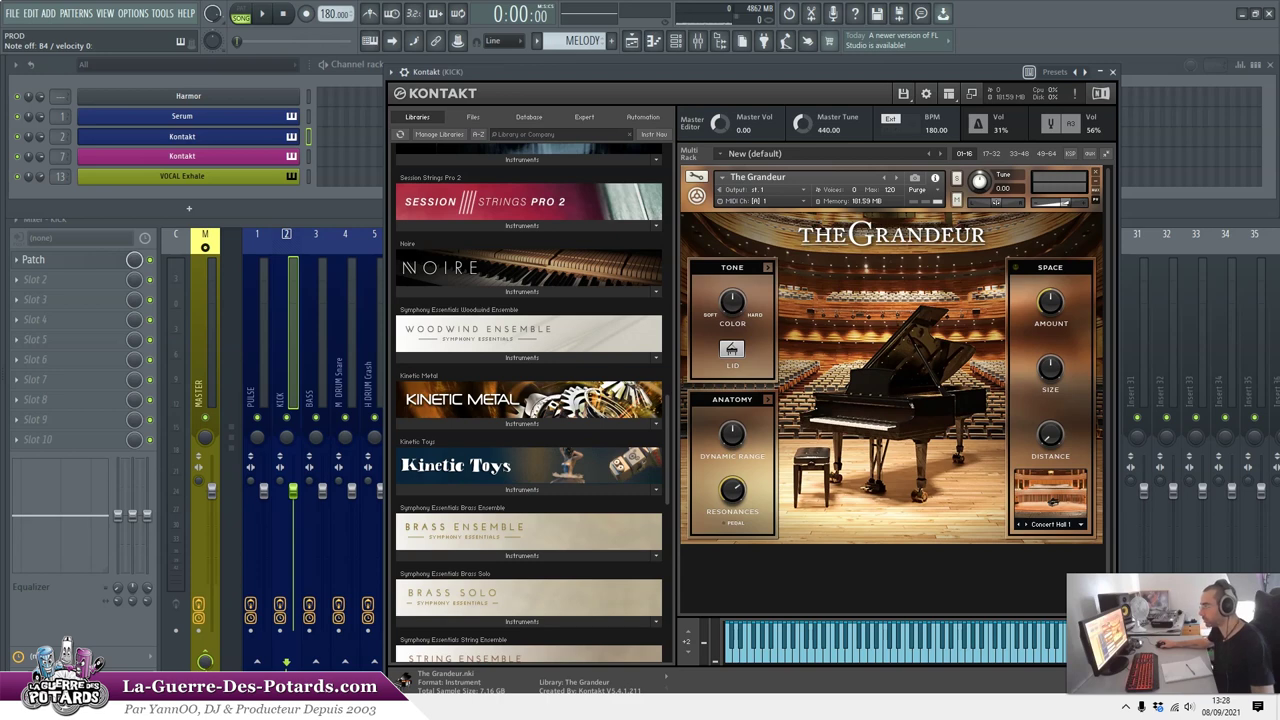
pyautogui.scroll(-2, 529, 400)
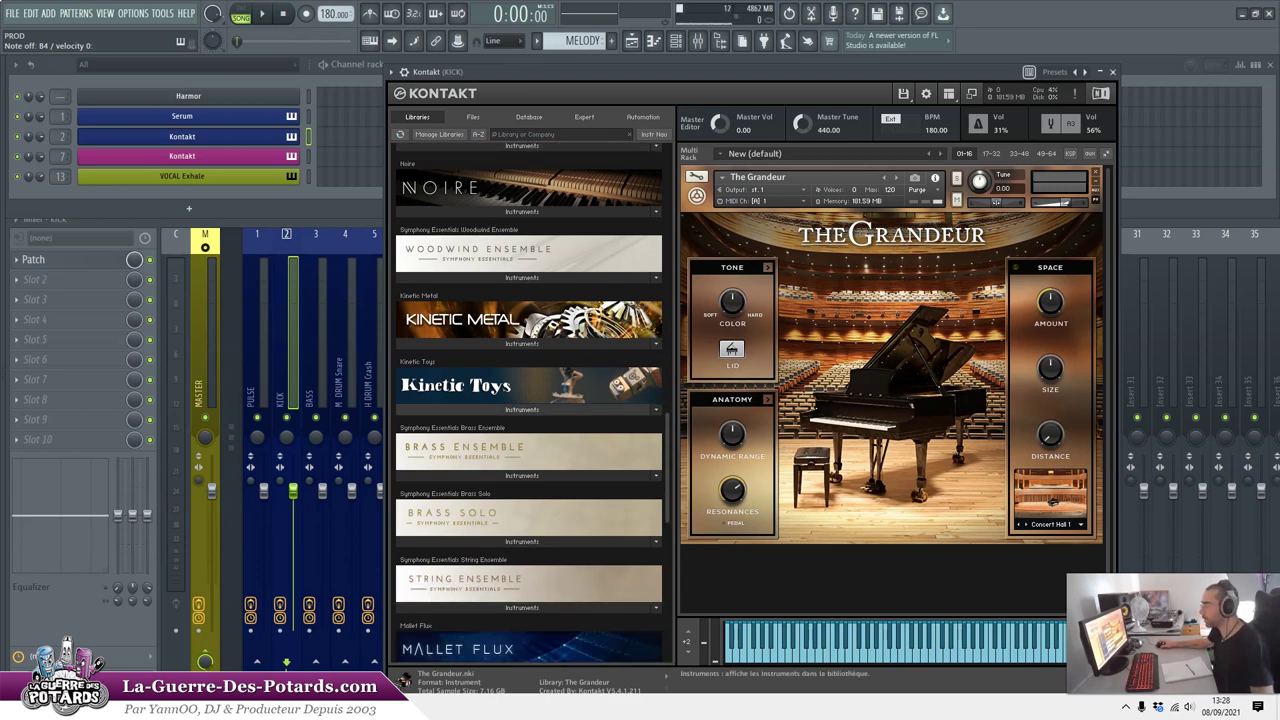
pyautogui.click(1096, 172)
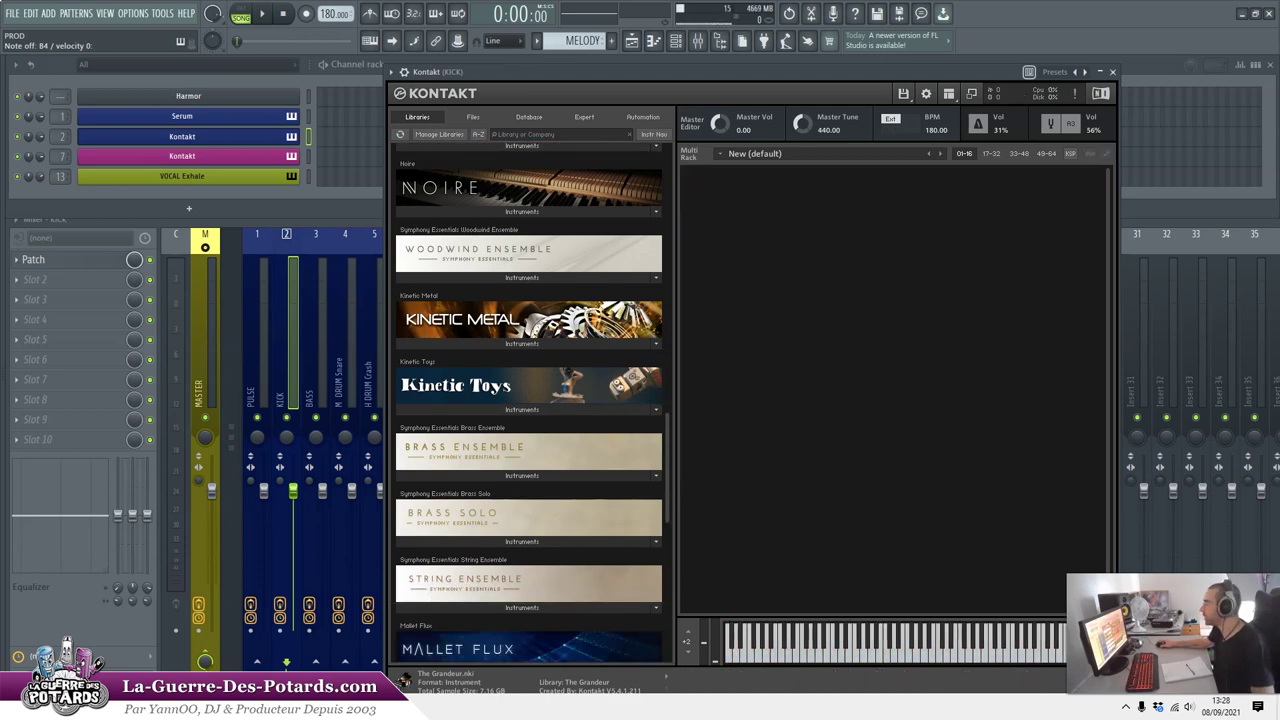
# - Load Elastic Band from the Kinetic Toys library, audition it and remove it from the rack
pyautogui.click(521, 409)
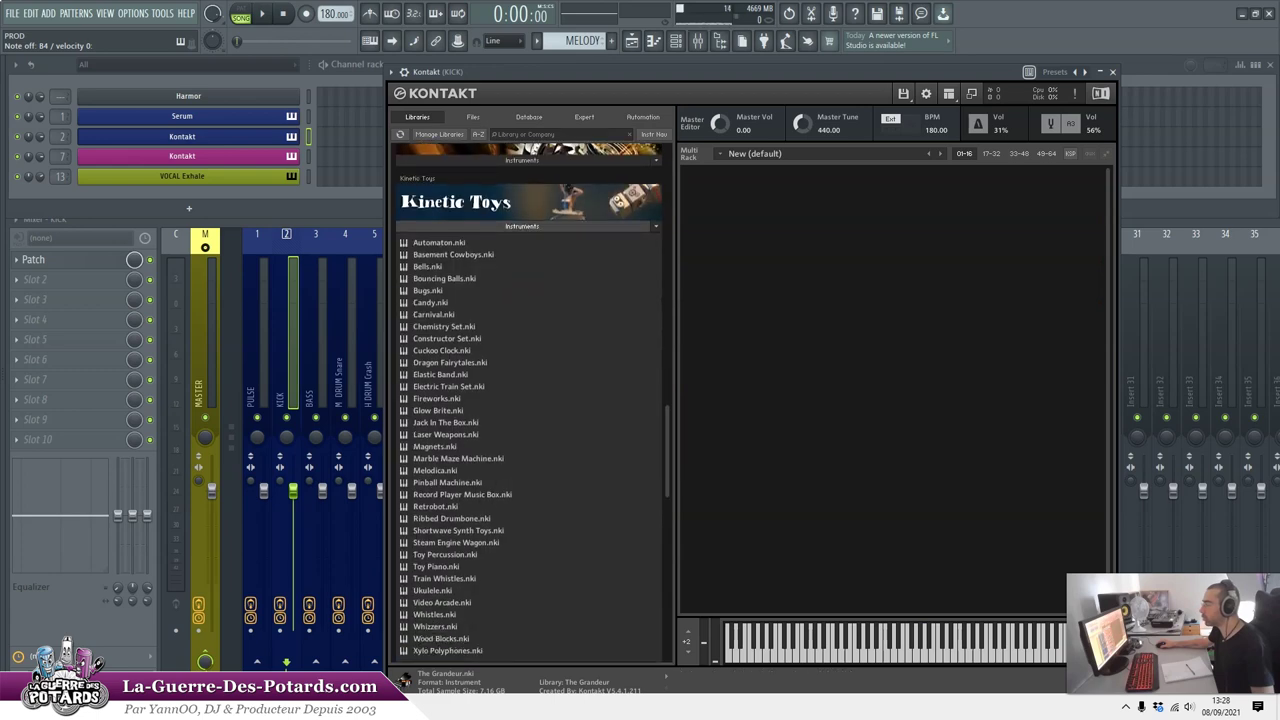
pyautogui.doubleClick(440, 374)
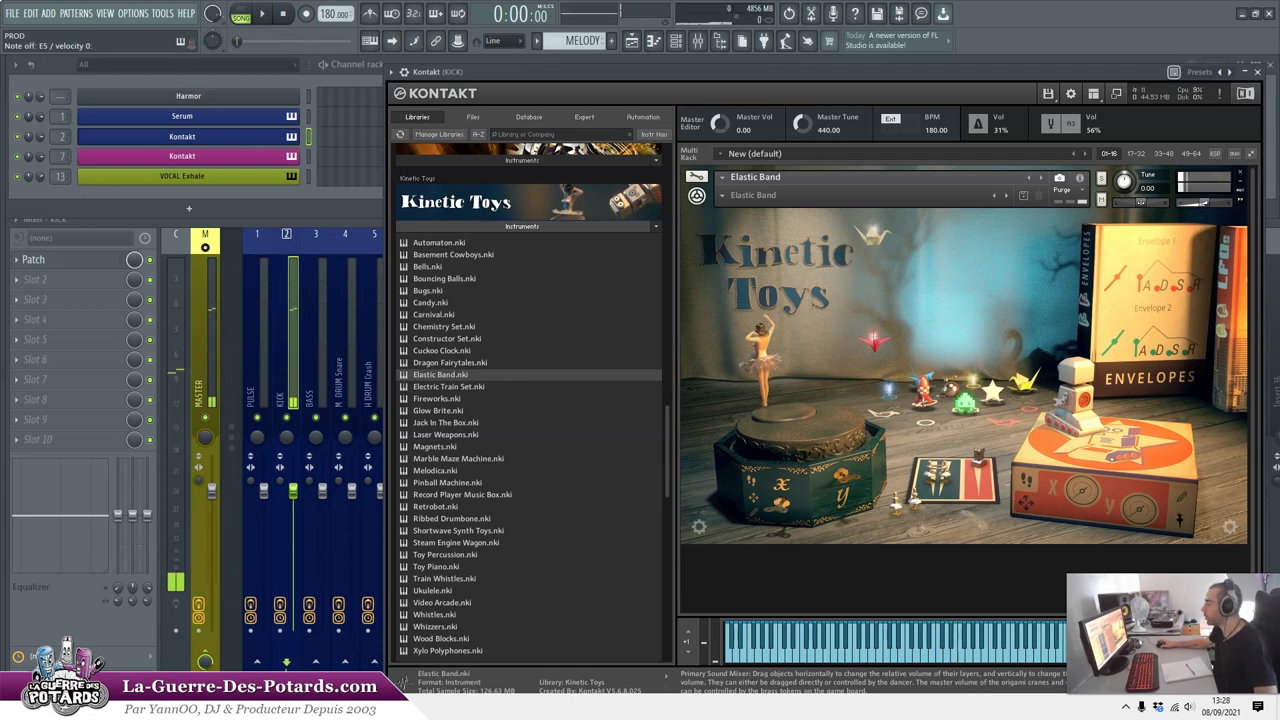
pyautogui.click(1240, 172)
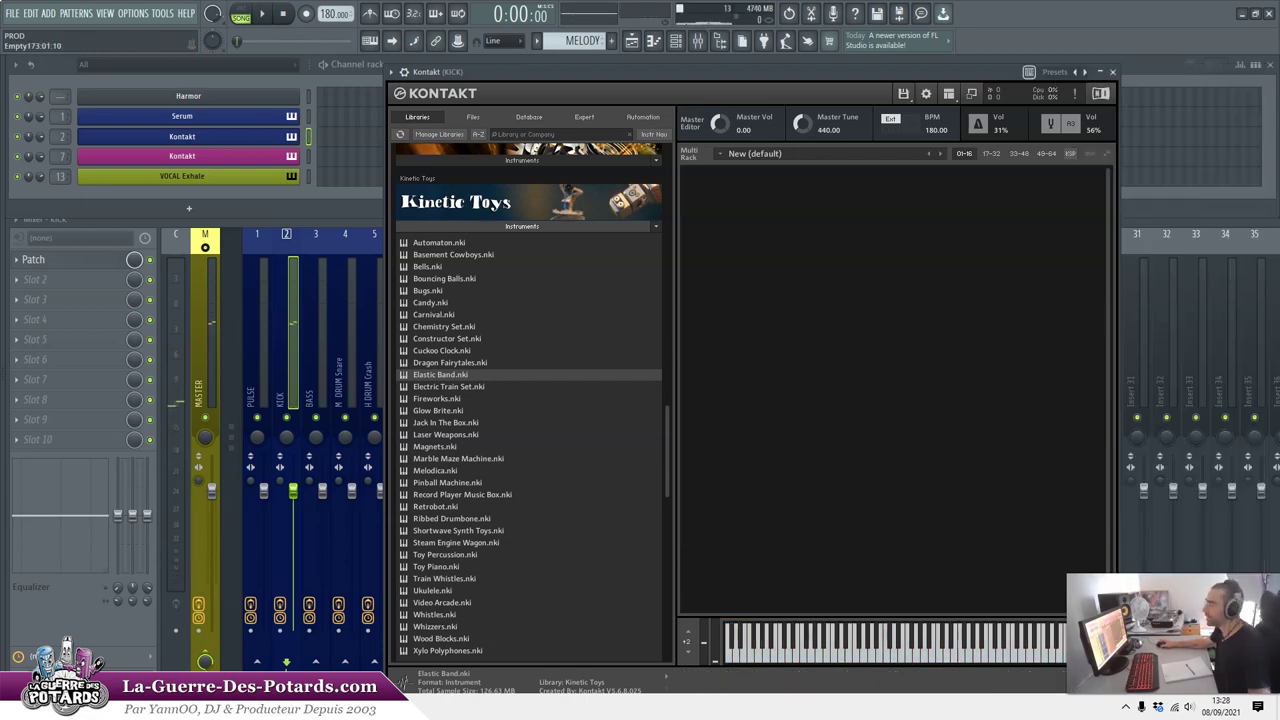
# - Load Pharlight from further down the Kontakt libraries, play notes to audition it and close the Kontakt window
pyautogui.scroll(-5, 528, 400)
pyautogui.scroll(-3, 529, 400)
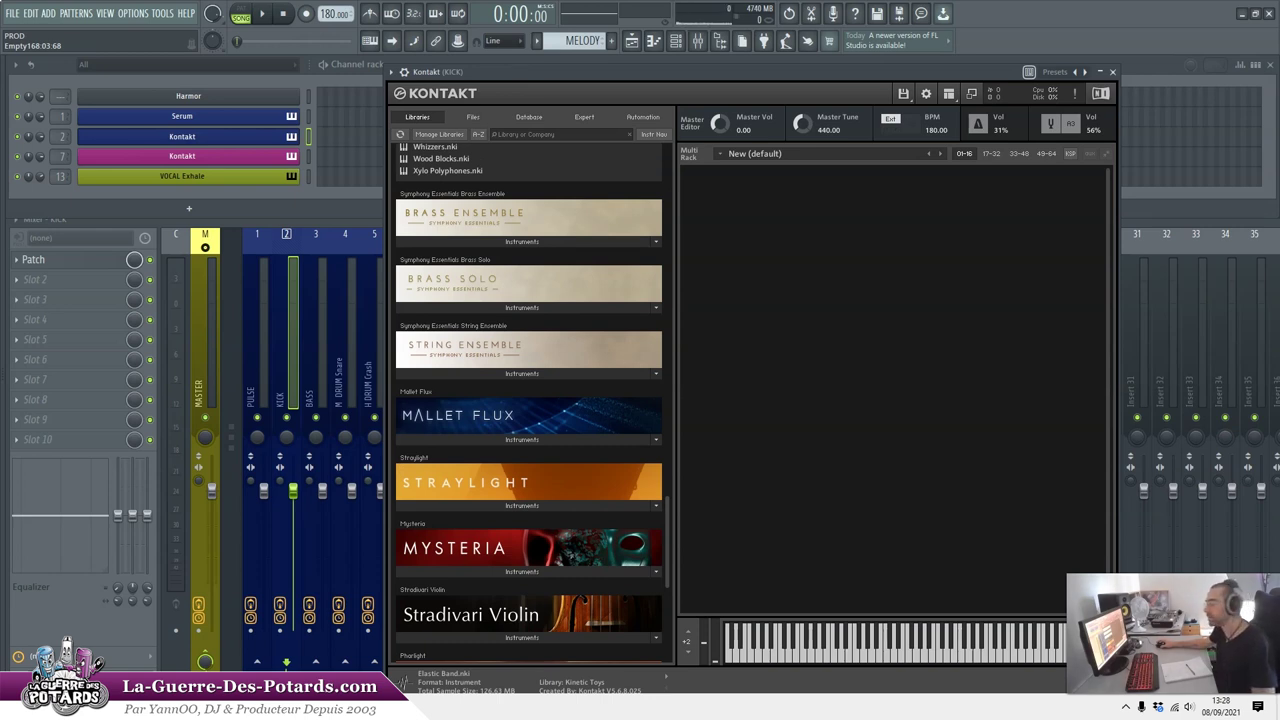
pyautogui.scroll(-4, 529, 400)
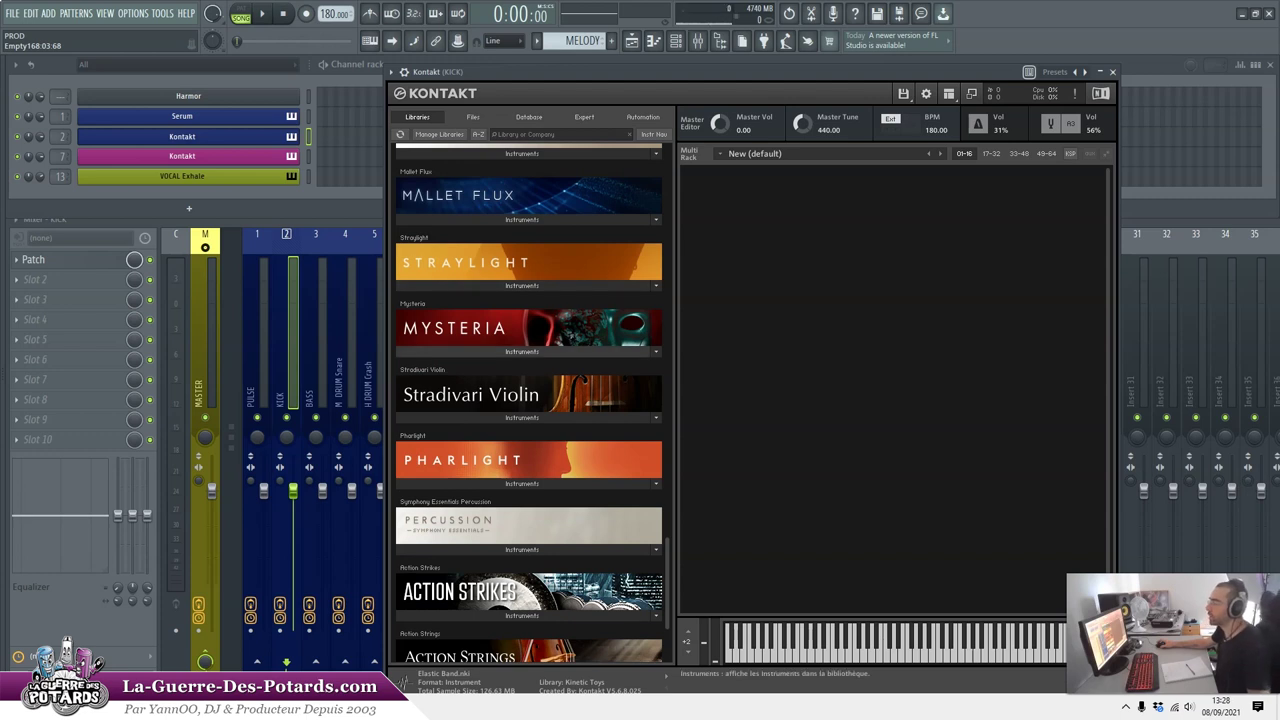
pyautogui.scroll(-2, 529, 400)
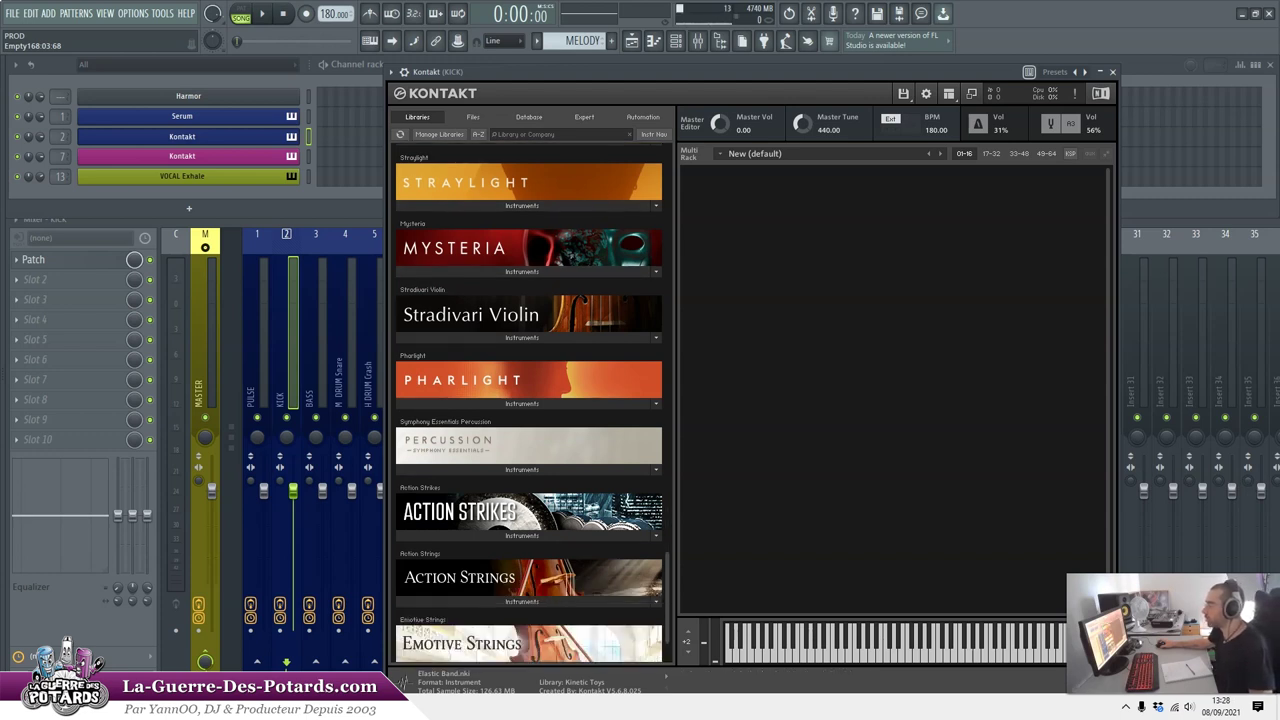
pyautogui.scroll(-1, 529, 400)
pyautogui.scroll(2, 529, 400)
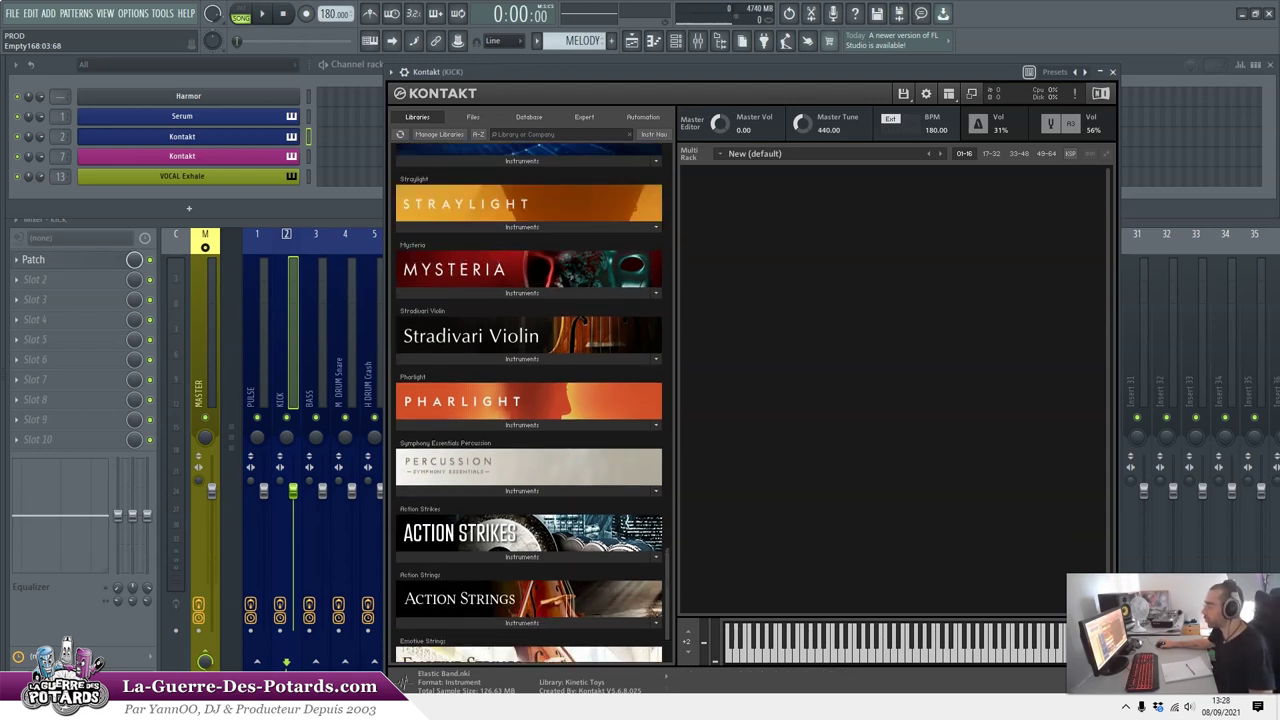
pyautogui.click(521, 425)
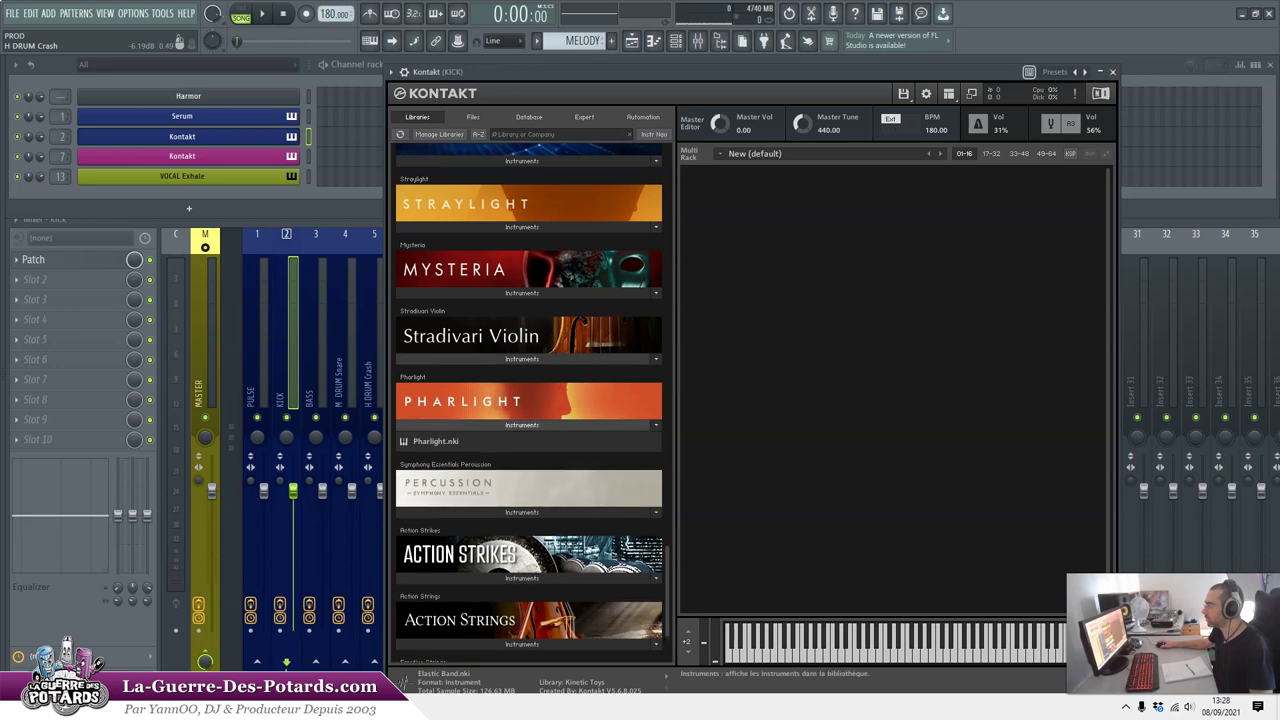
pyautogui.scroll(-1, 521, 425)
pyautogui.doubleClick(435, 401)
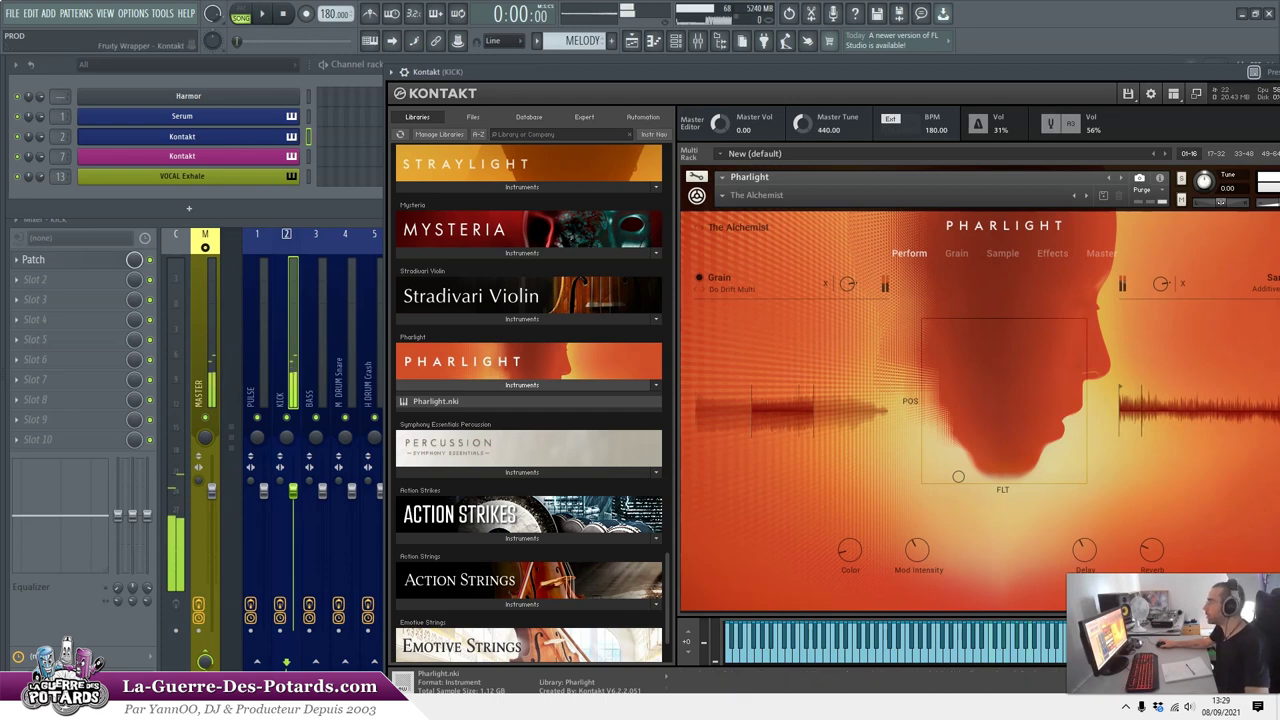
pyautogui.moveTo(700, 71); pyautogui.dragTo(485, 93)
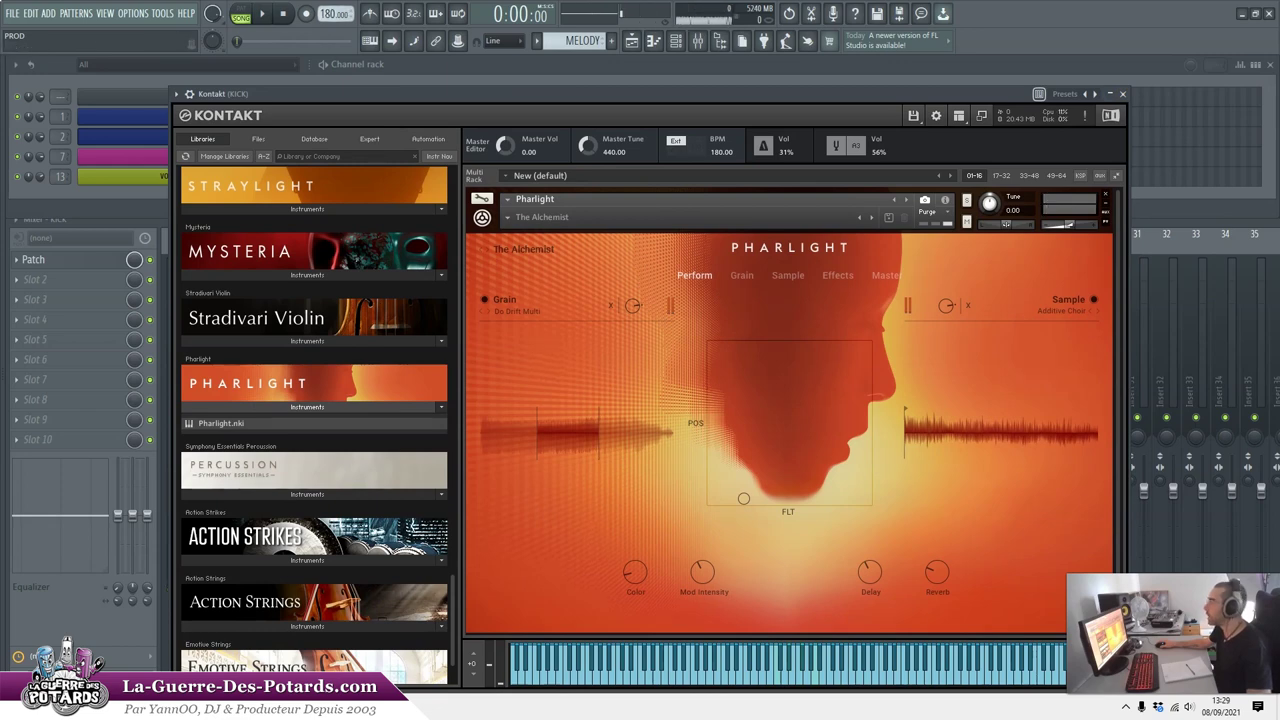
pyautogui.click(1122, 93)
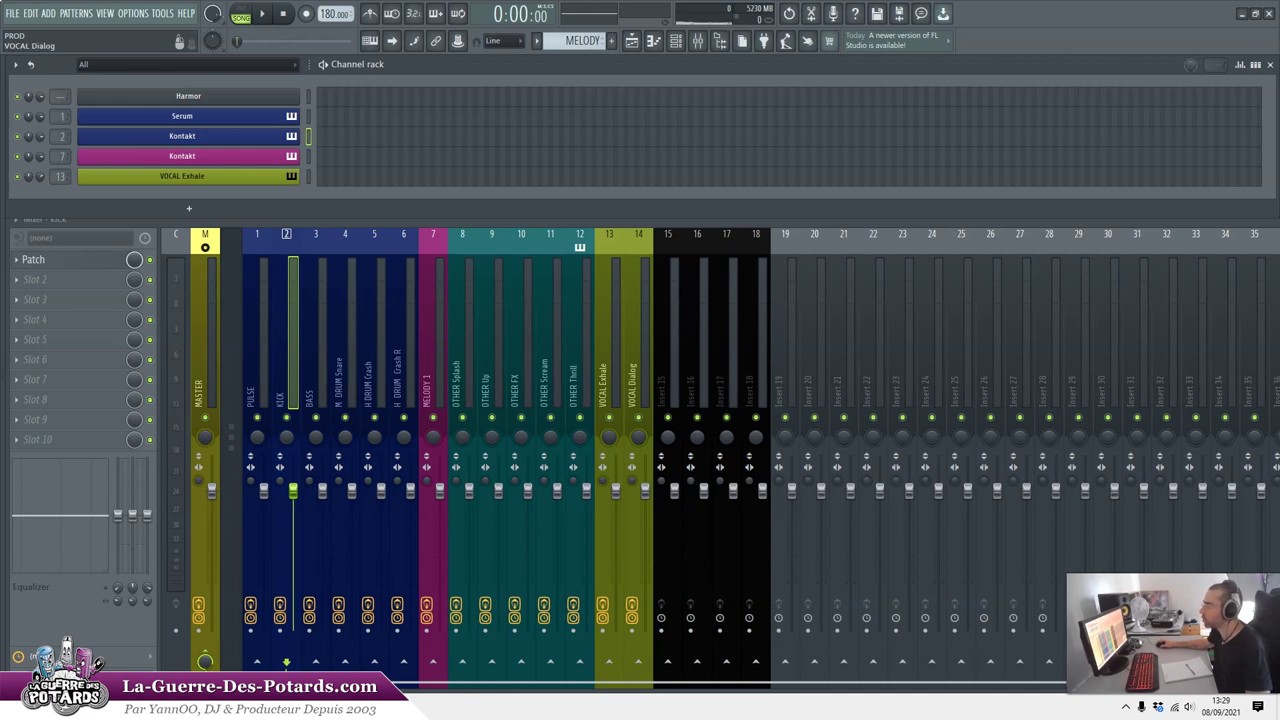
# - Open Serum on the PULSE track and switch oscillator A's waveform display to the 3D wavetable view
pyautogui.press('F9')
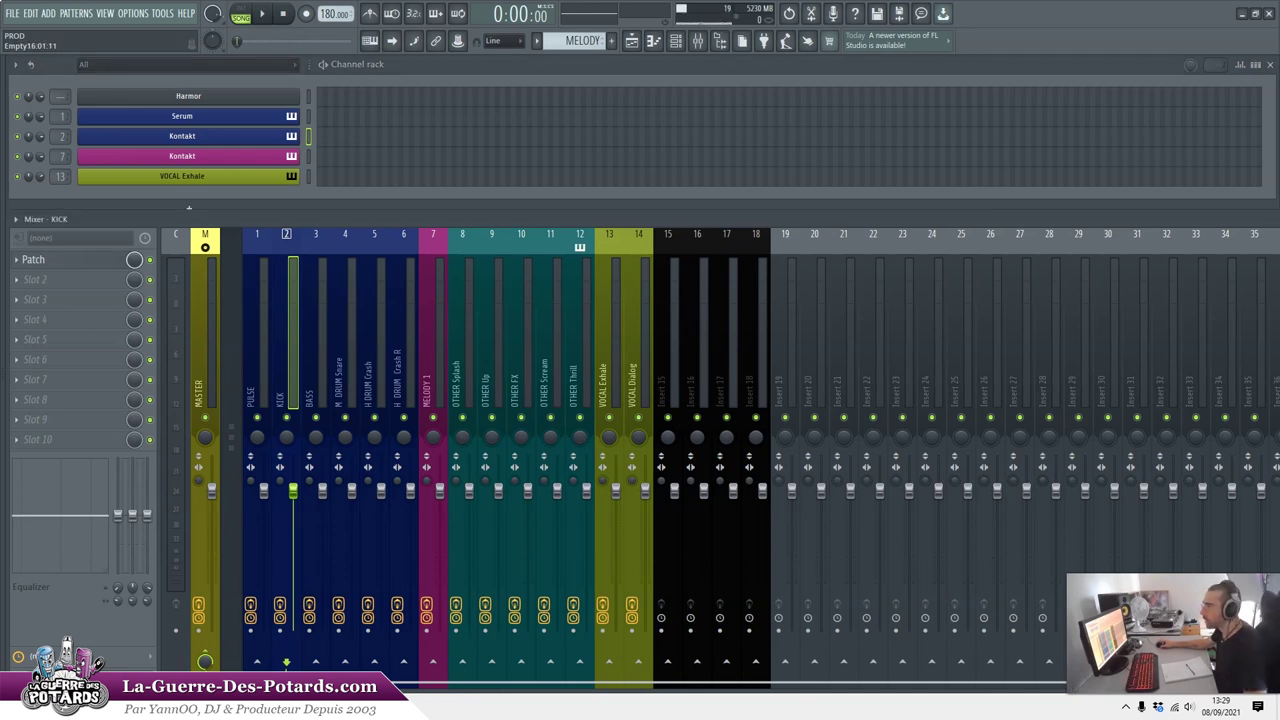
pyautogui.click(182, 116)
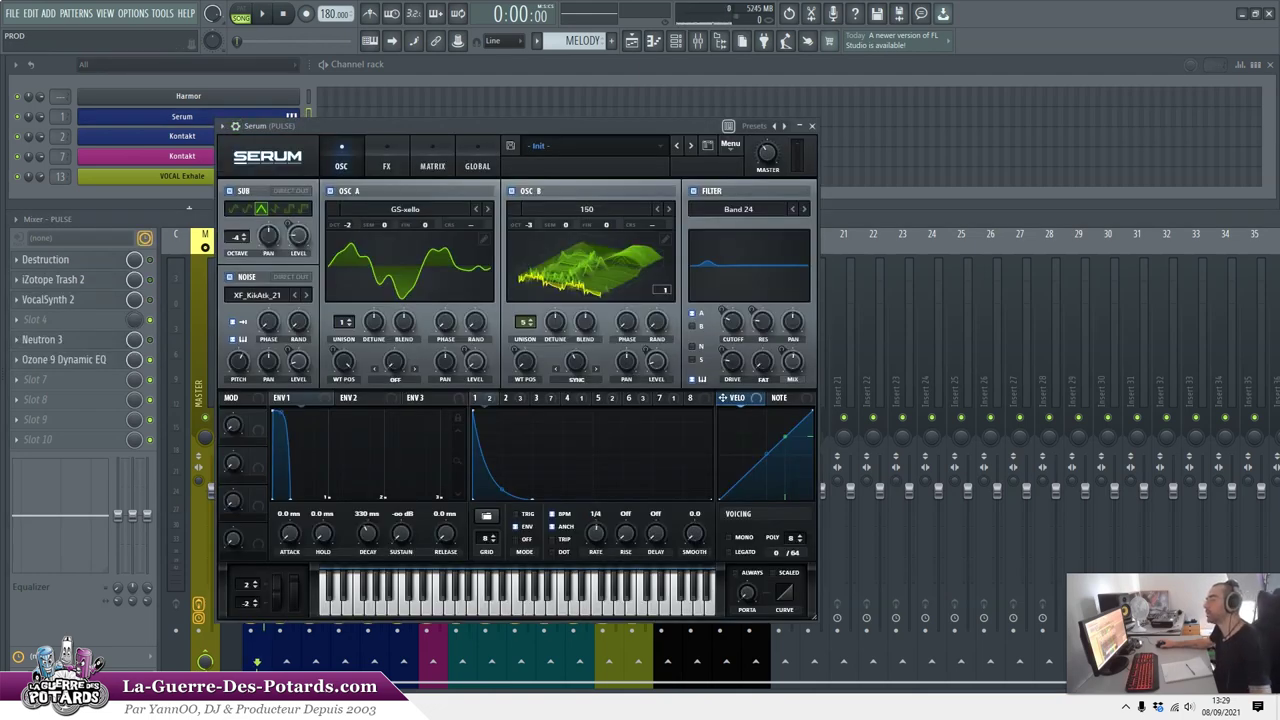
pyautogui.click(409, 265)
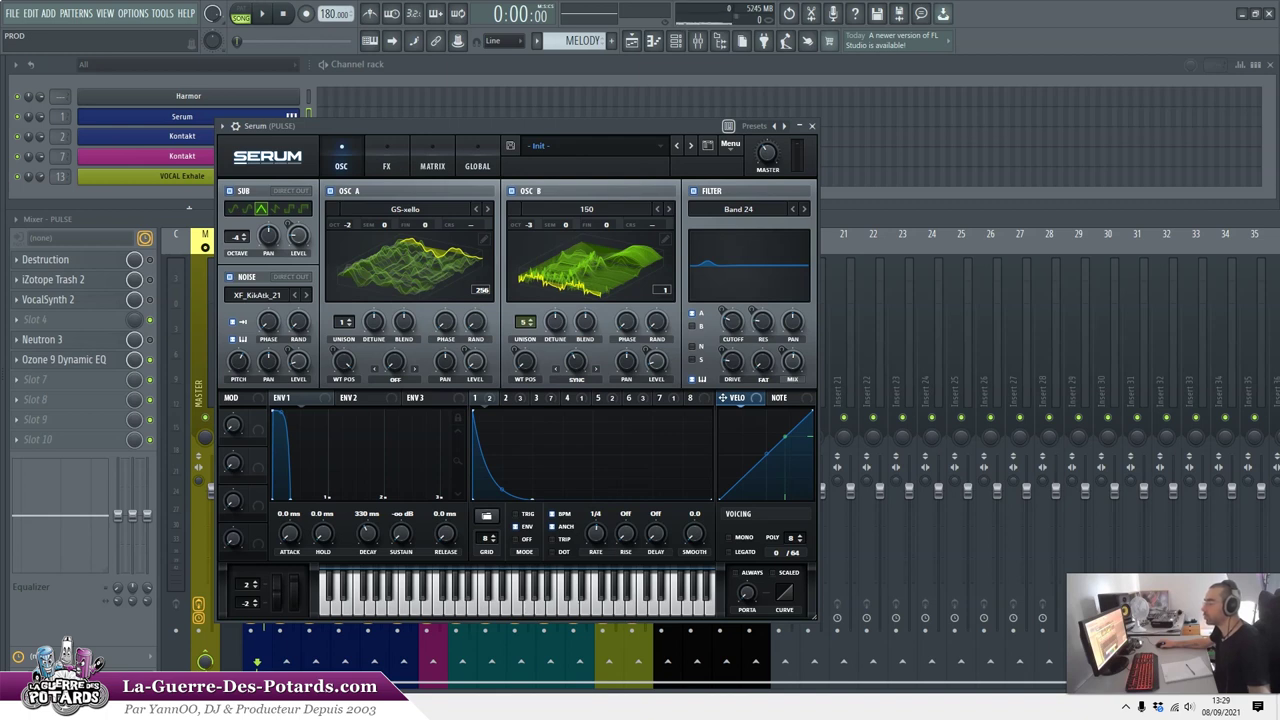
pyautogui.moveTo(343, 362)
pyautogui.mouseDown()
pyautogui.moveTo(343, 465)
pyautogui.moveTo(343, 362)
pyautogui.mouseUp()
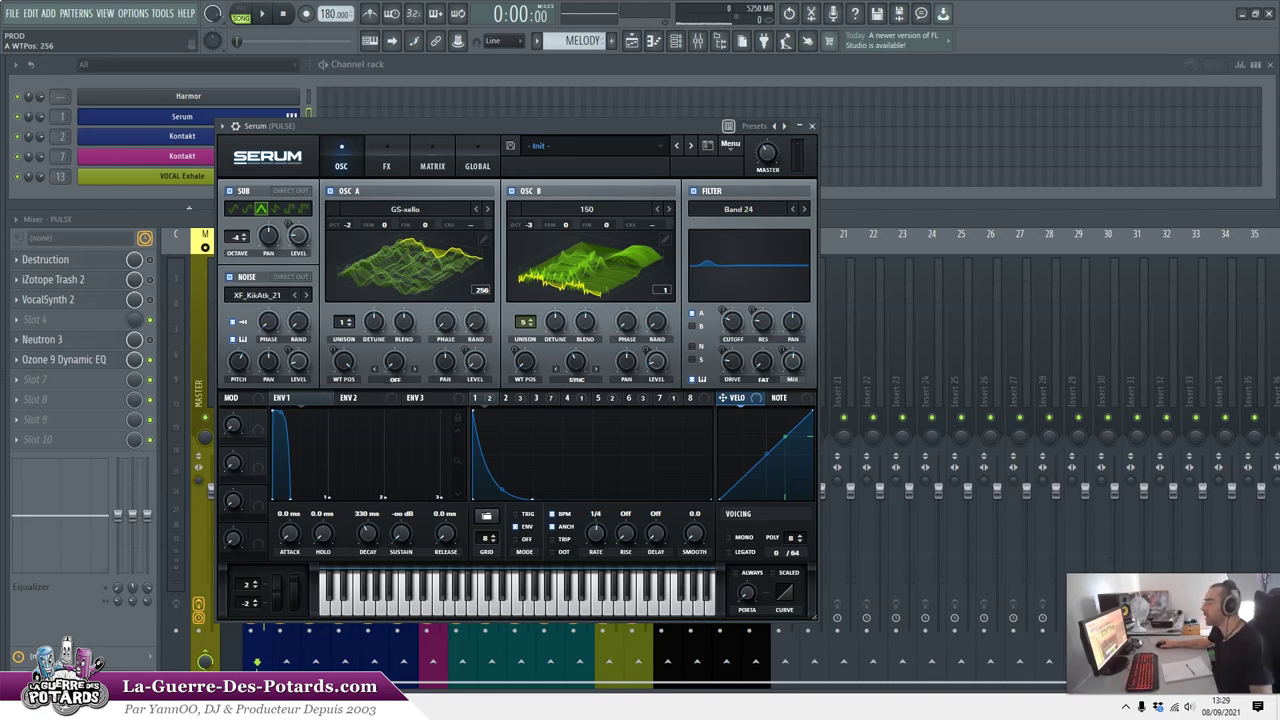
pyautogui.moveTo(500, 126); pyautogui.dragTo(542, 125)
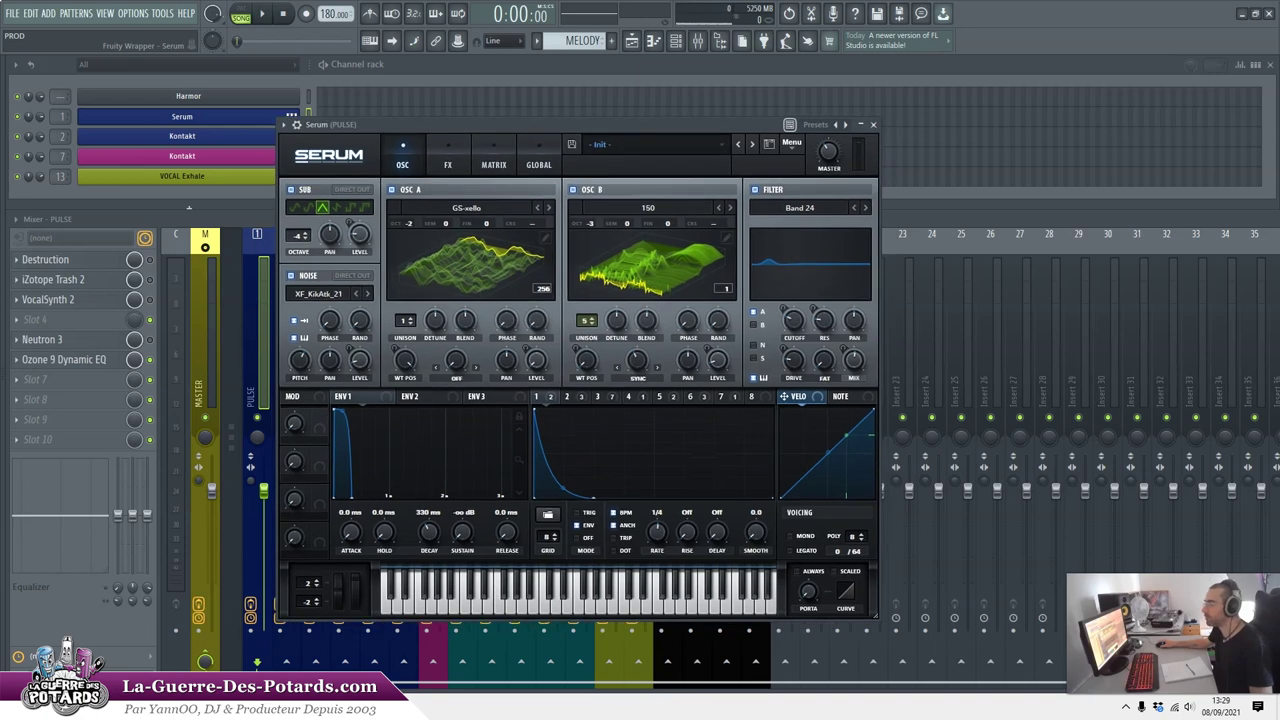
# - Look at Serum's effects page, return to the oscillators, play a few notes to audition the sound and close Serum
pyautogui.click(448, 164)
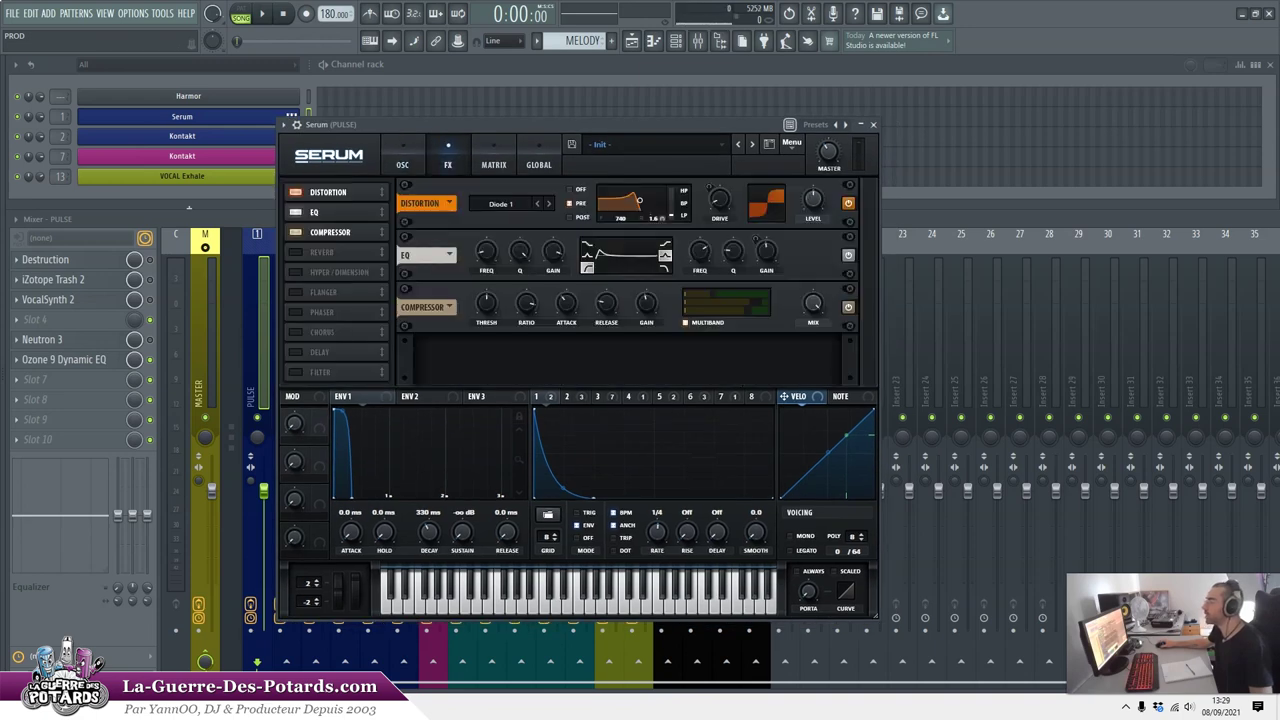
pyautogui.click(402, 164)
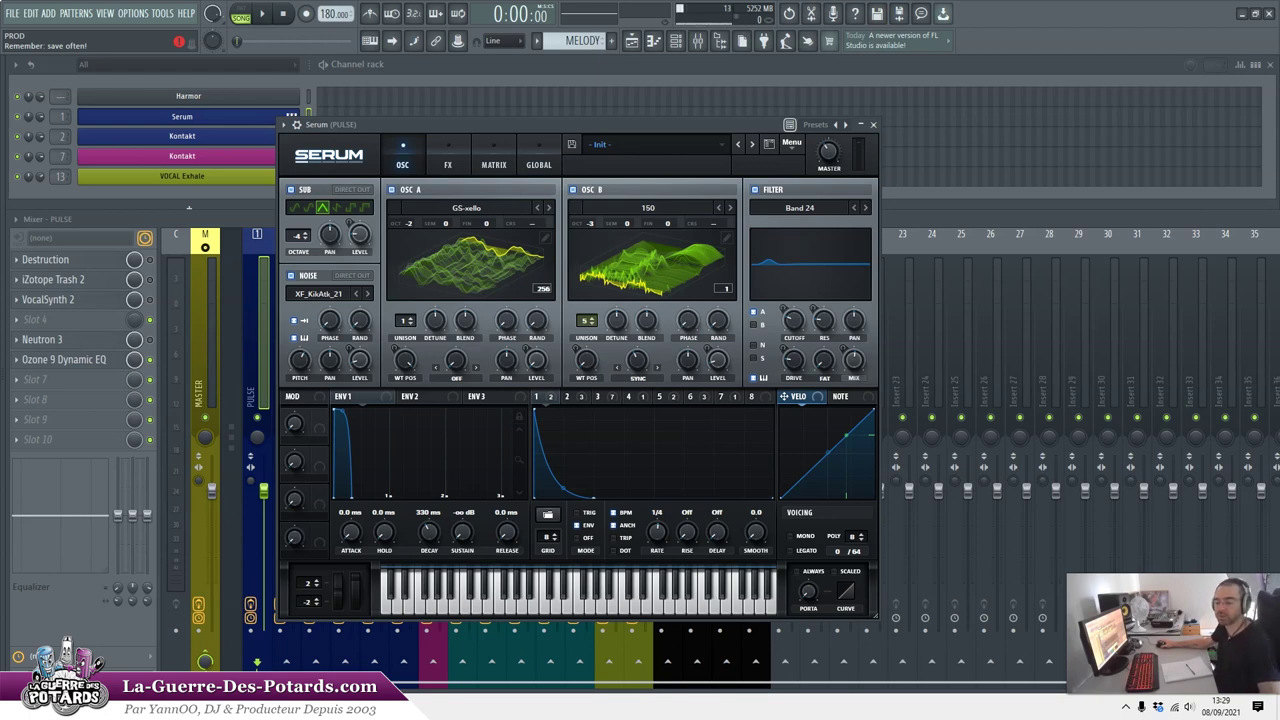
pyautogui.rightClick(722, 366)
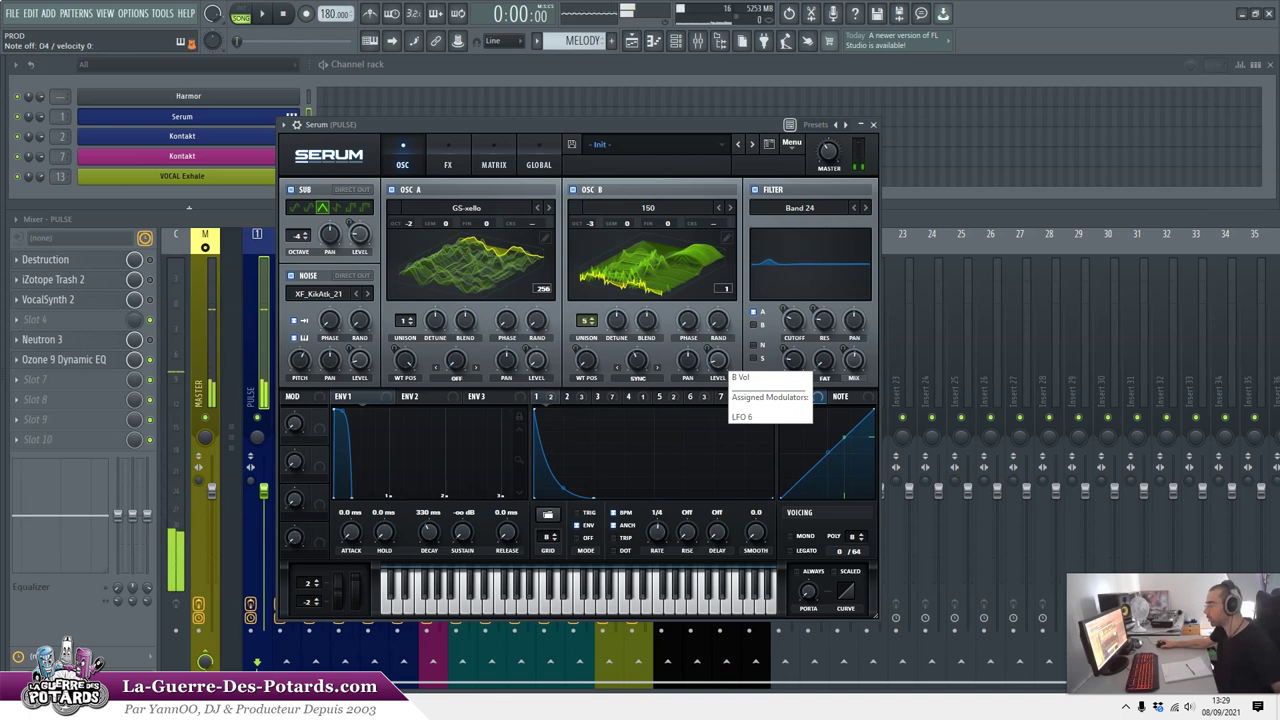
pyautogui.click(785, 396)
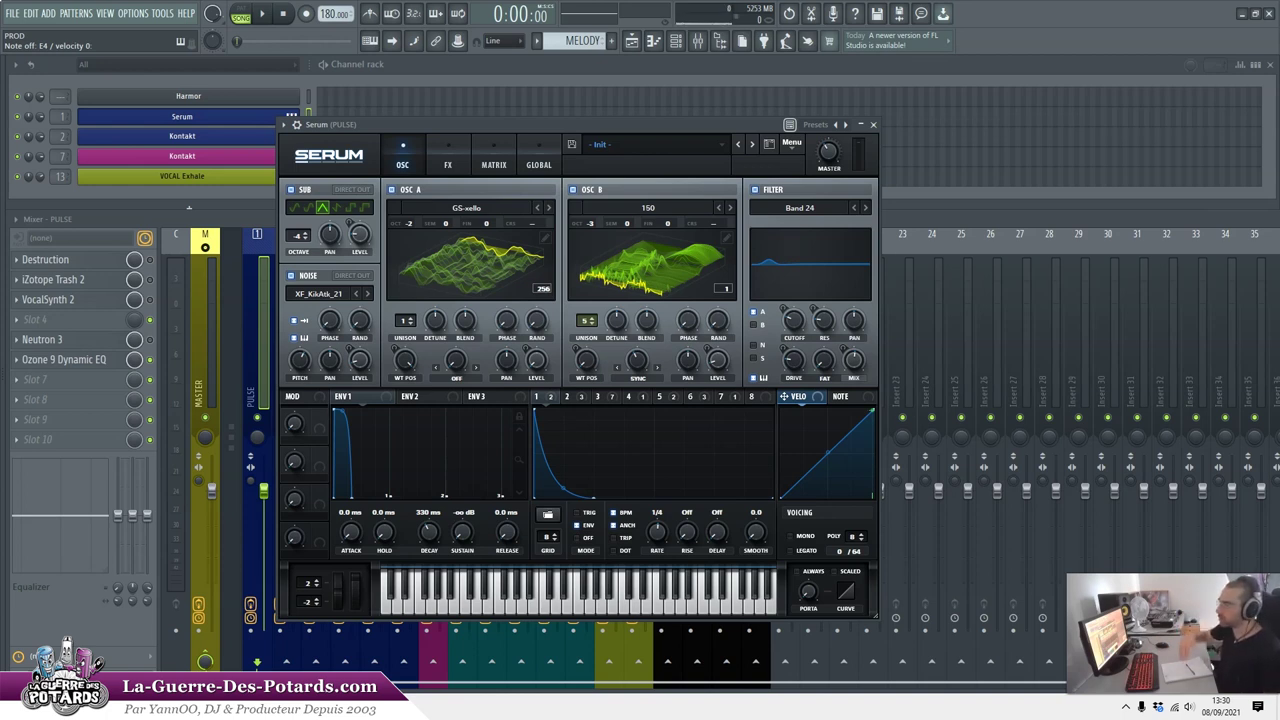
pyautogui.moveTo(575, 124)
pyautogui.mouseDown()
pyautogui.moveTo(587, 129)
pyautogui.moveTo(576, 141)
pyautogui.mouseUp()
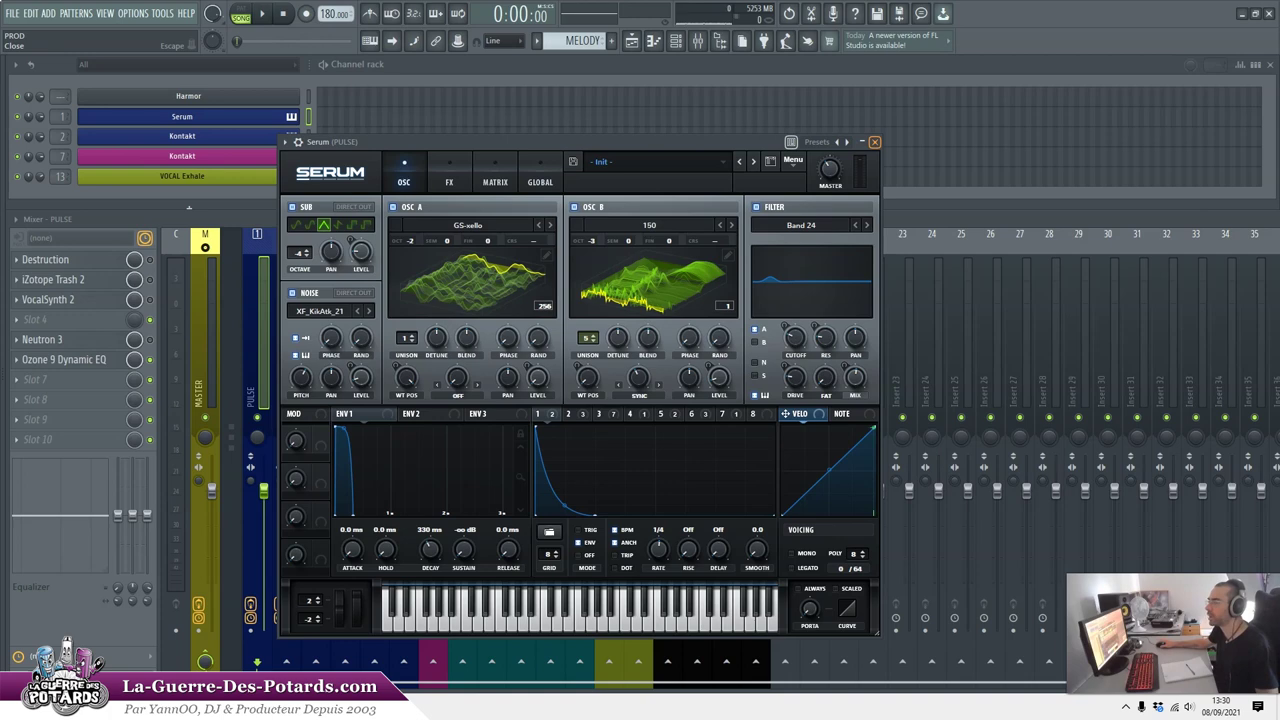
pyautogui.click(874, 142)
# - Open the VOCAL Exhale instrument and play notes with the 001. Ancient Idols preset to audition it
pyautogui.click(182, 176)
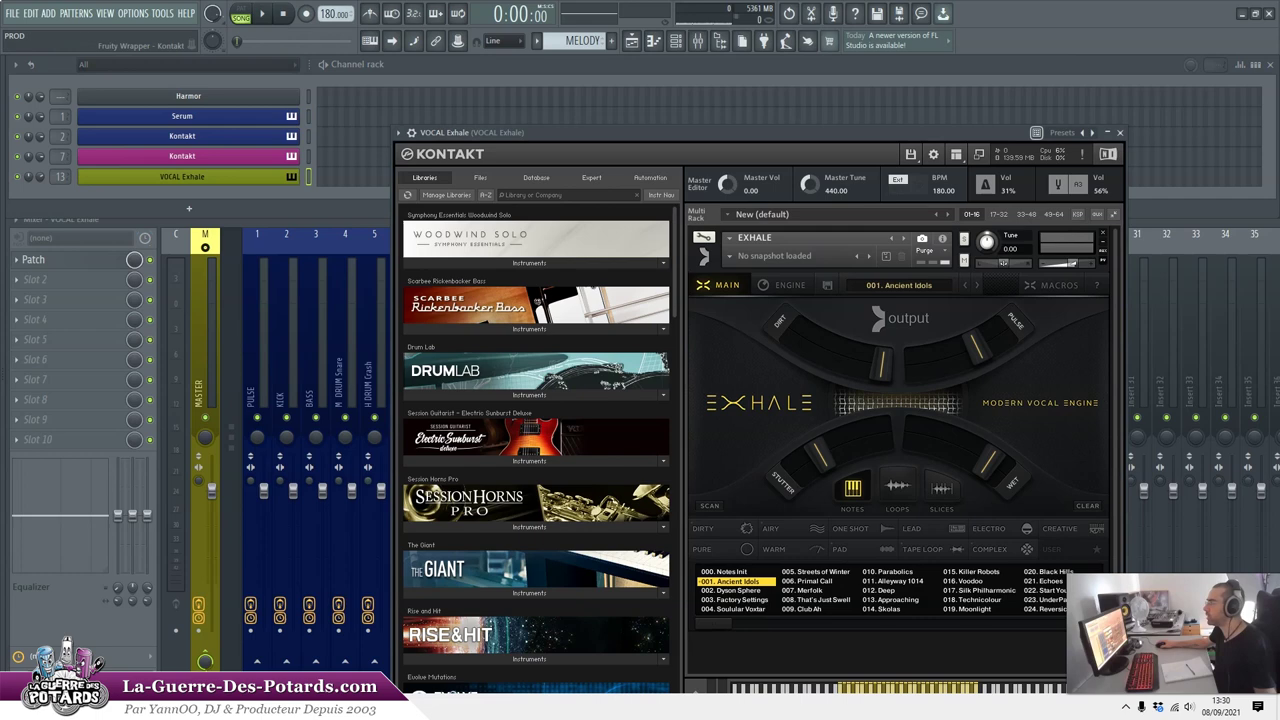
pyautogui.moveTo(592, 131); pyautogui.dragTo(522, 63)
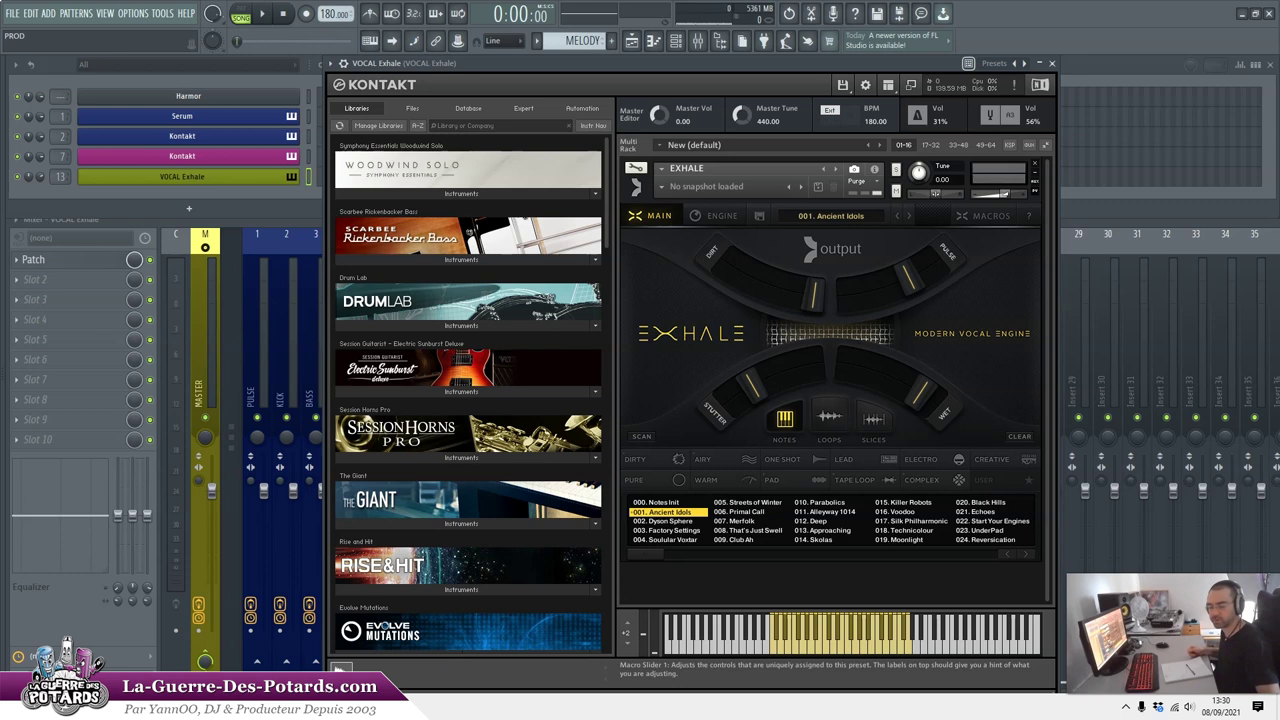
pyautogui.press('r')
pyautogui.press('t')
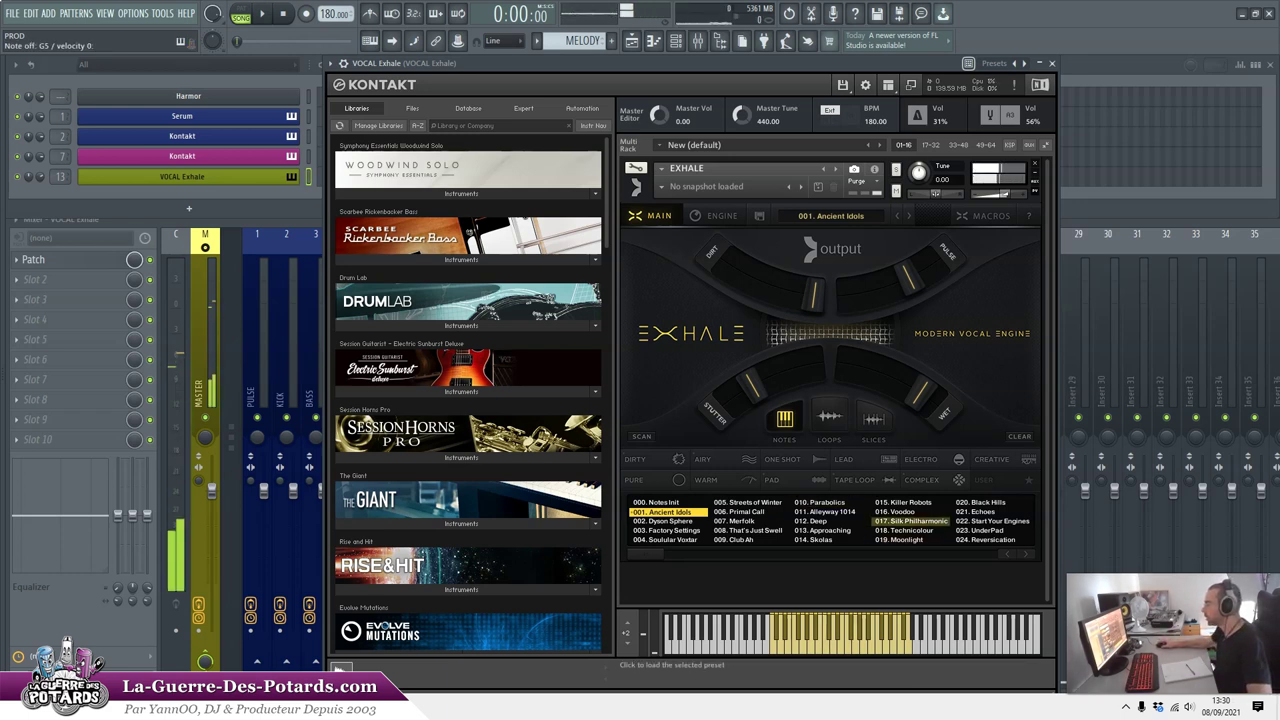
# - Load the Exhale preset 017. Silk Philharmonic, audition it, switch to 013. Approaching and close the instrument
pyautogui.click(910, 521)
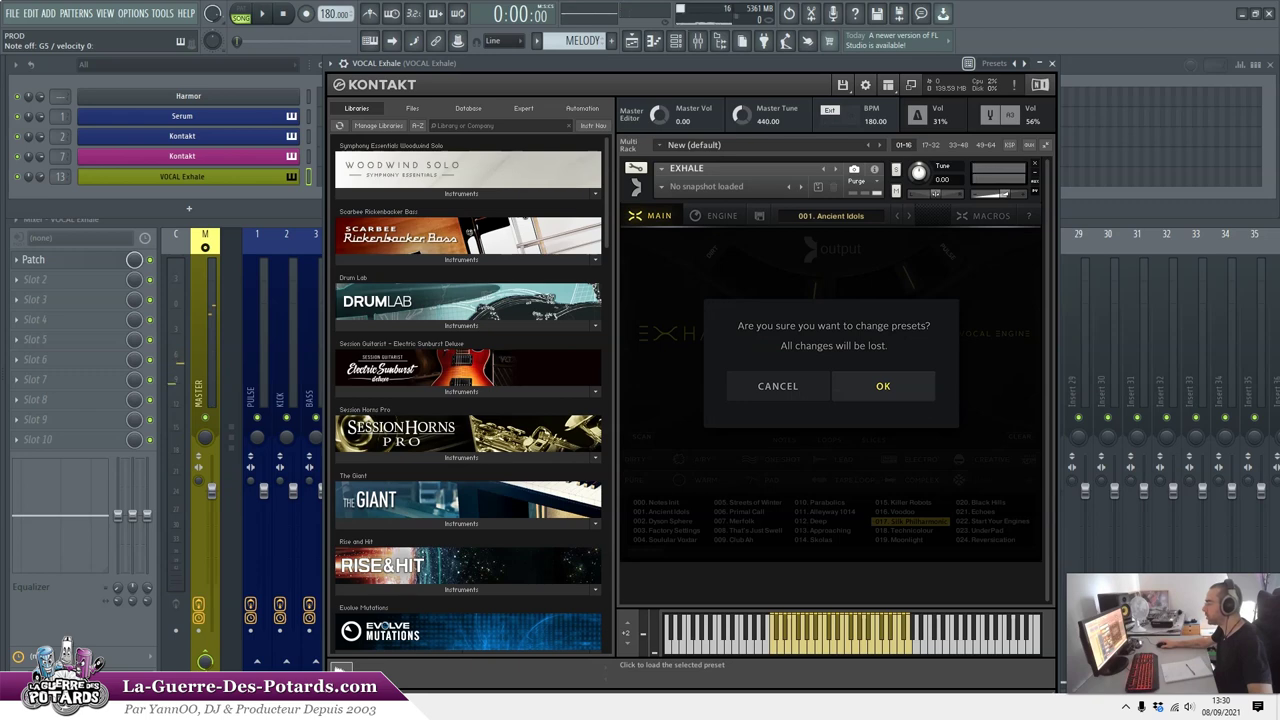
pyautogui.click(883, 386)
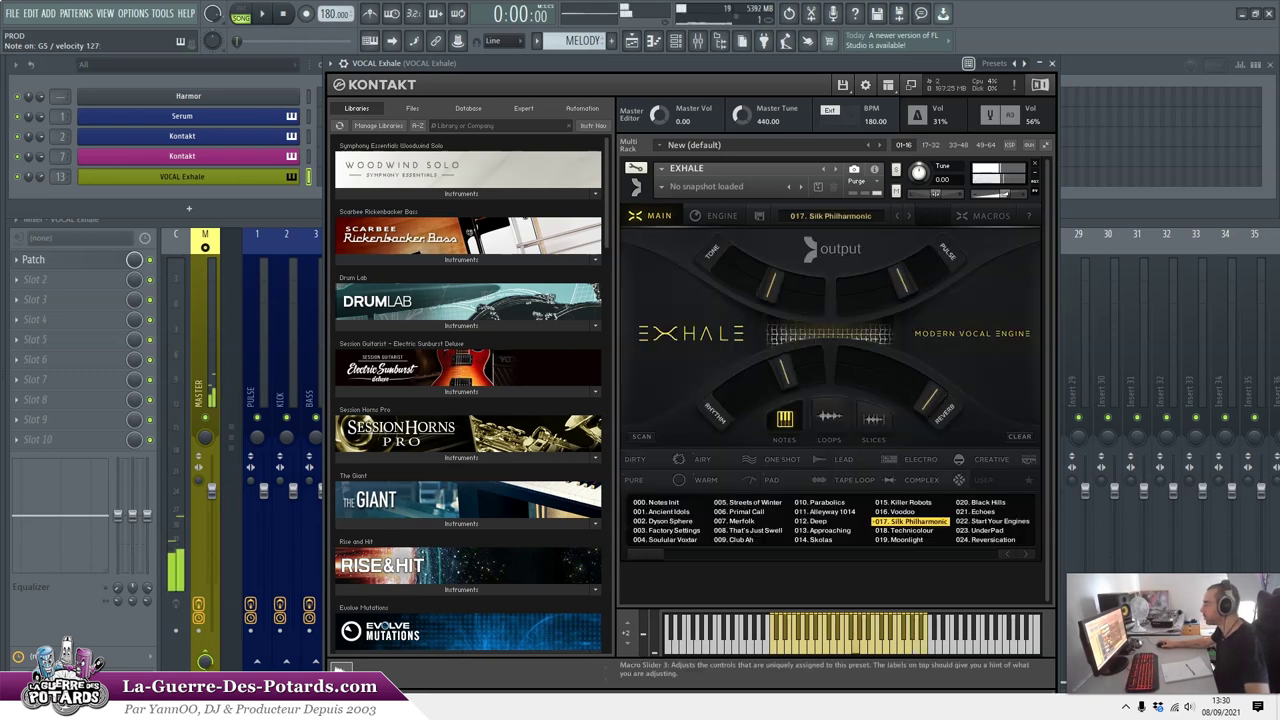
pyautogui.click(830, 530)
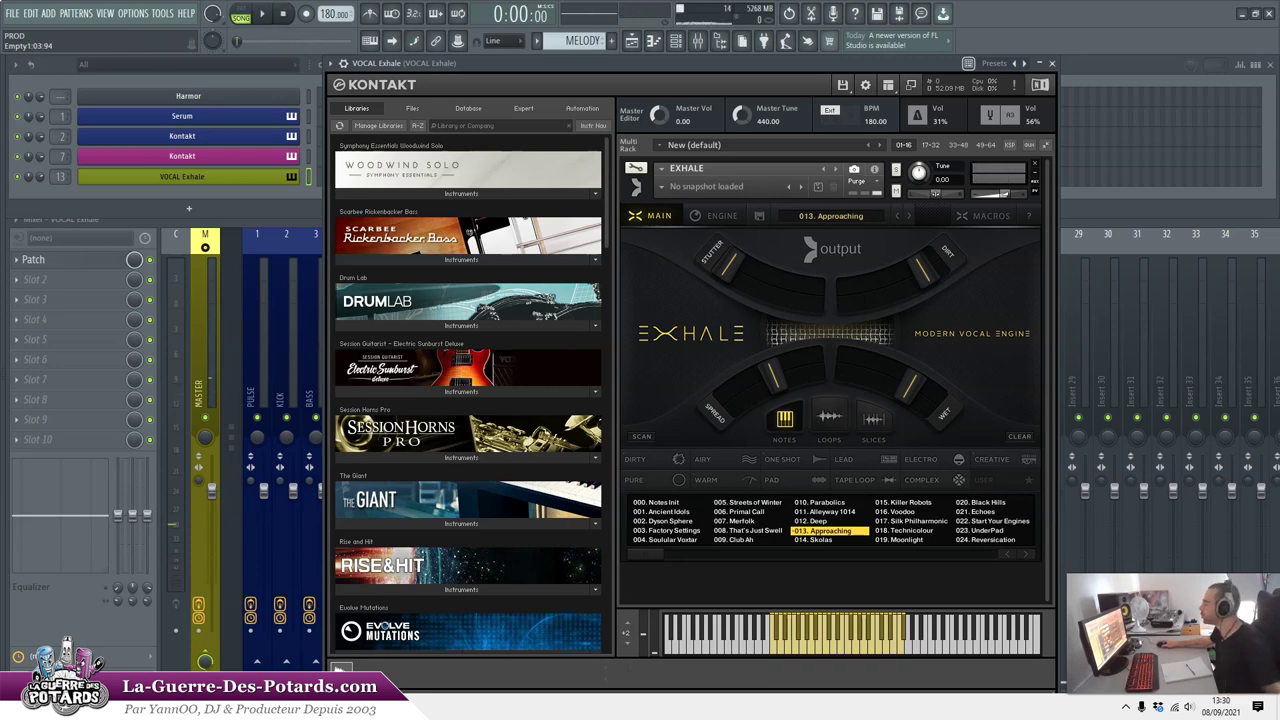
pyautogui.press('Escape')
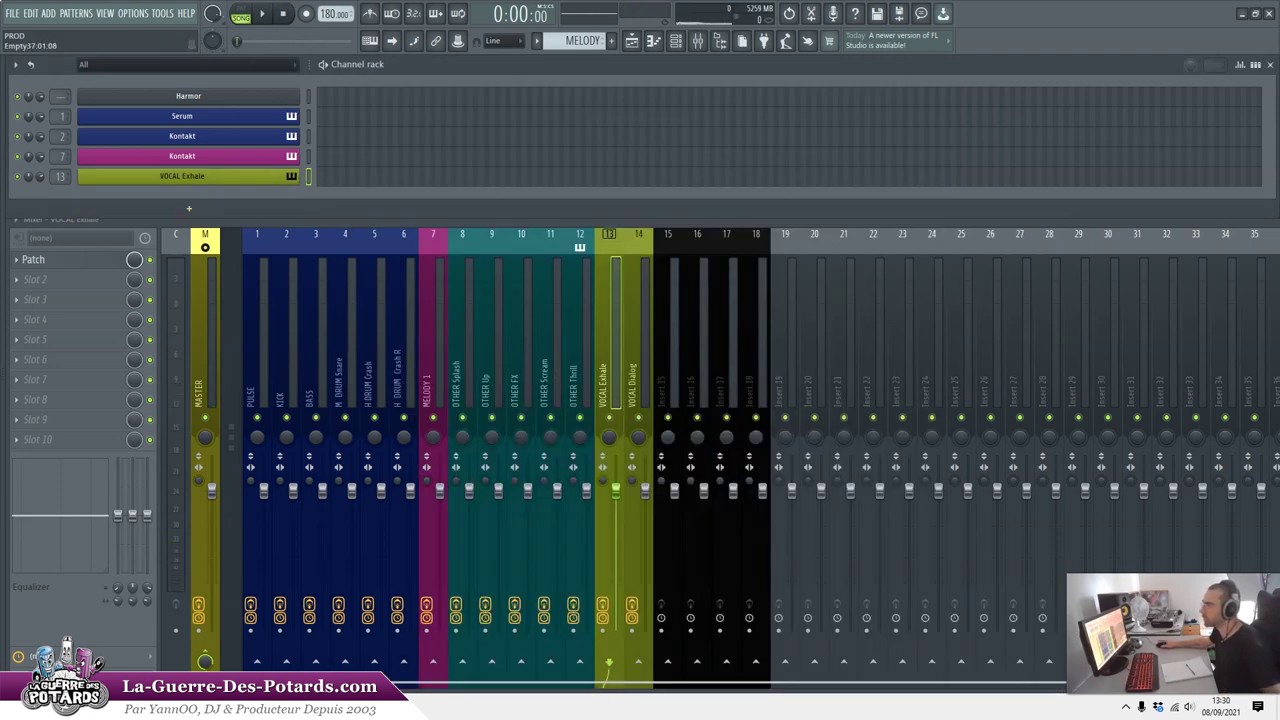
# - Check the KICK track's Kontakt, audition the Stradivari Violin in the MELODY 1 track's Kontakt and close it
pyautogui.click(182, 136)
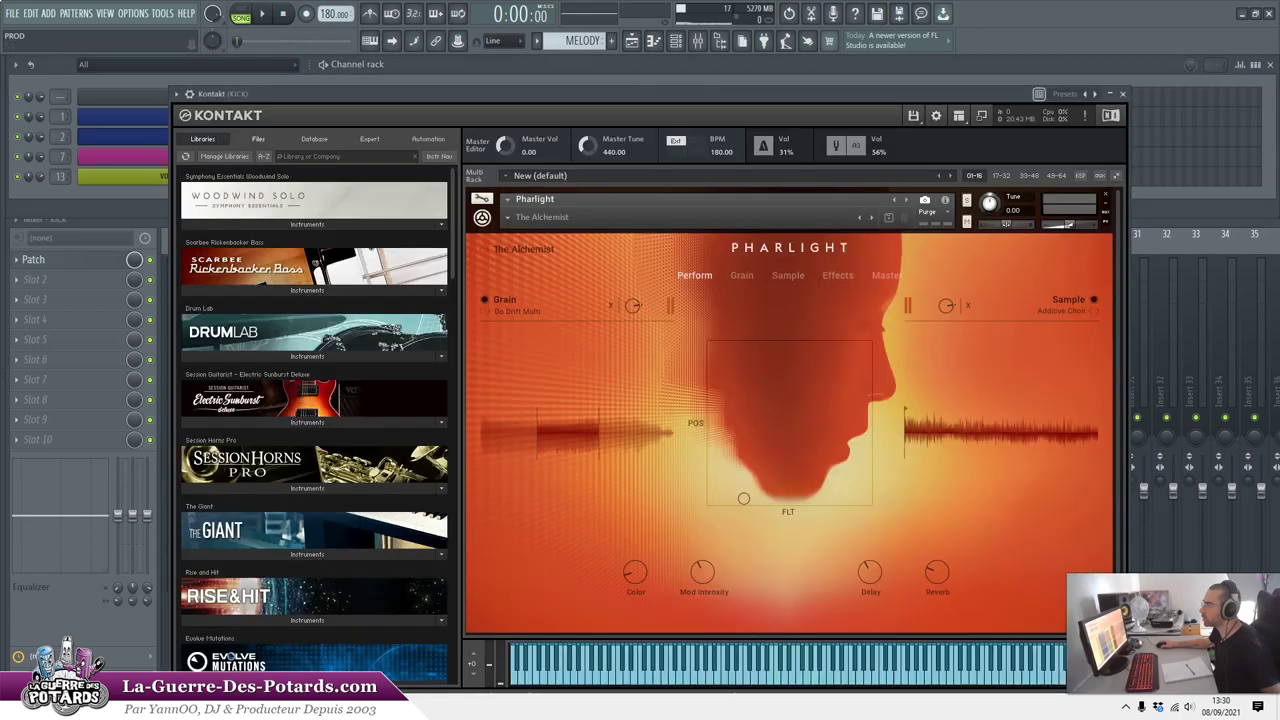
pyautogui.press('Escape')
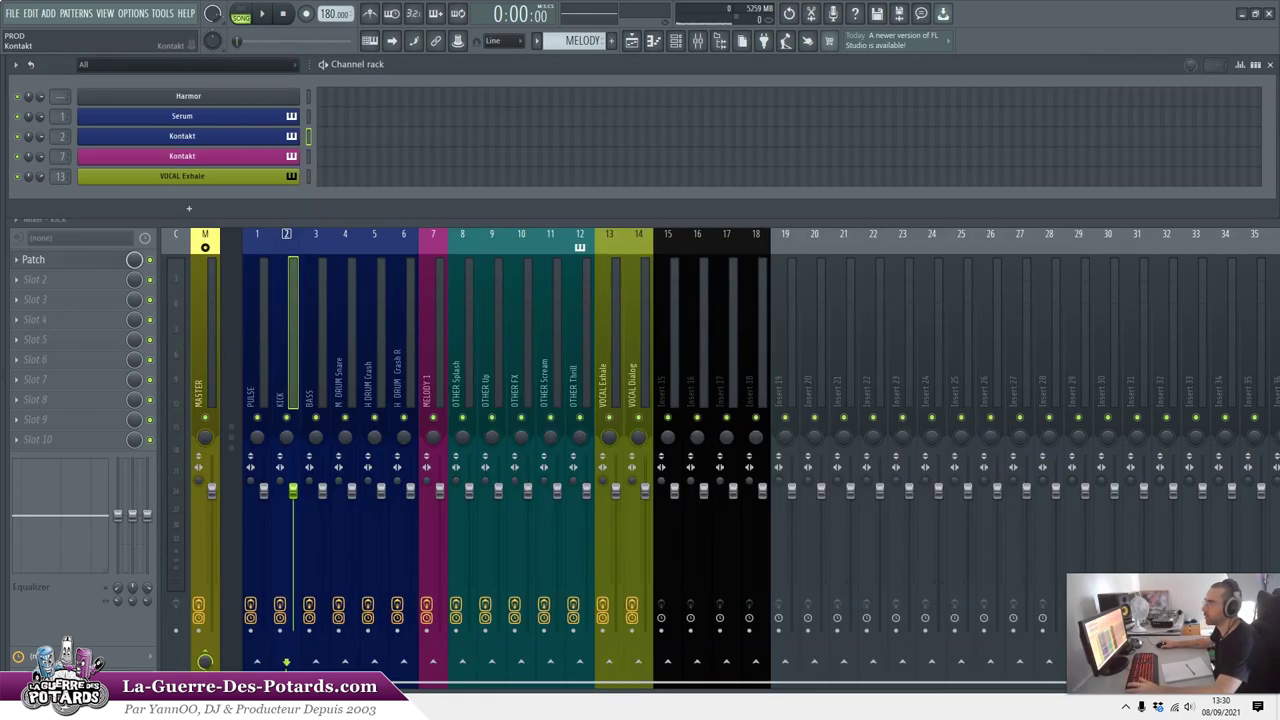
pyautogui.click(182, 156)
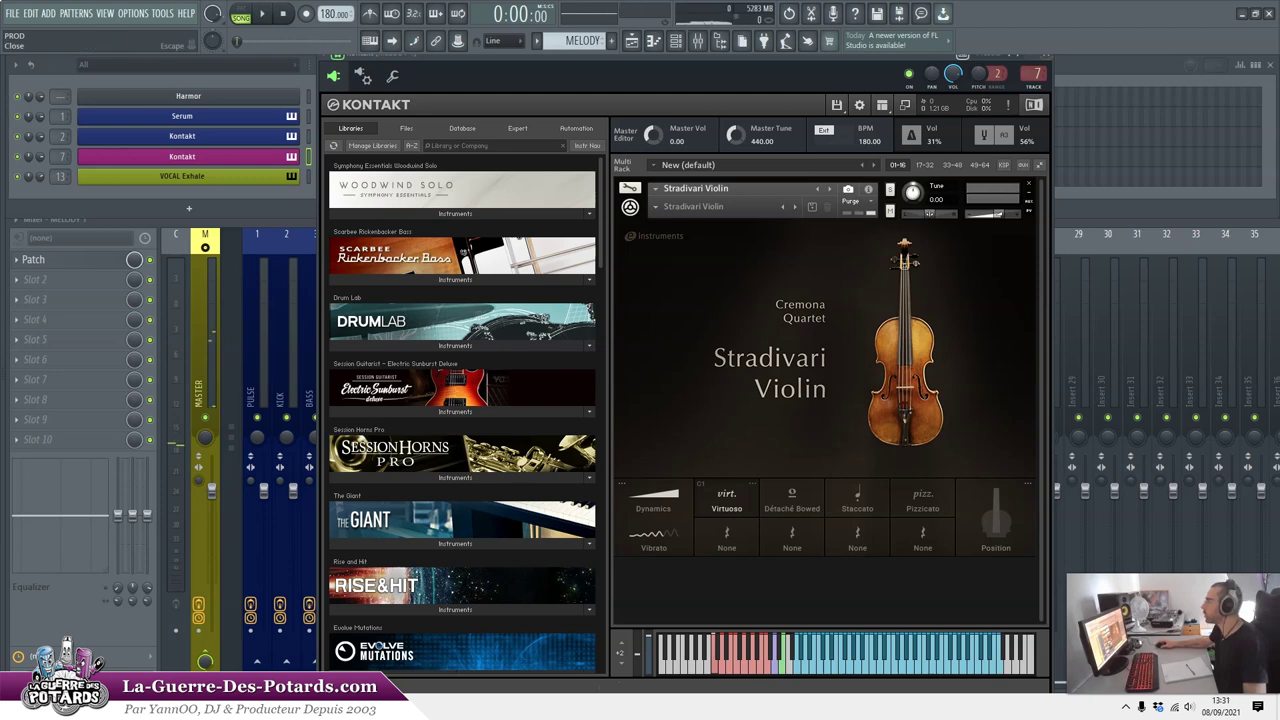
pyautogui.click(1046, 55)
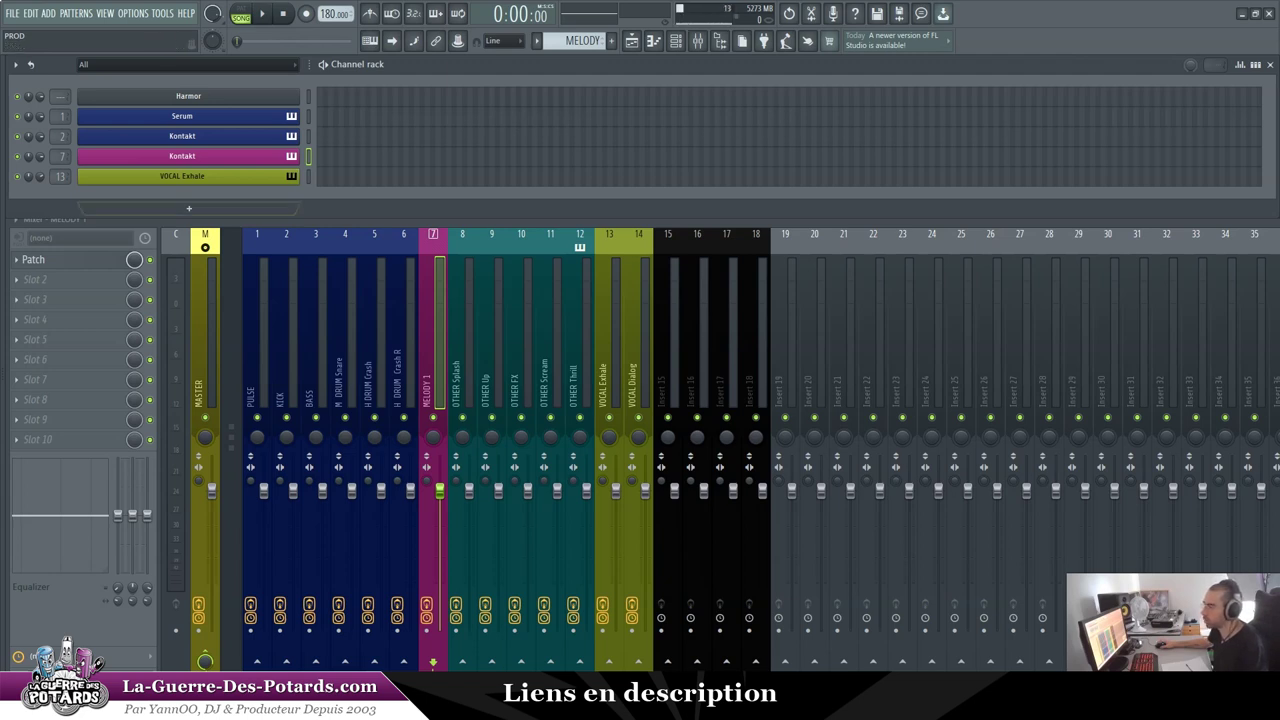
# - Enable and open the Destruction effect on the PULSE mixer track
pyautogui.click(257, 340)
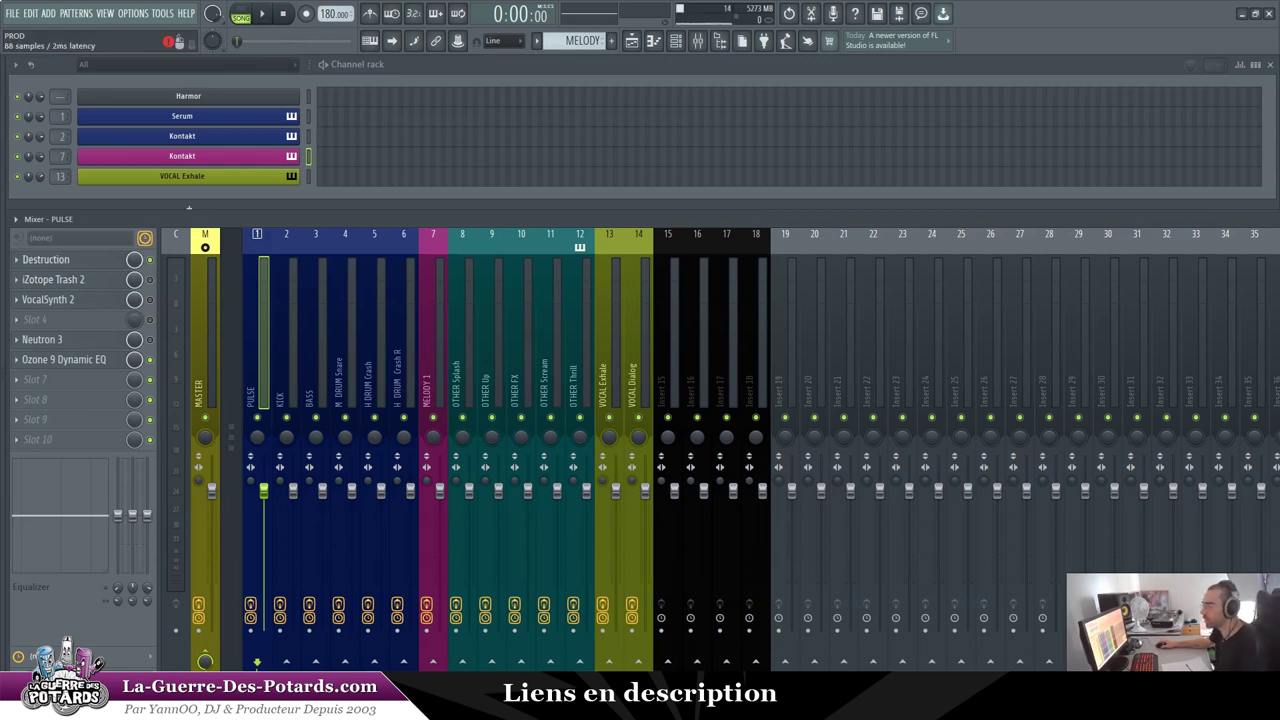
pyautogui.click(45, 259)
pyautogui.moveTo(700, 217); pyautogui.dragTo(683, 184)
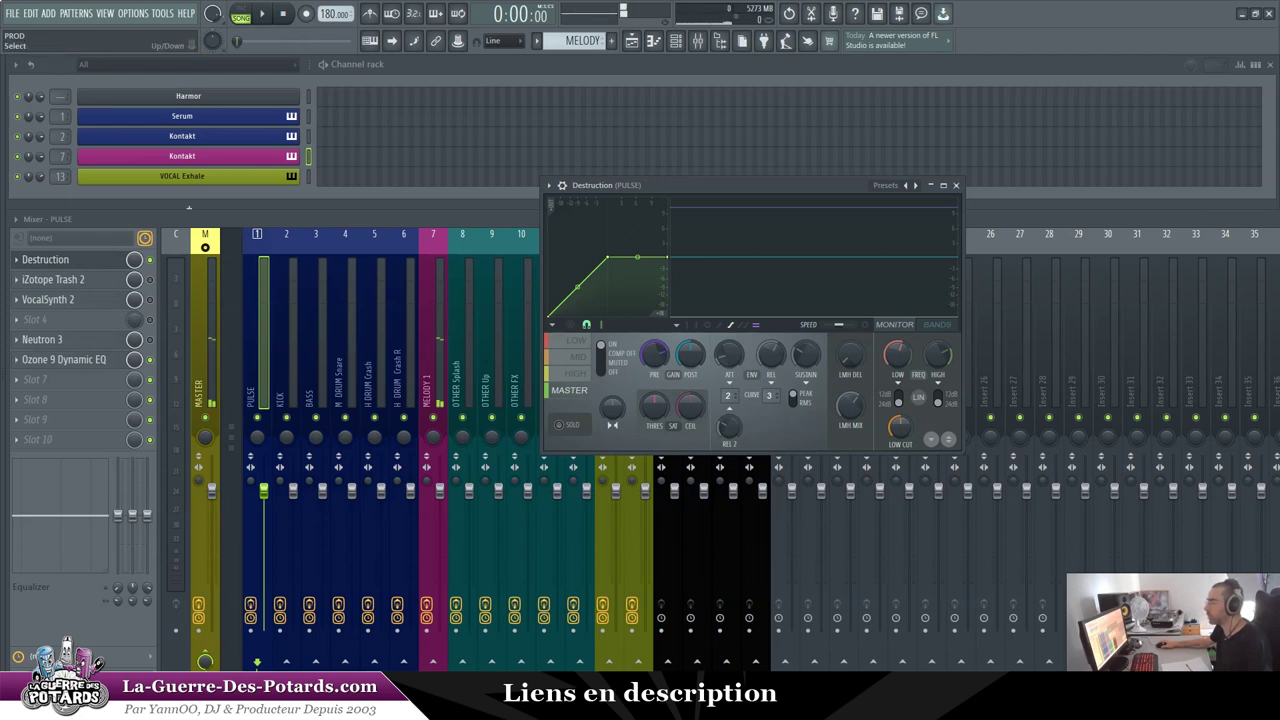
# - Select the Serum channel, play notes through the Destruction effect to hear it and close the effect window
pyautogui.click(308, 116)
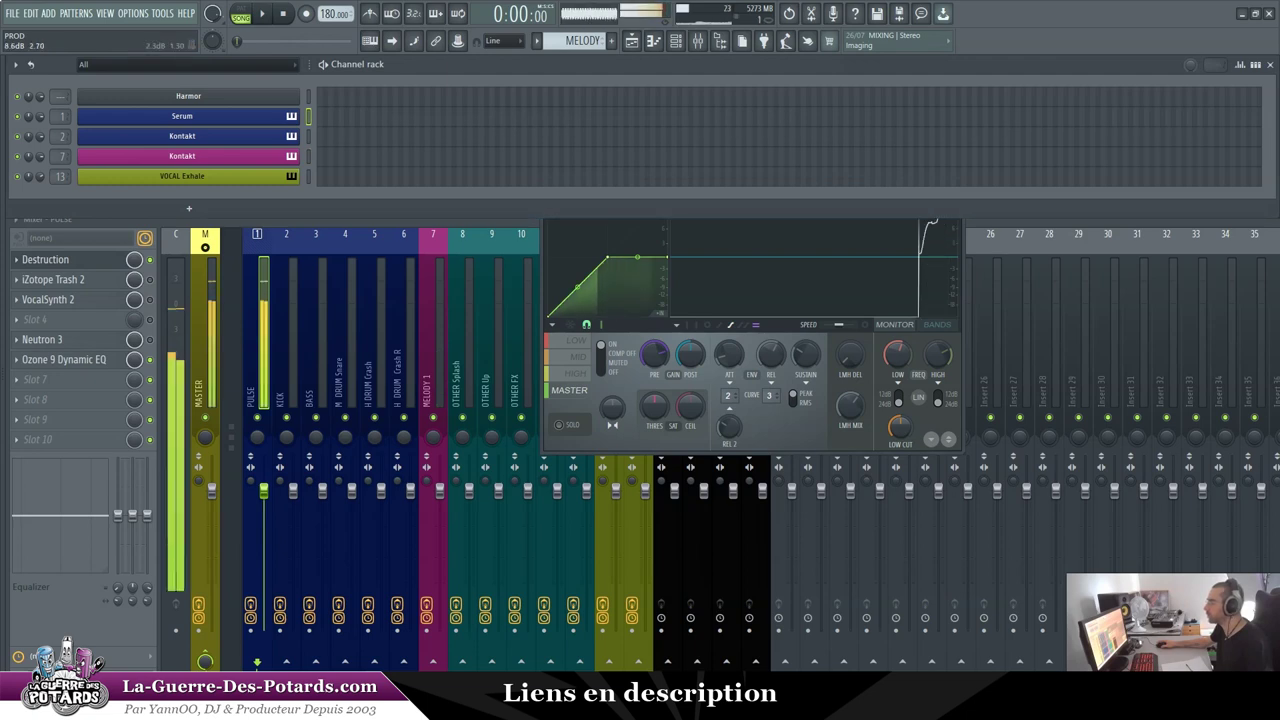
pyautogui.click(700, 290)
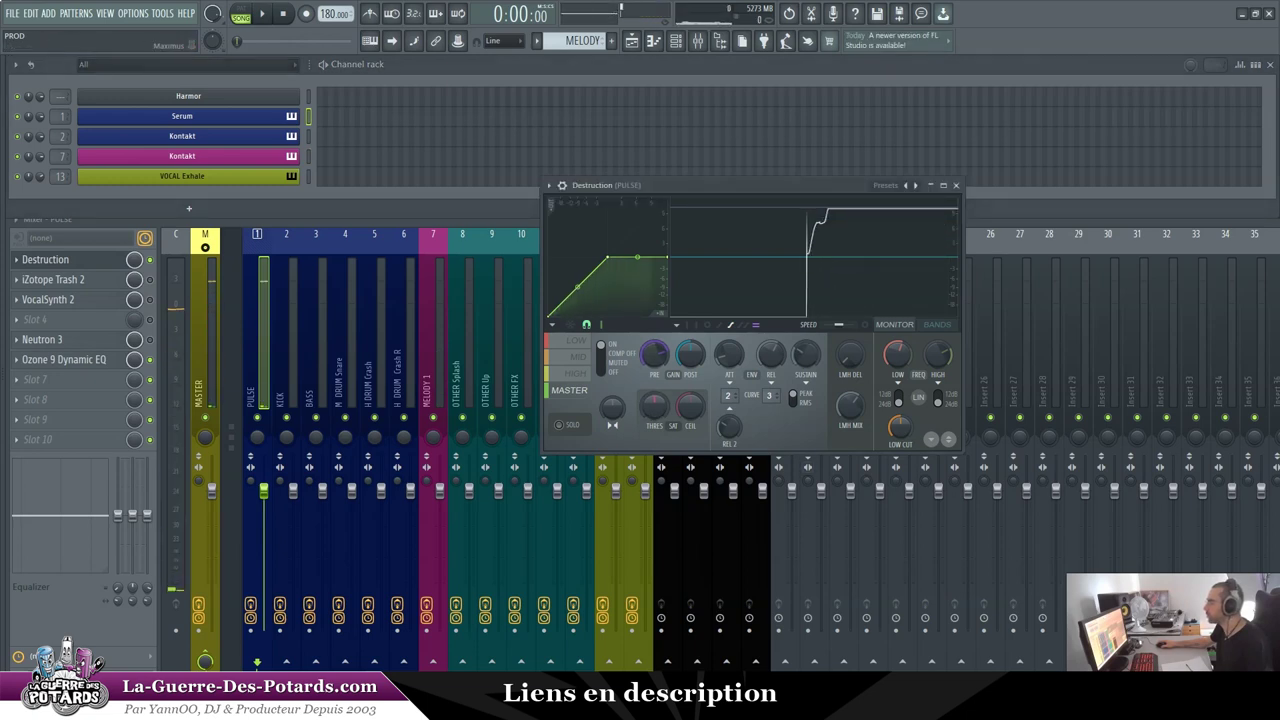
pyautogui.moveTo(700, 186); pyautogui.dragTo(638, 207)
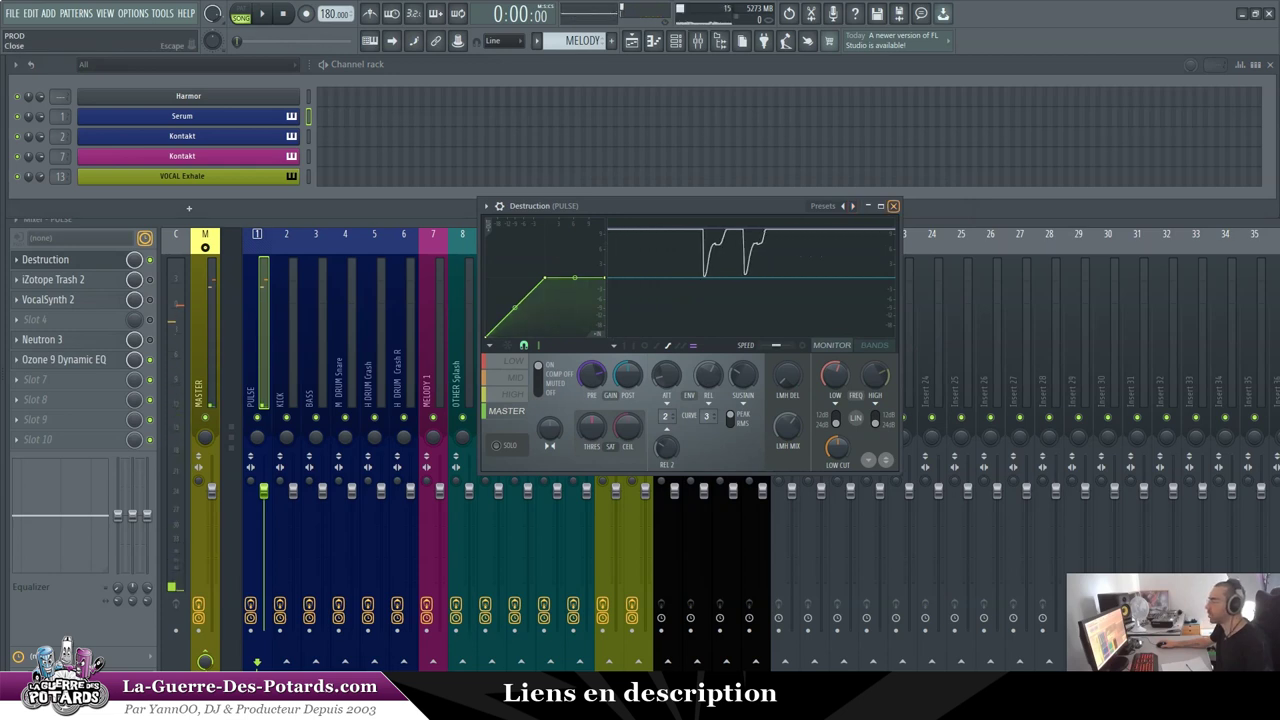
pyautogui.click(893, 205)
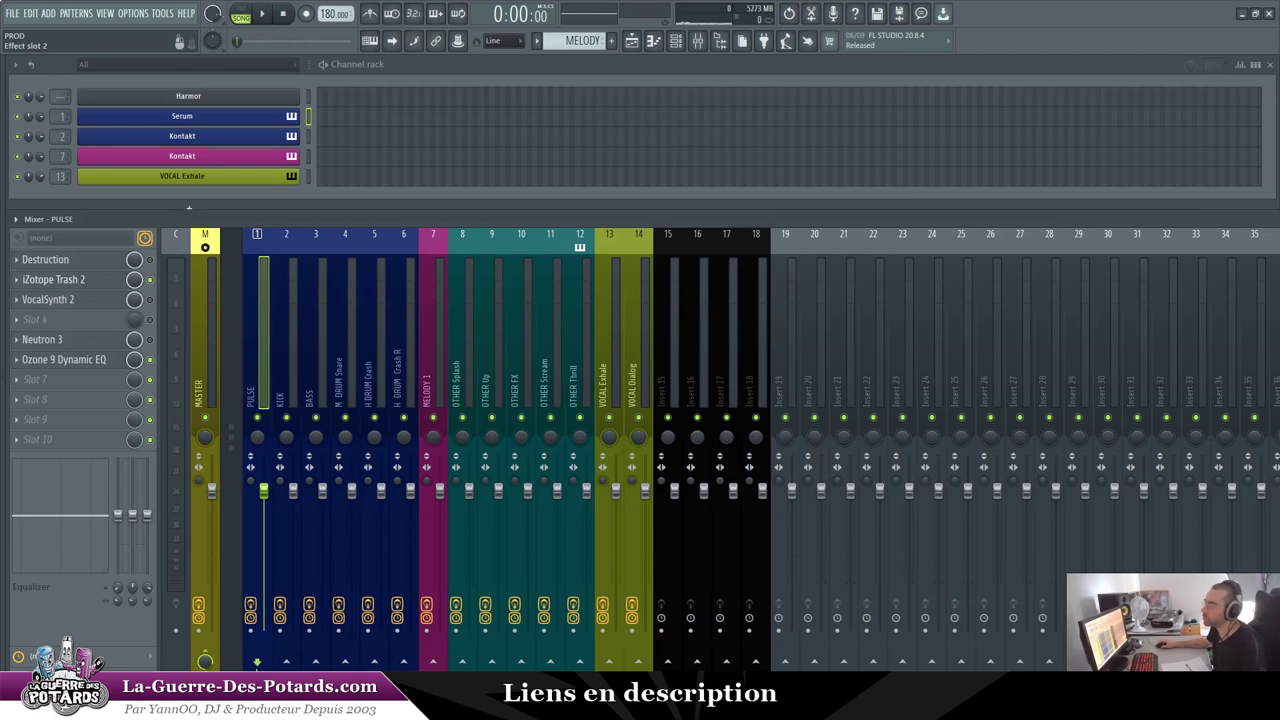
# - Open iZotope Trash 2 on the PULSE mixer track, reposition its window and turn off the plugin's bypass
pyautogui.click(64, 279)
pyautogui.moveTo(632, 128); pyautogui.dragTo(746, 136)
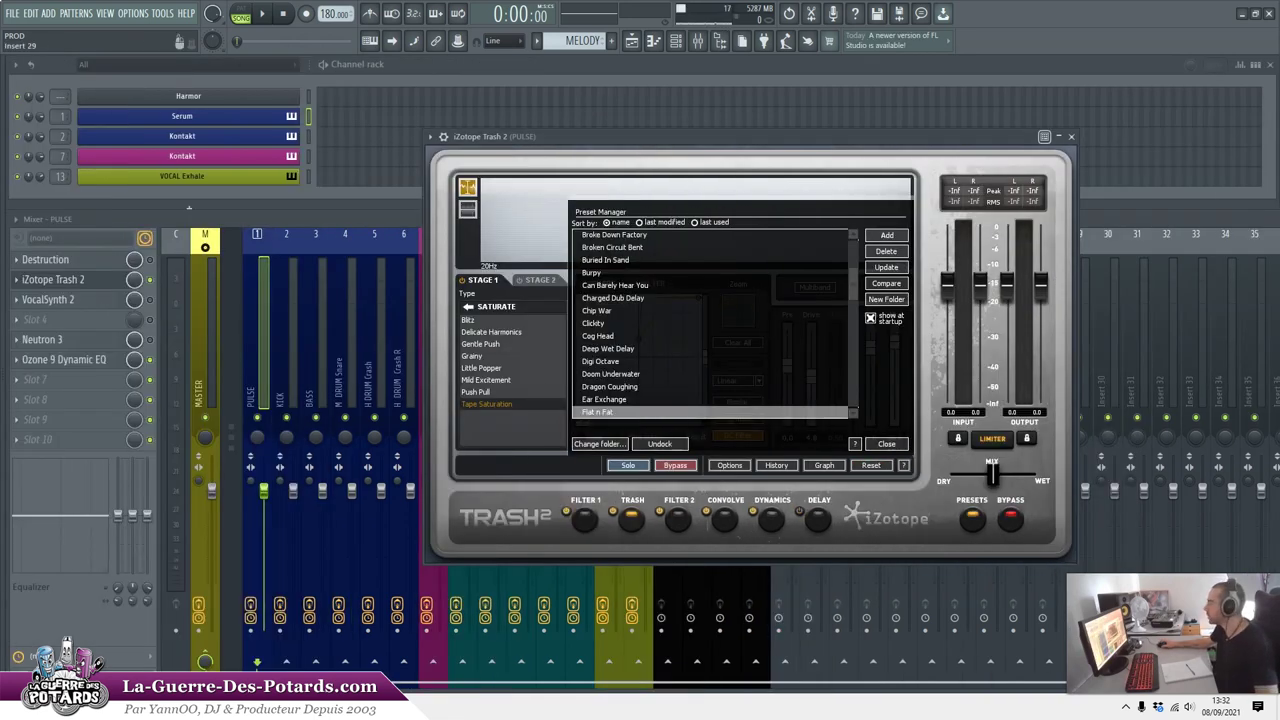
pyautogui.click(1010, 518)
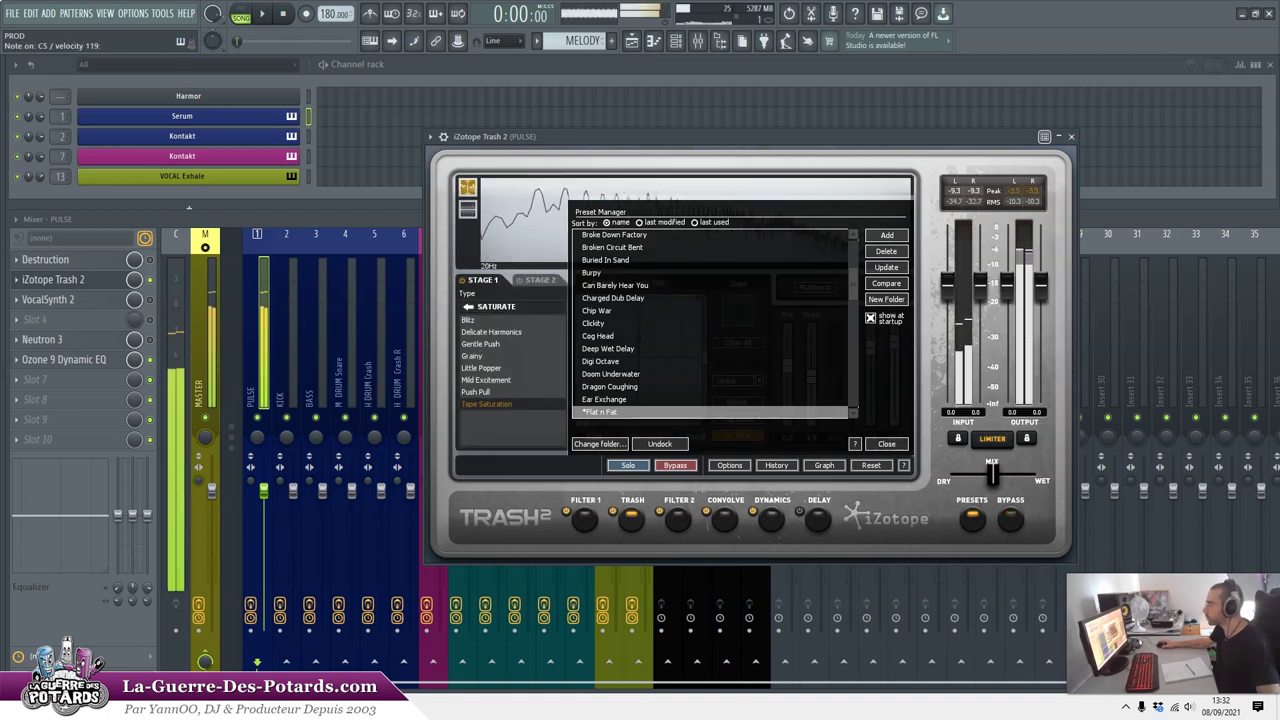
# - Audition the Trash 2 presets Cog Head, Deep Wet Delay and Gate Choker, load La Motion and close the Preset Manager
pyautogui.doubleClick(598, 336)
pyautogui.click(608, 348)
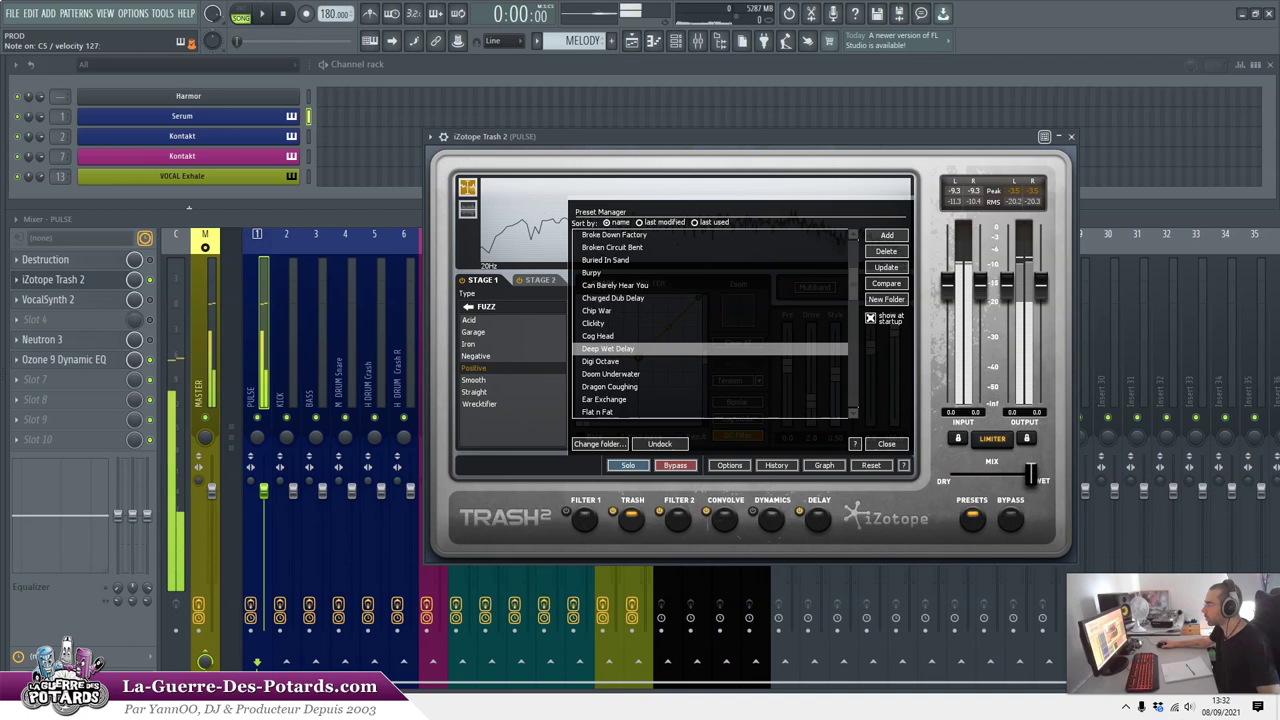
pyautogui.scroll(-2, 709, 323)
pyautogui.click(602, 348)
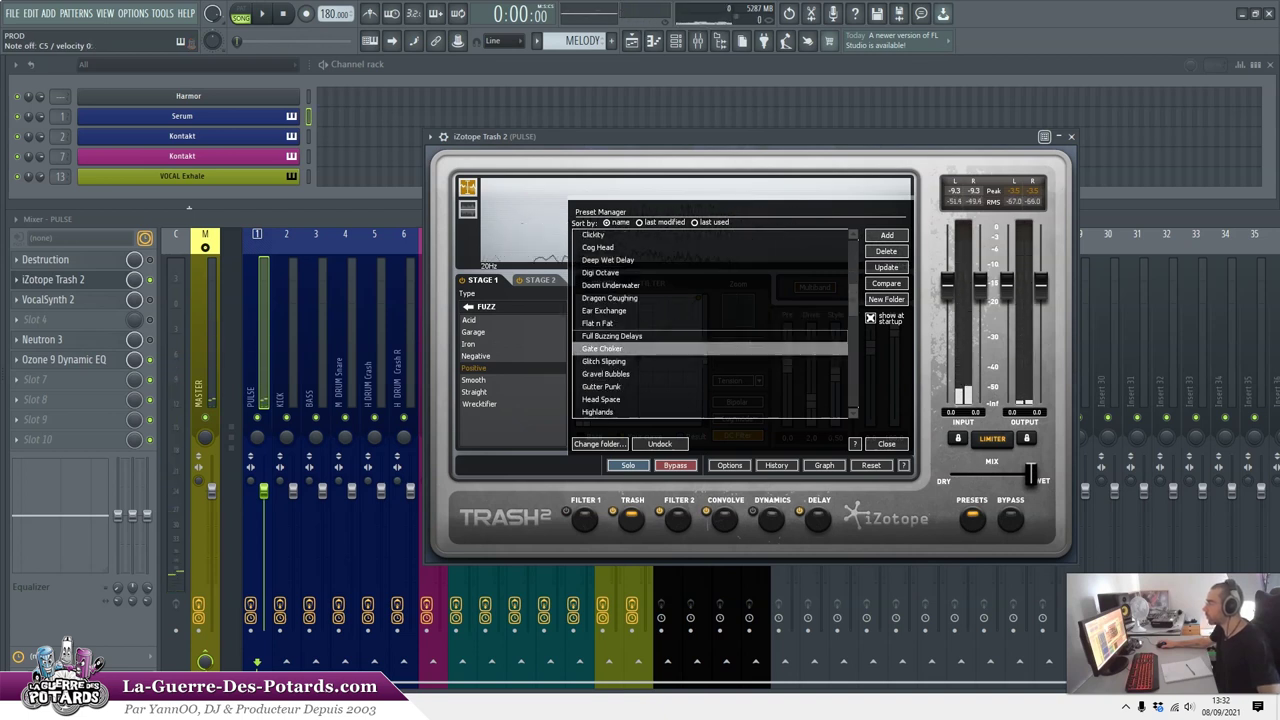
pyautogui.scroll(-2, 608, 348)
pyautogui.click(600, 386)
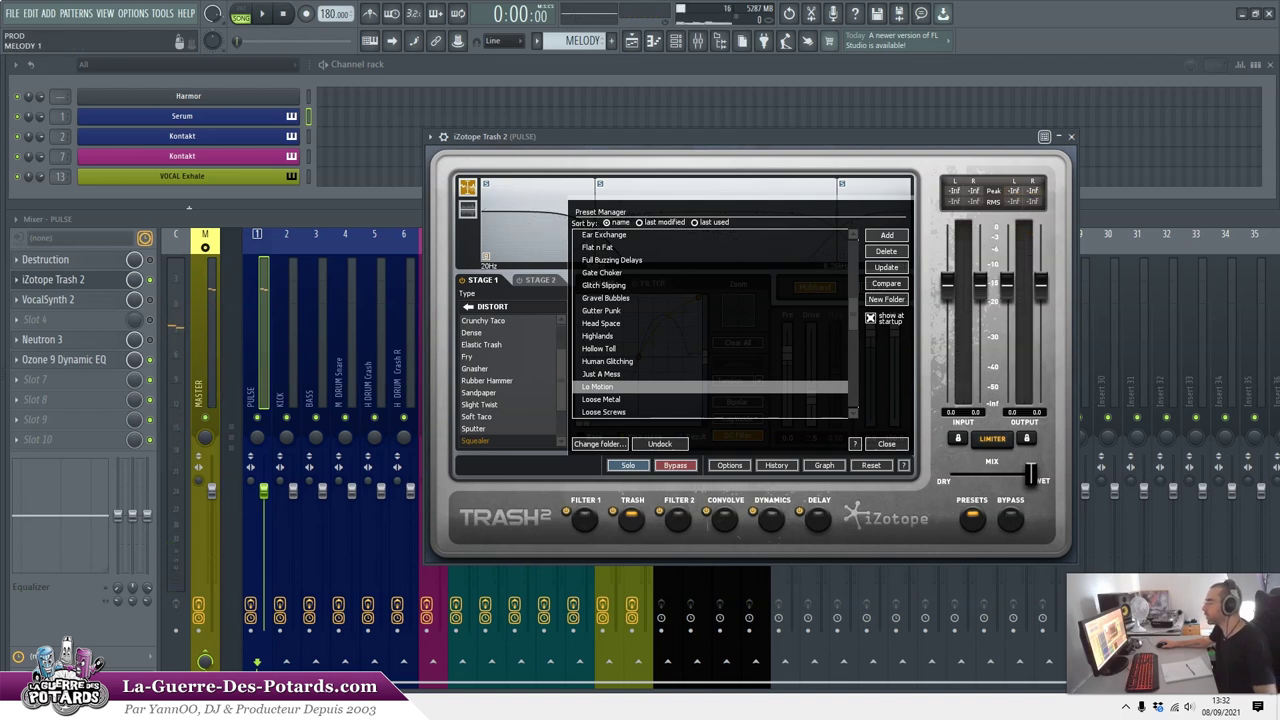
pyautogui.press('Escape')
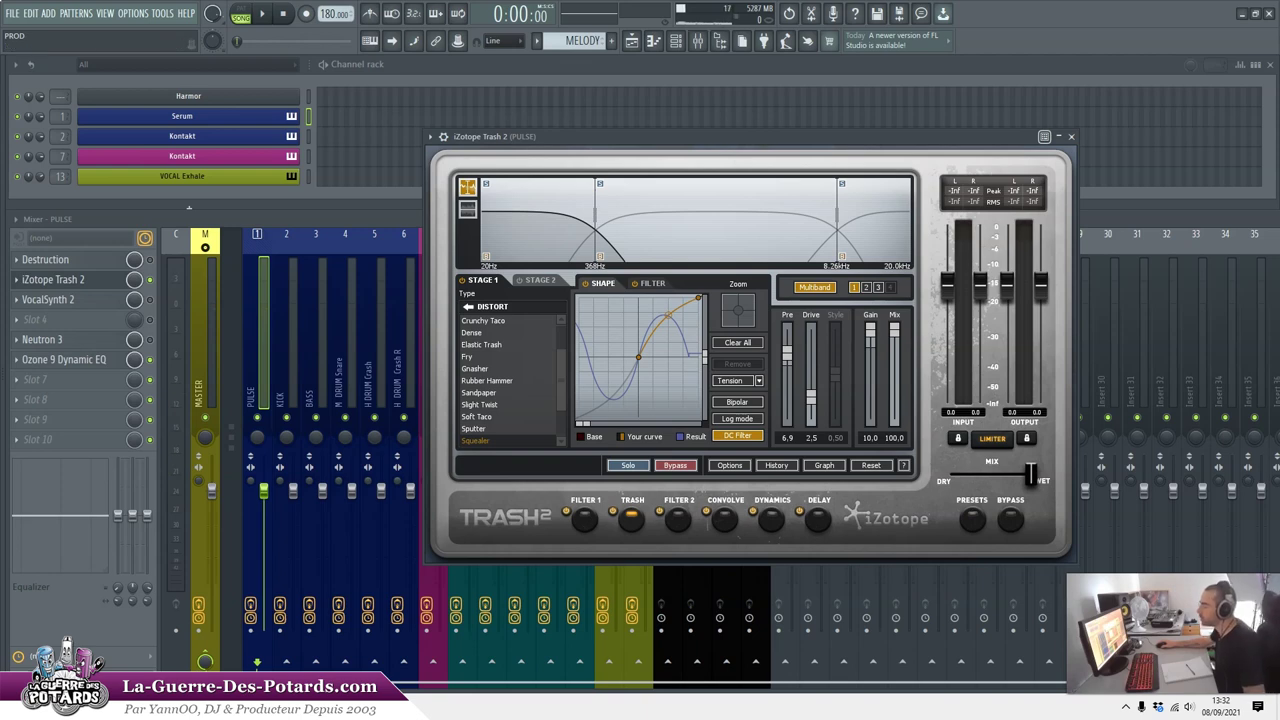
# - Review the Filter 1, Trash, Filter 2, Convolve, Dynamics and Delay modules of Trash 2 and close its window
pyautogui.click(584, 518)
pyautogui.click(631, 518)
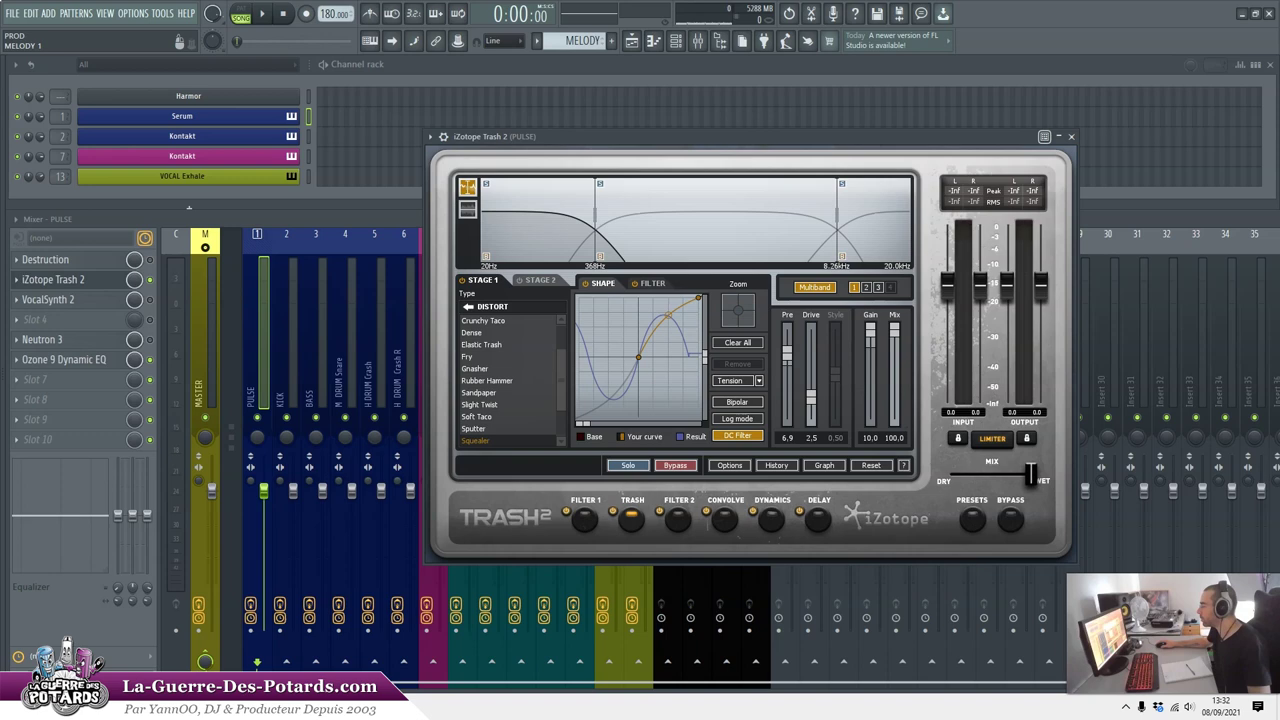
pyautogui.click(678, 517)
pyautogui.click(725, 517)
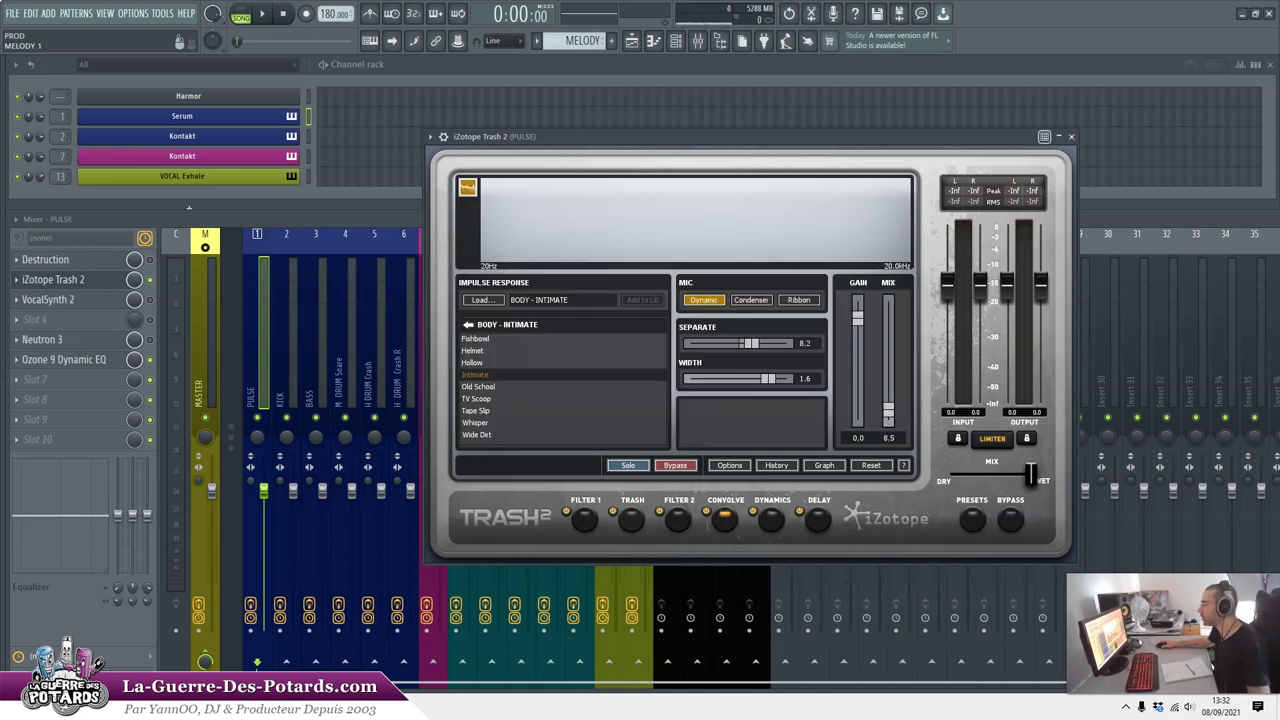
pyautogui.click(770, 517)
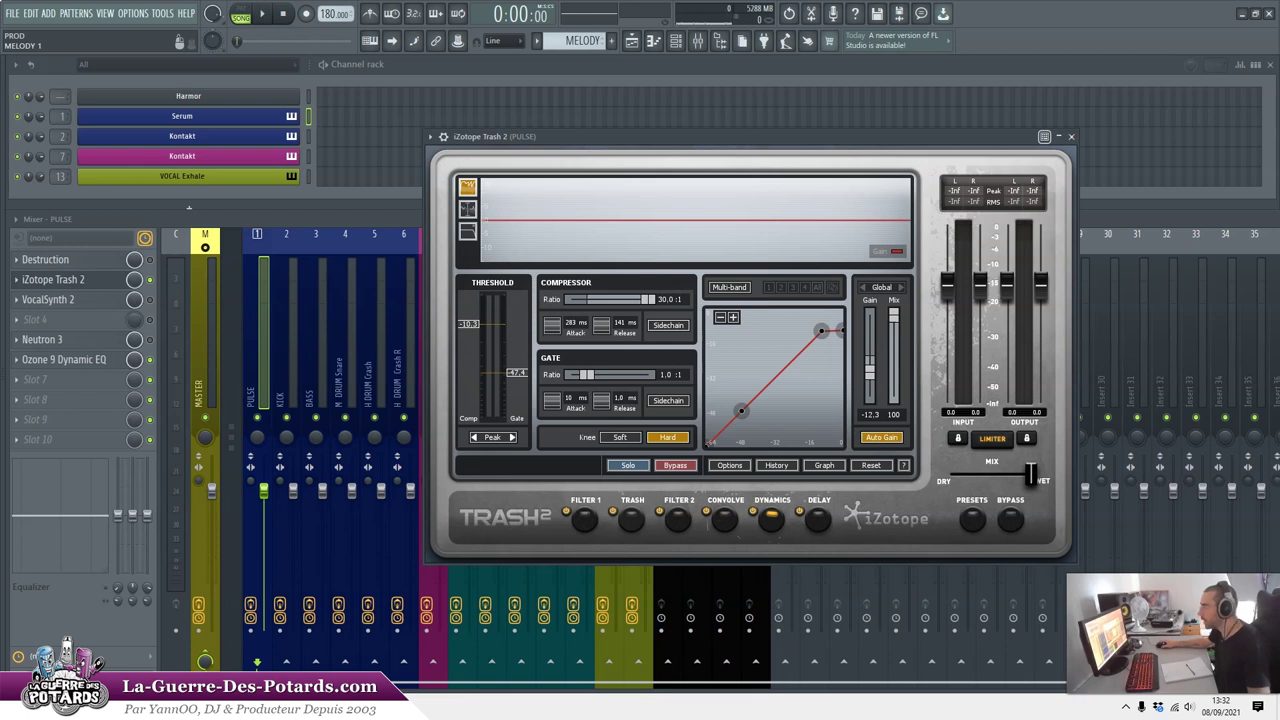
pyautogui.click(818, 517)
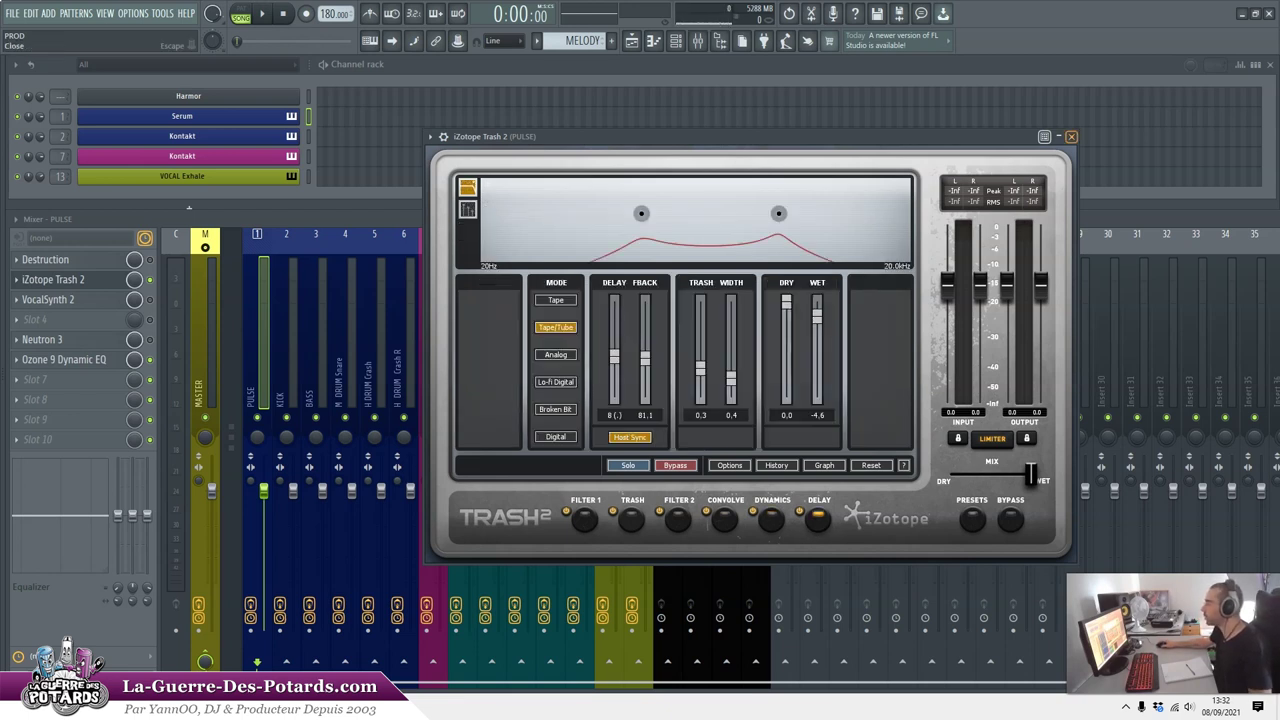
pyautogui.click(1071, 137)
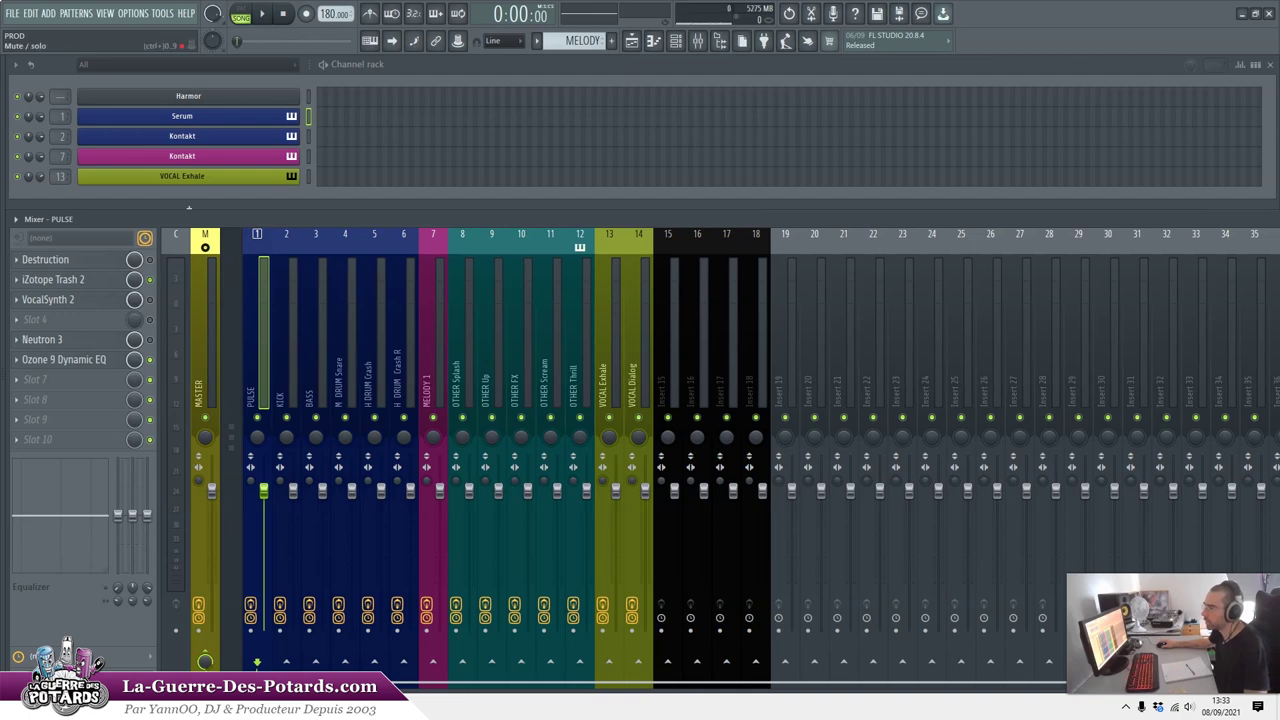
# - Open VocalSynth 2 on the PULSE track, step through its presets to Flight of the Angels and close the plugin
pyautogui.click(48, 299)
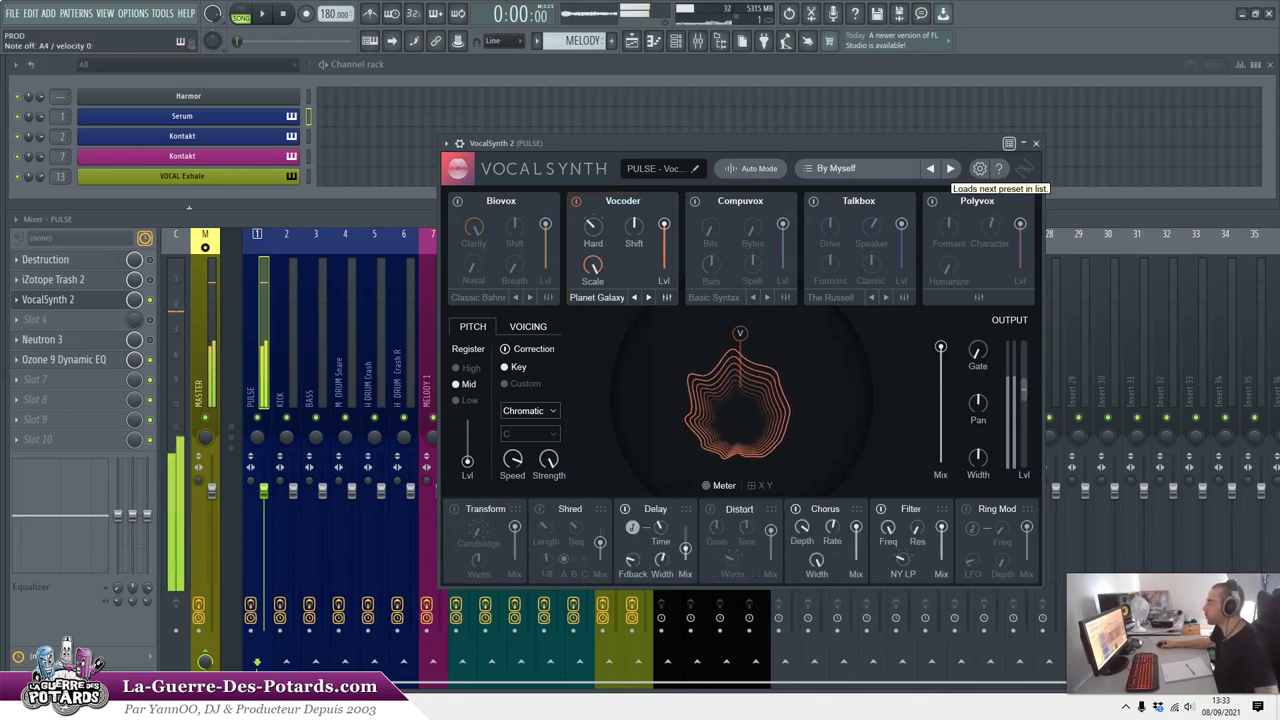
pyautogui.click(950, 168)
pyautogui.click(950, 168)
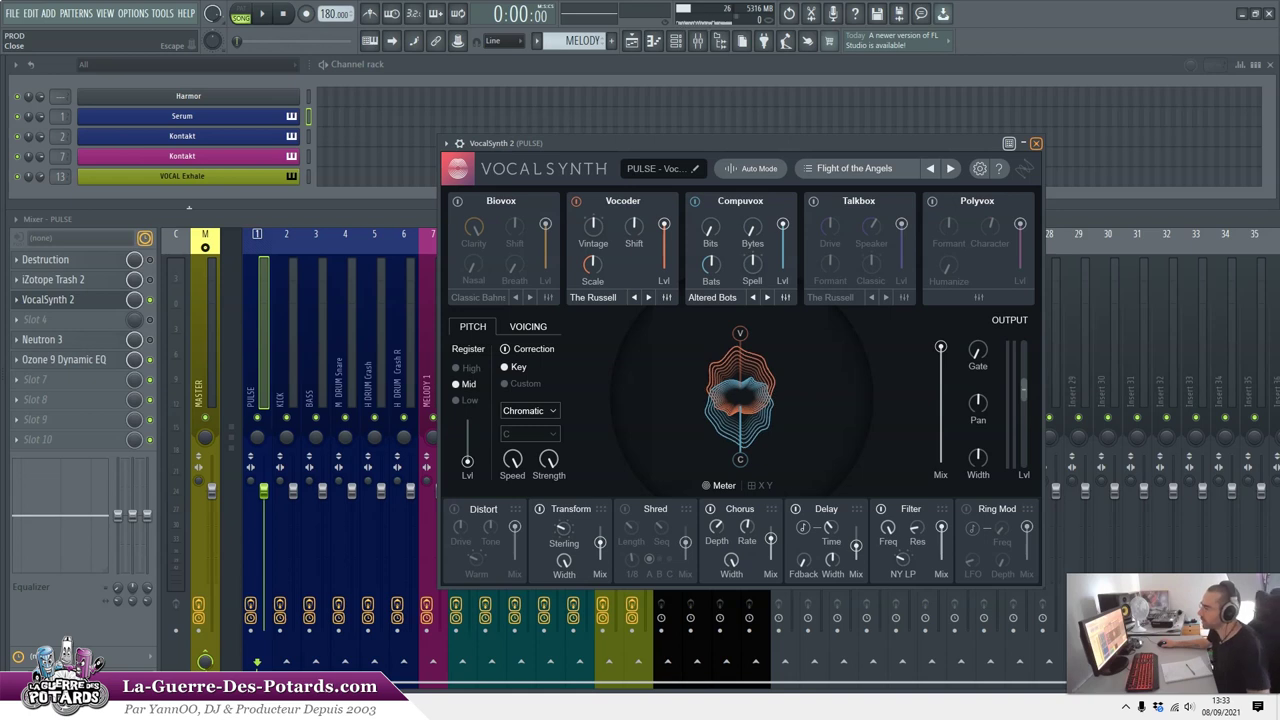
pyautogui.click(1036, 143)
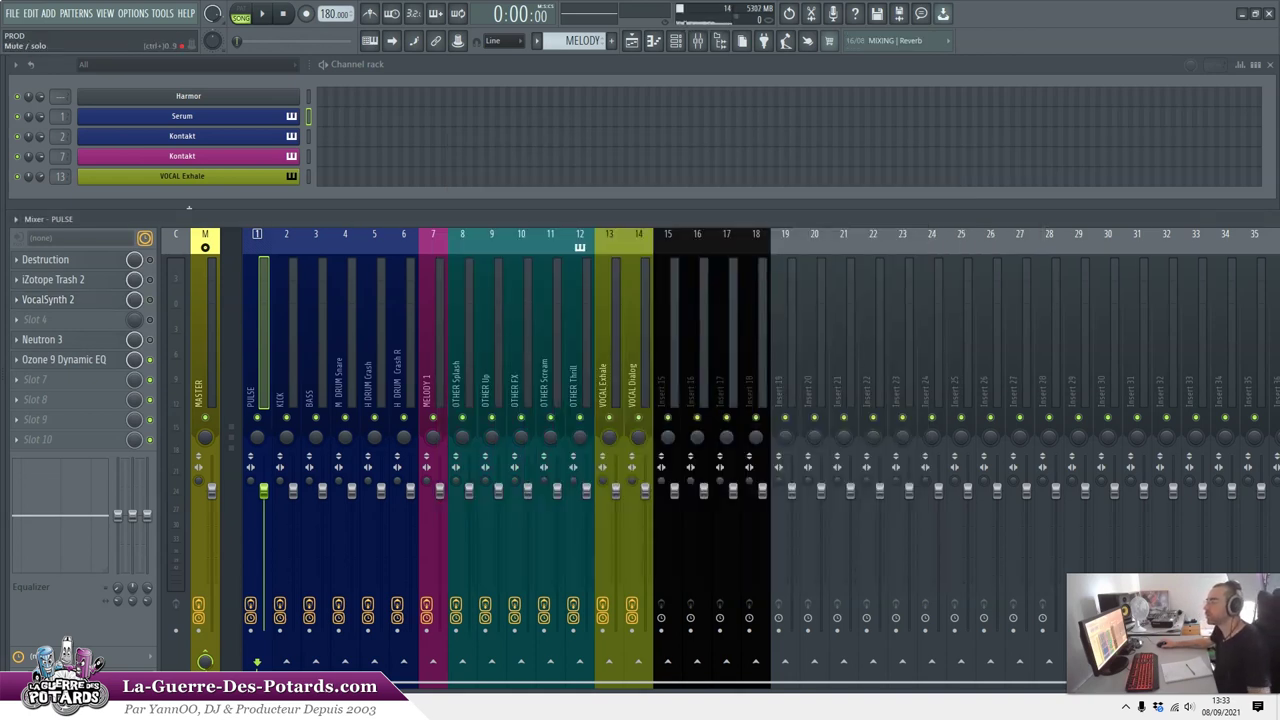
# - Switch to the browser and examine the products included in Music Production Suite Pro on the iZotope memberships page
pyautogui.moveTo(279, 706)
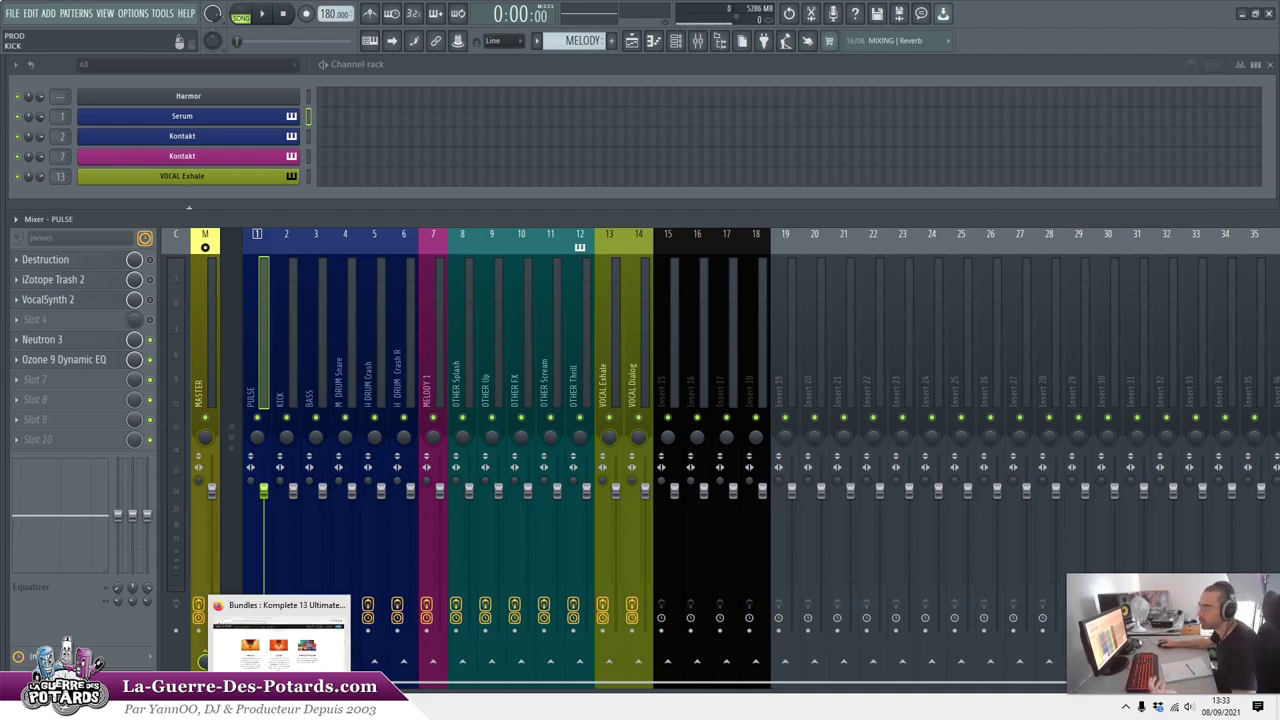
pyautogui.click(279, 635)
pyautogui.click(375, 14)
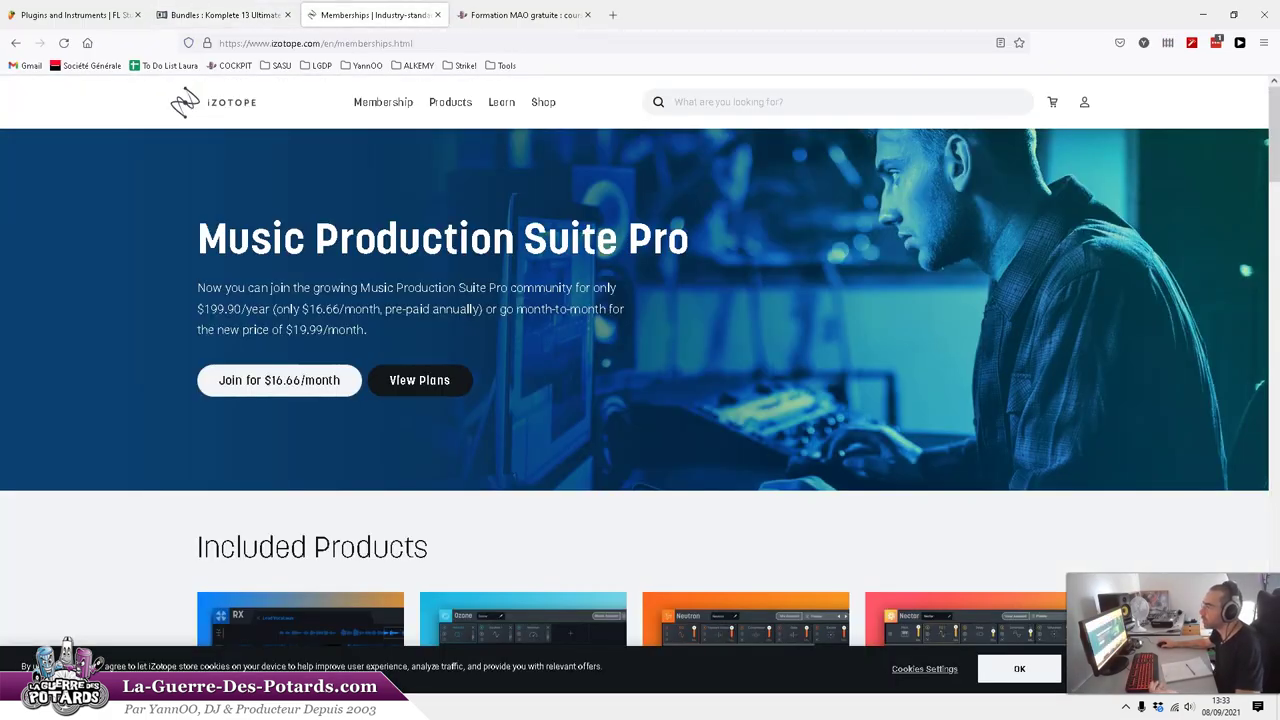
pyautogui.scroll(-3, 640, 300)
pyautogui.scroll(3, 640, 300)
pyautogui.scroll(-2, 640, 300)
pyautogui.scroll(2, 640, 300)
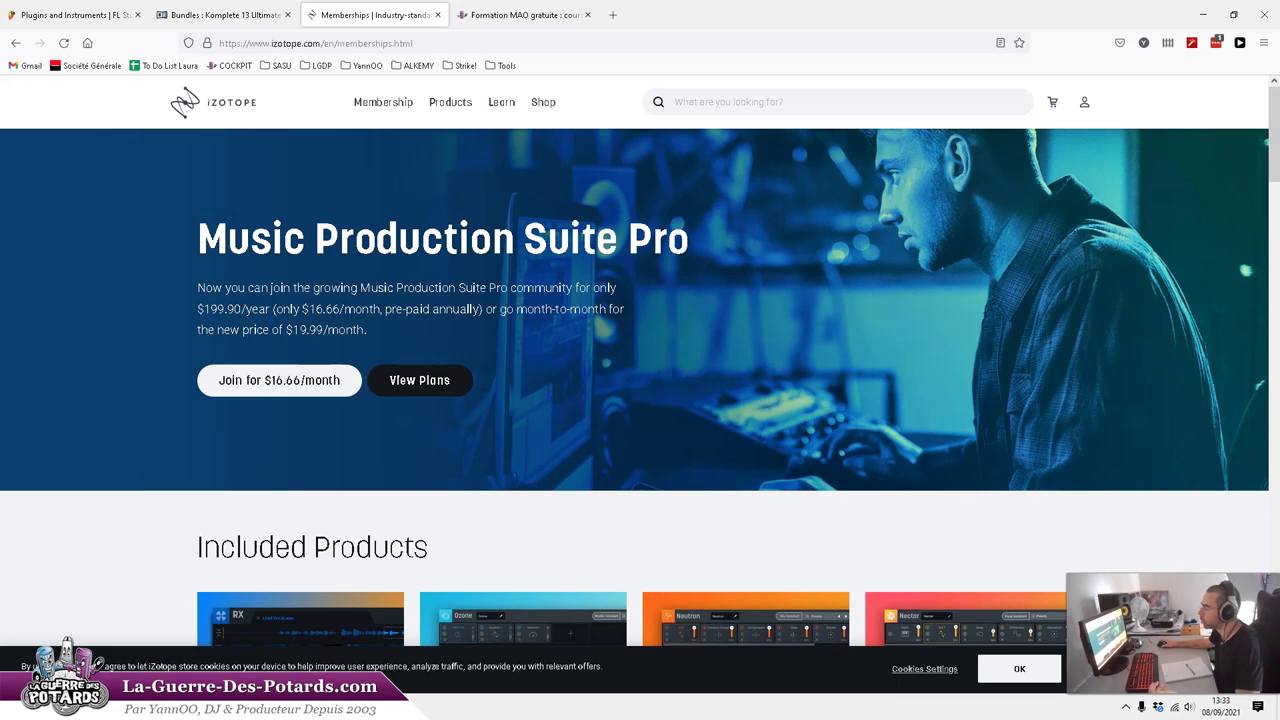
pyautogui.scroll(-3, 640, 300)
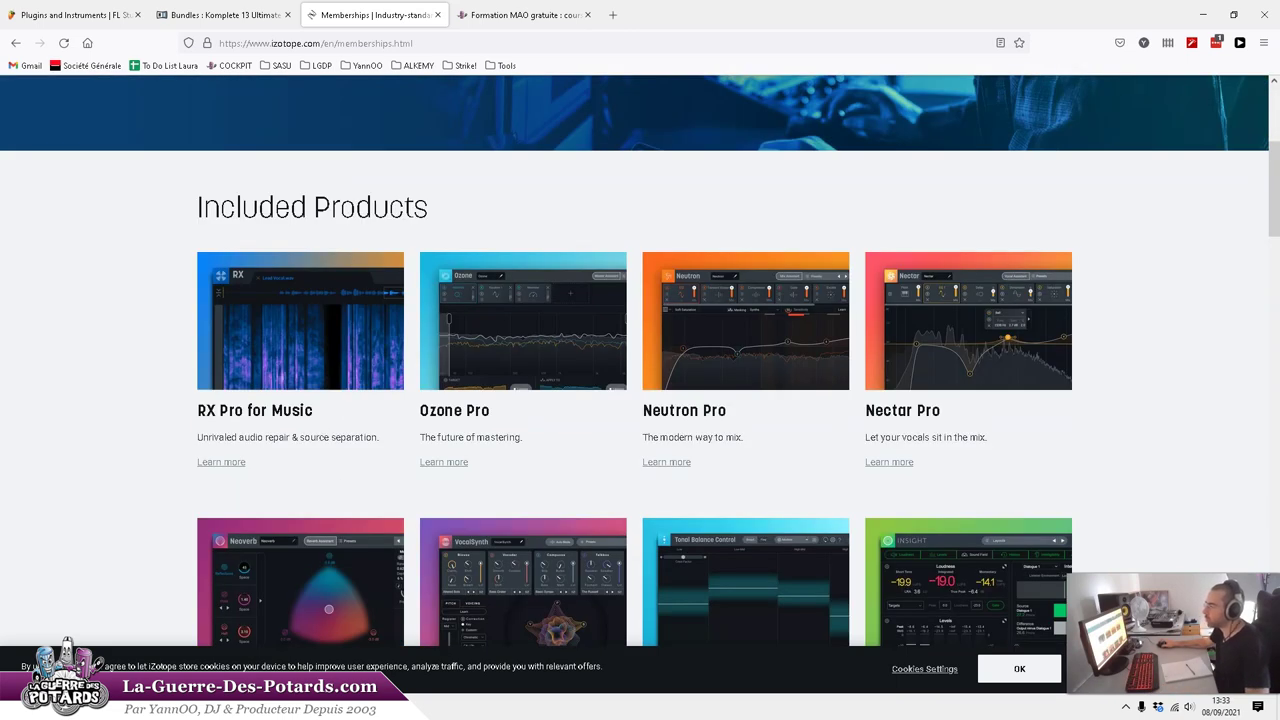
pyautogui.scroll(-1, 640, 400)
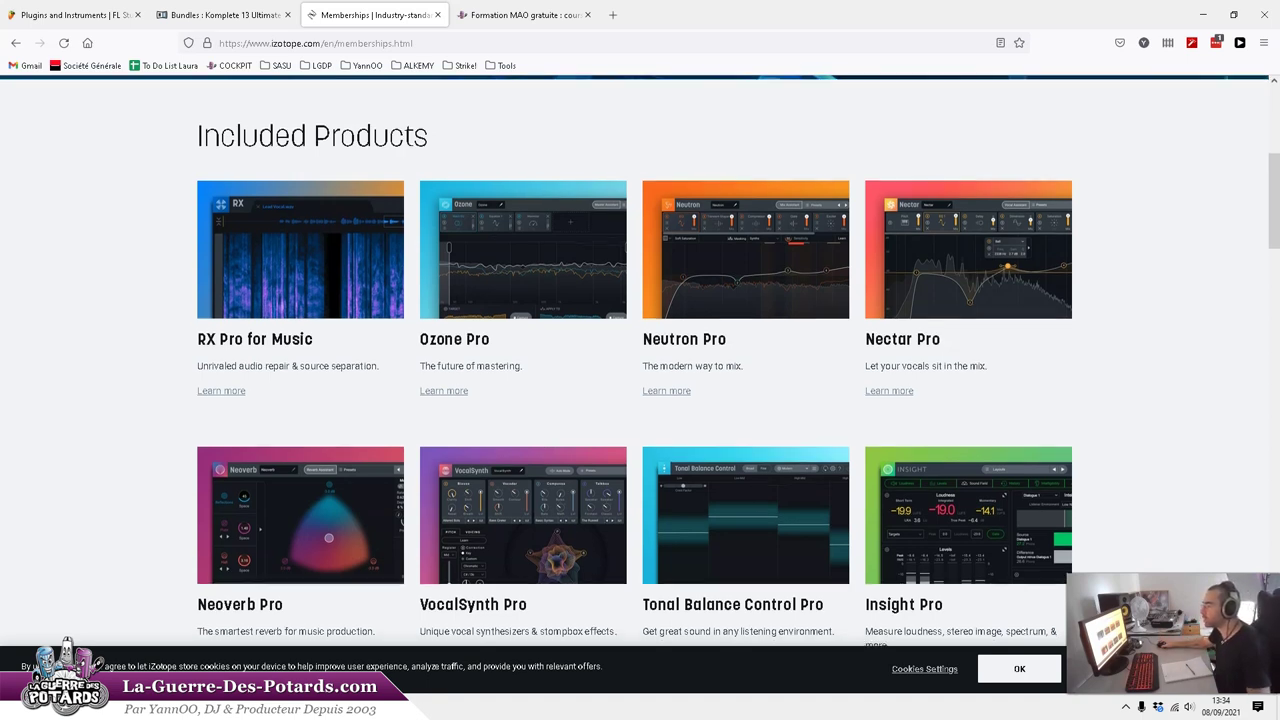
pyautogui.scroll(-2, 640, 360)
pyautogui.scroll(2, 640, 360)
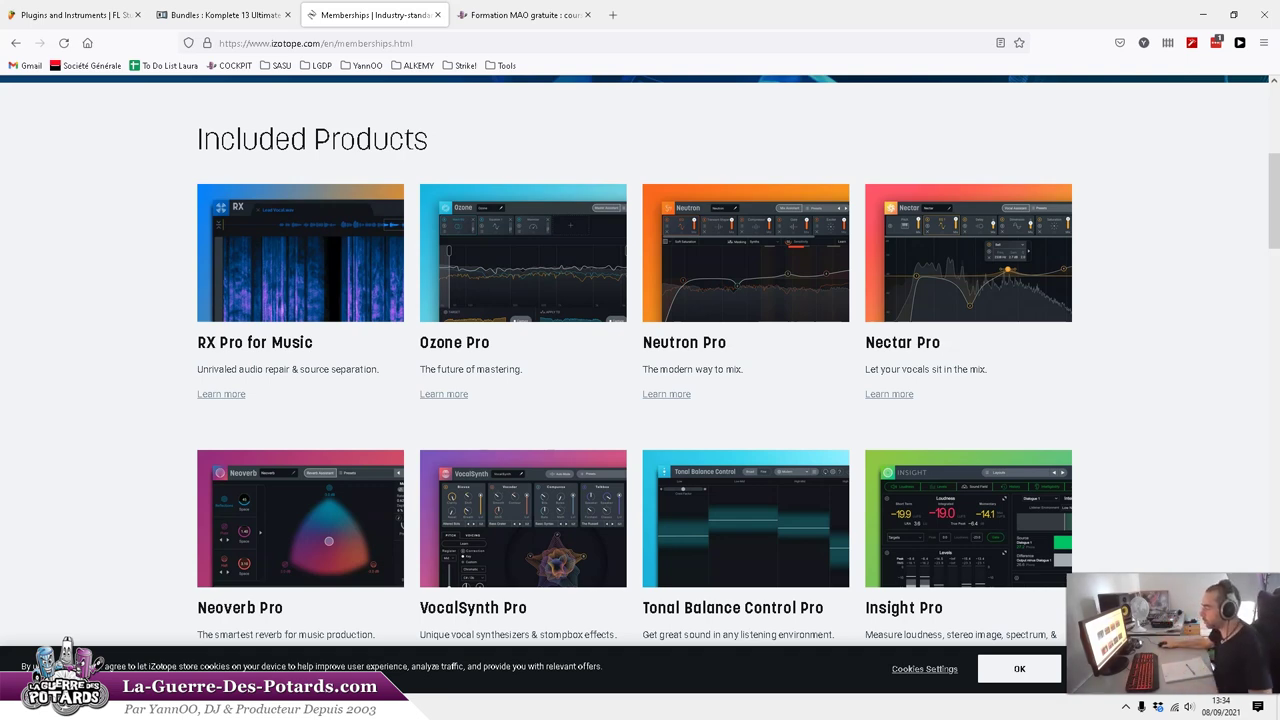
# - Return to FL Studio, open Neutron 3 on the PULSE track and review its Equalizer, Exciter and Transient Shaper modules
pyautogui.hotkey('alt', 'Tab')
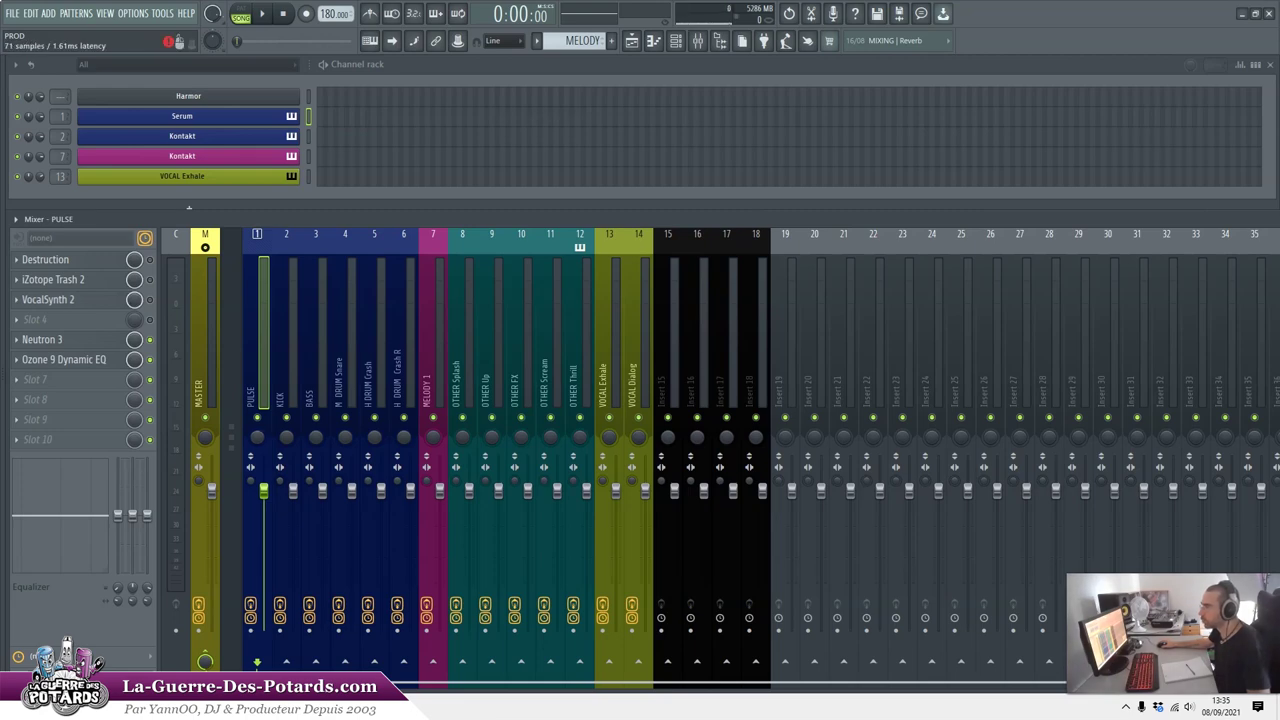
pyautogui.click(64, 339)
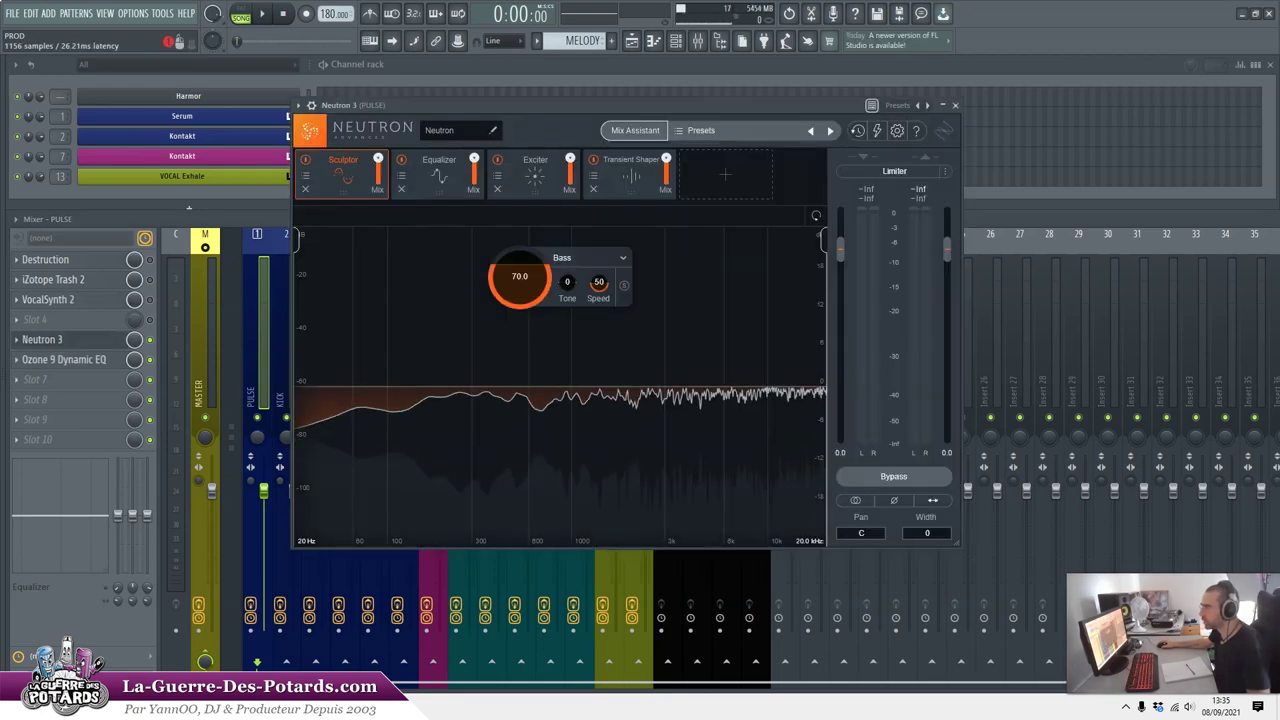
pyautogui.moveTo(620, 105); pyautogui.dragTo(763, 92)
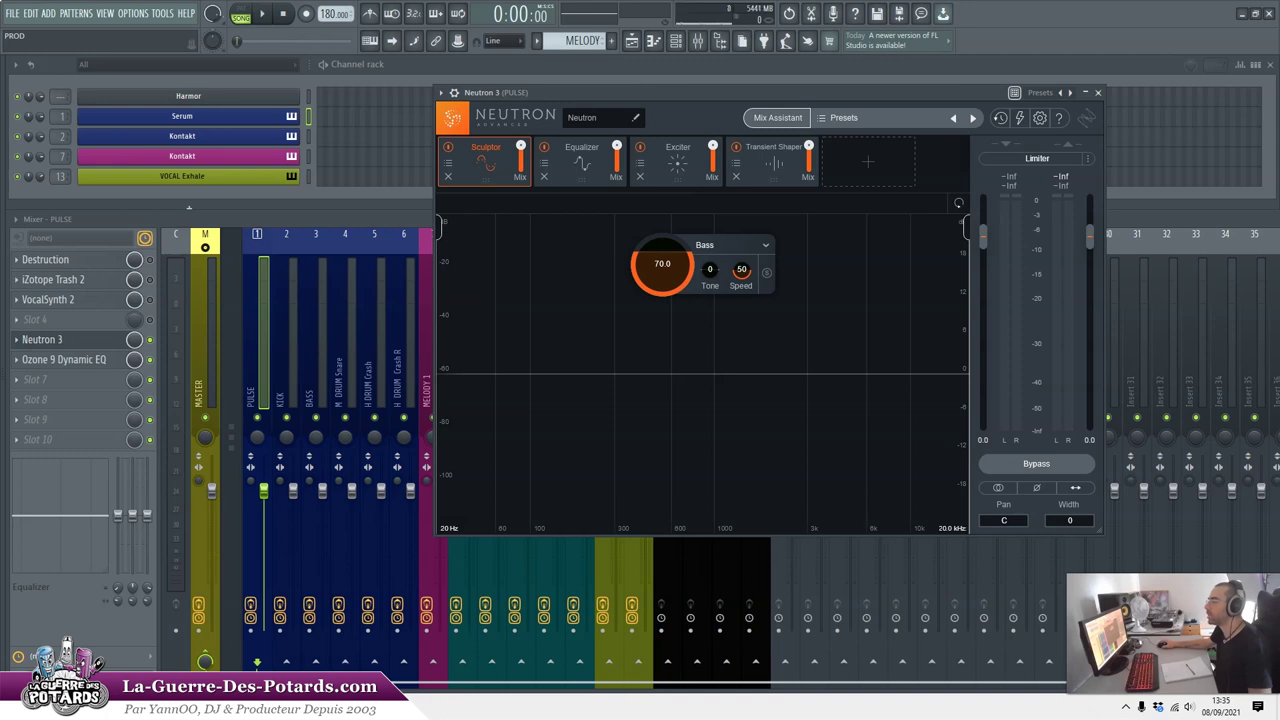
pyautogui.click(581, 161)
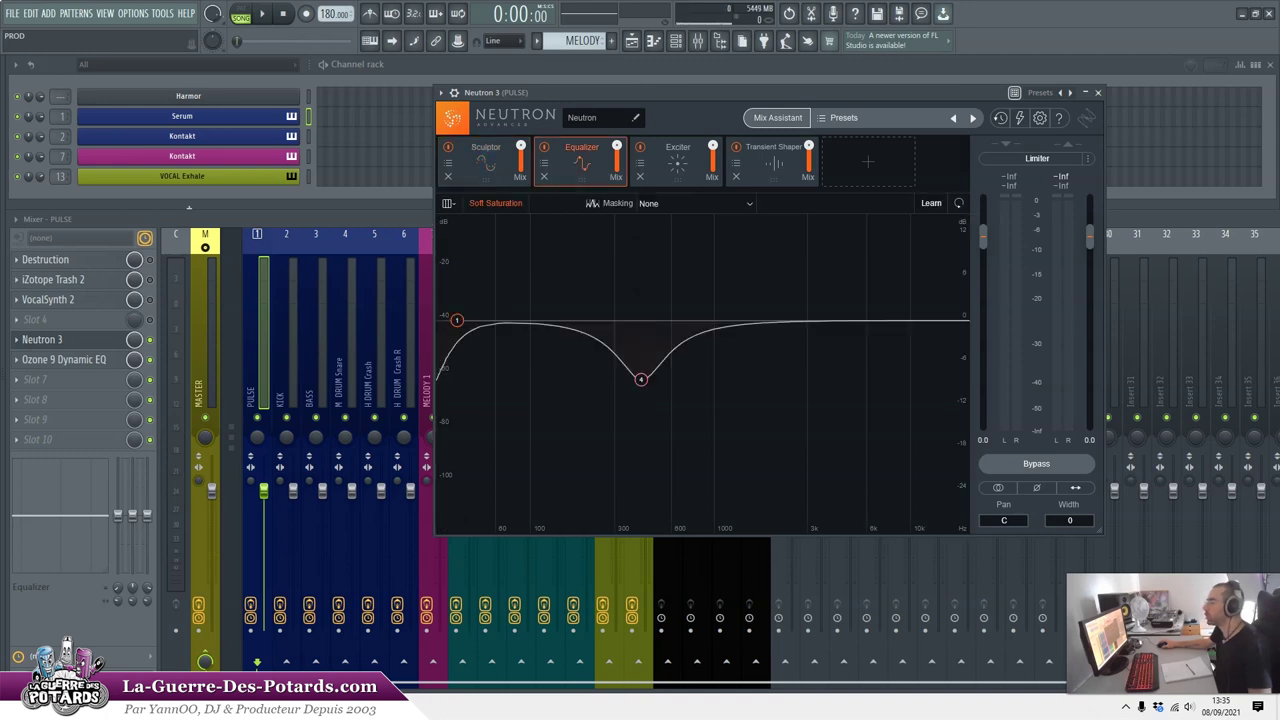
pyautogui.click(677, 161)
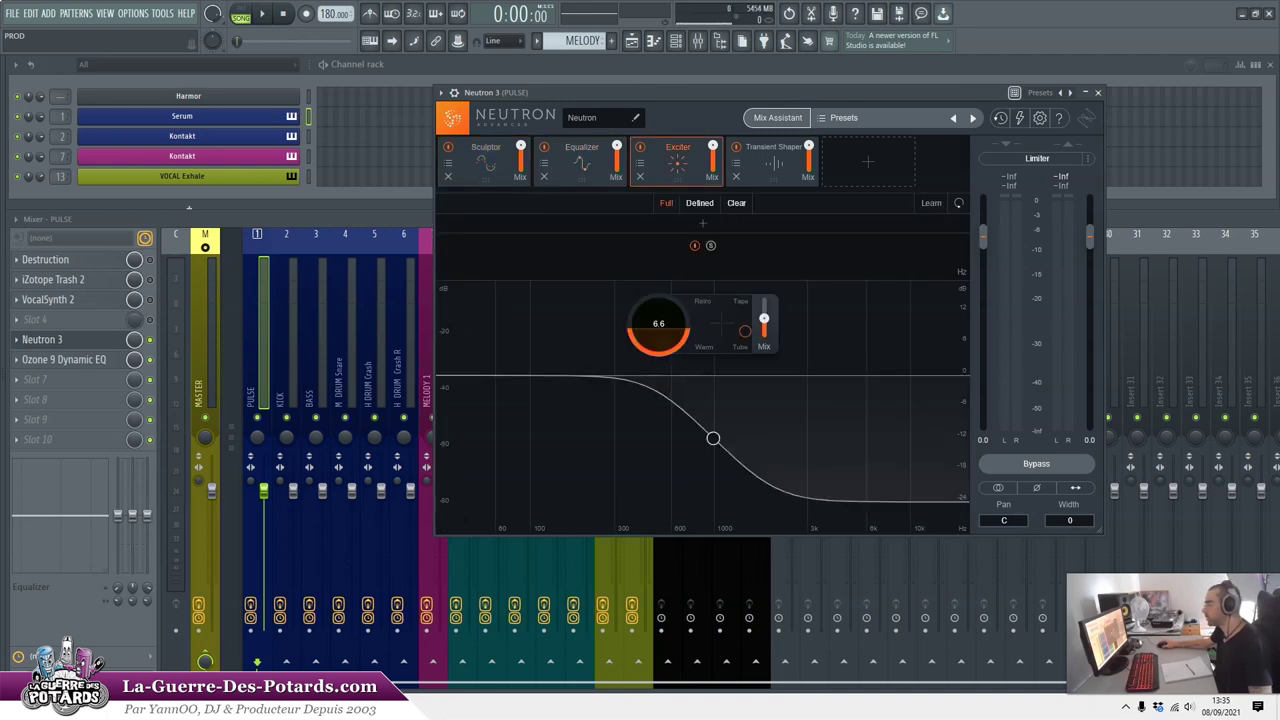
pyautogui.click(773, 161)
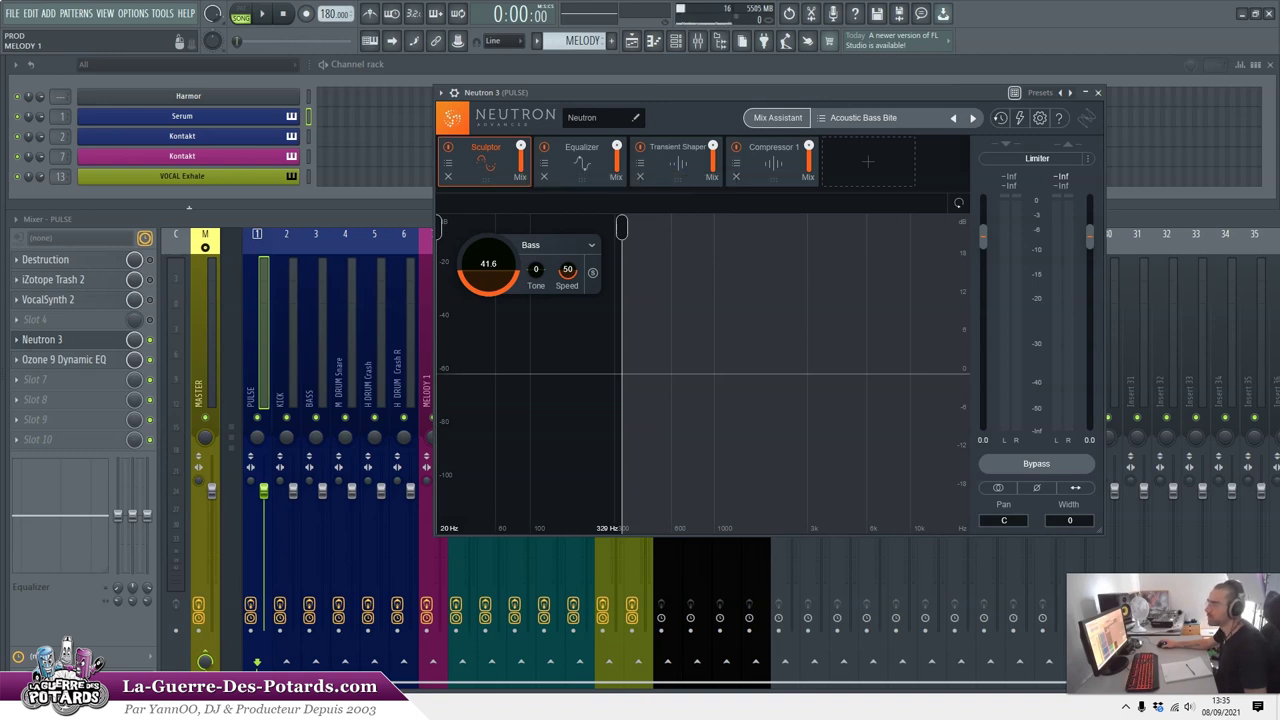
# - Reposition the Neutron 3 window over the mixer and close it
pyautogui.moveTo(700, 92); pyautogui.dragTo(611, 134)
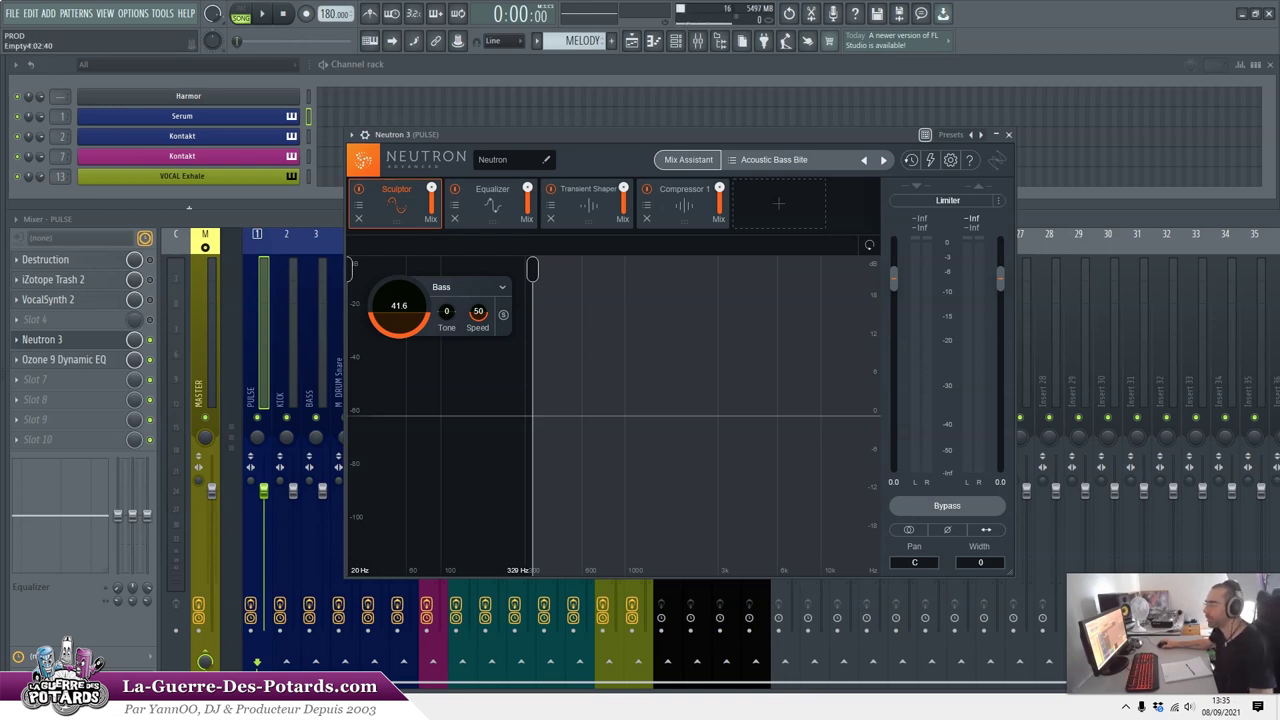
pyautogui.moveTo(611, 134); pyautogui.dragTo(603, 137)
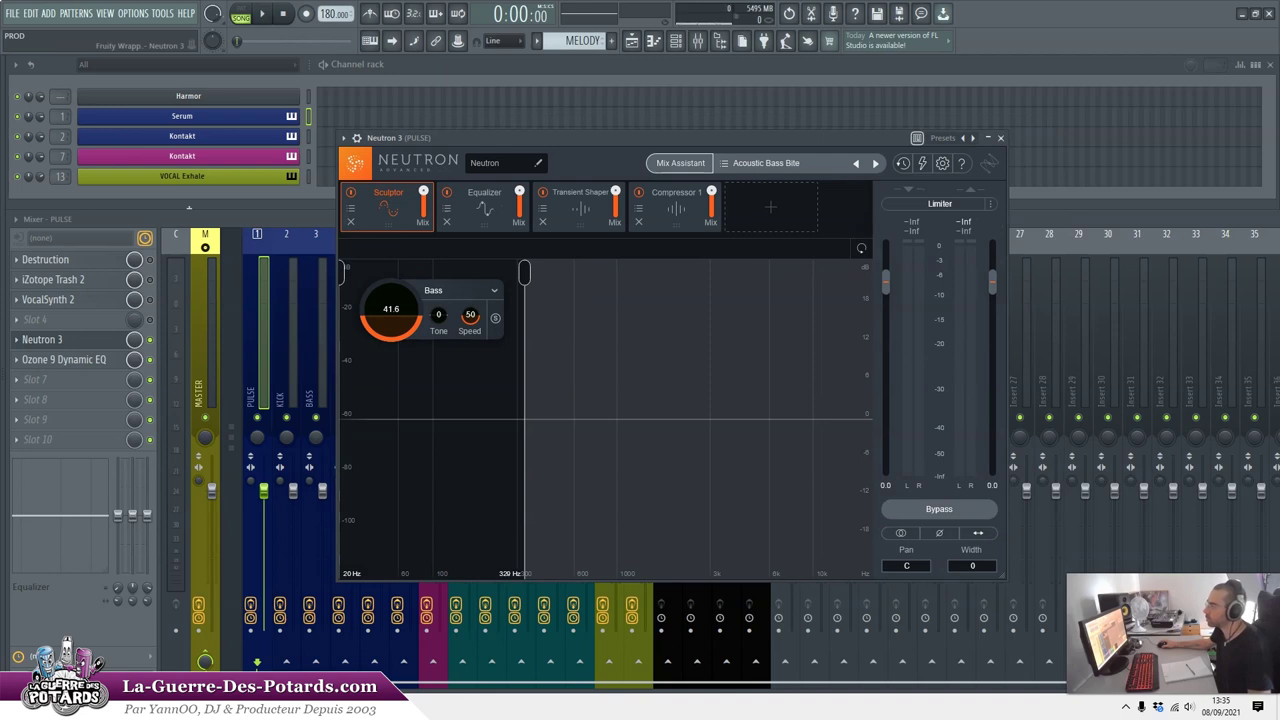
pyautogui.moveTo(453, 138); pyautogui.dragTo(370, 130)
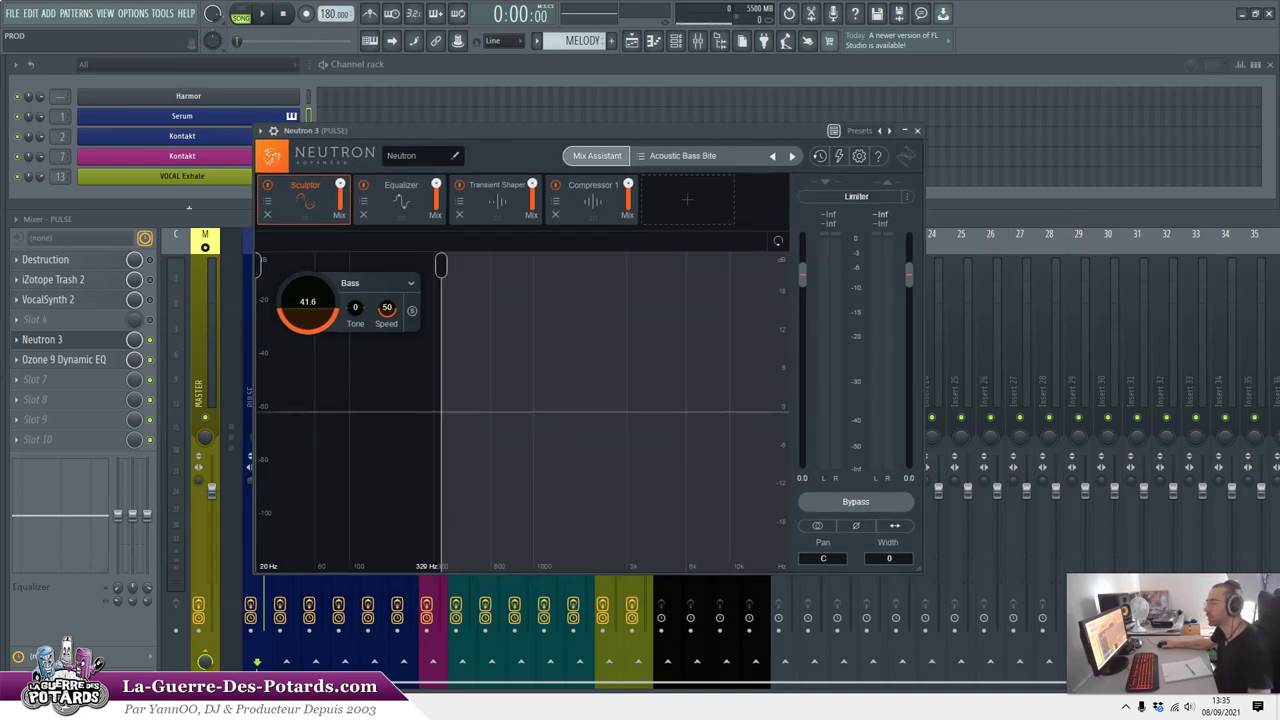
pyautogui.moveTo(370, 130); pyautogui.dragTo(397, 131)
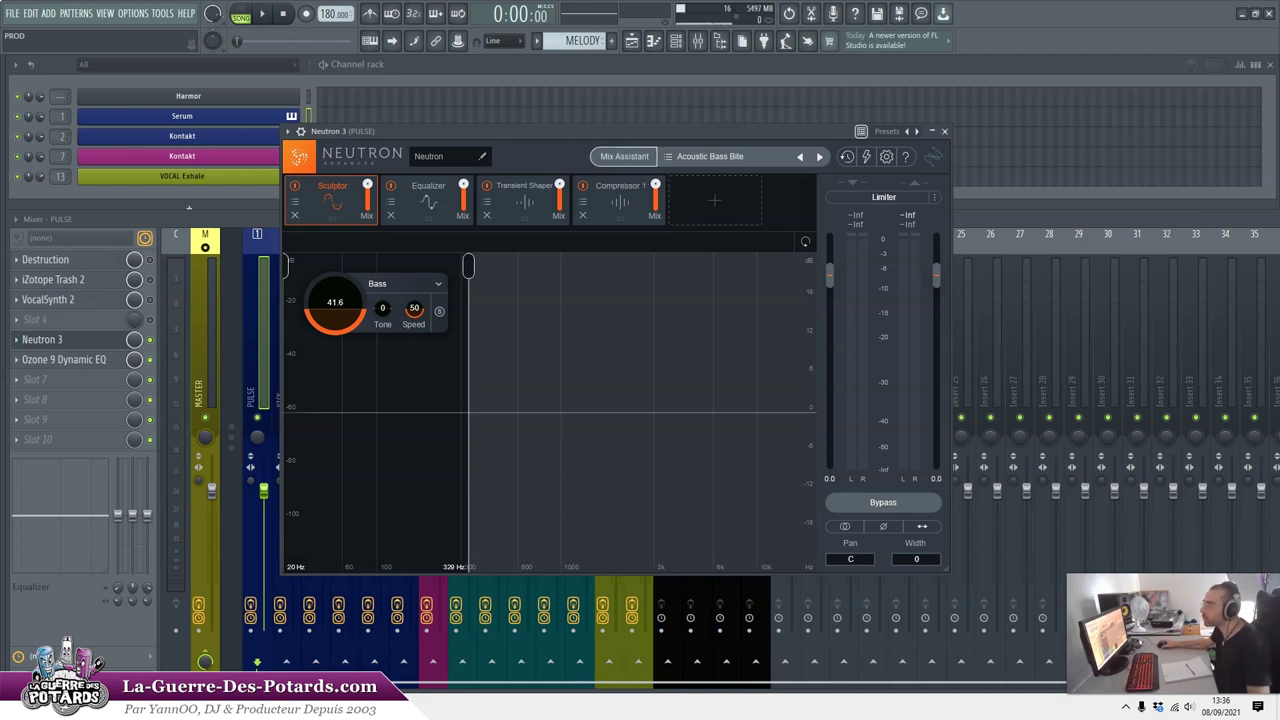
pyautogui.moveTo(600, 131)
pyautogui.mouseDown()
pyautogui.moveTo(560, 117)
pyautogui.moveTo(578, 118)
pyautogui.mouseUp()
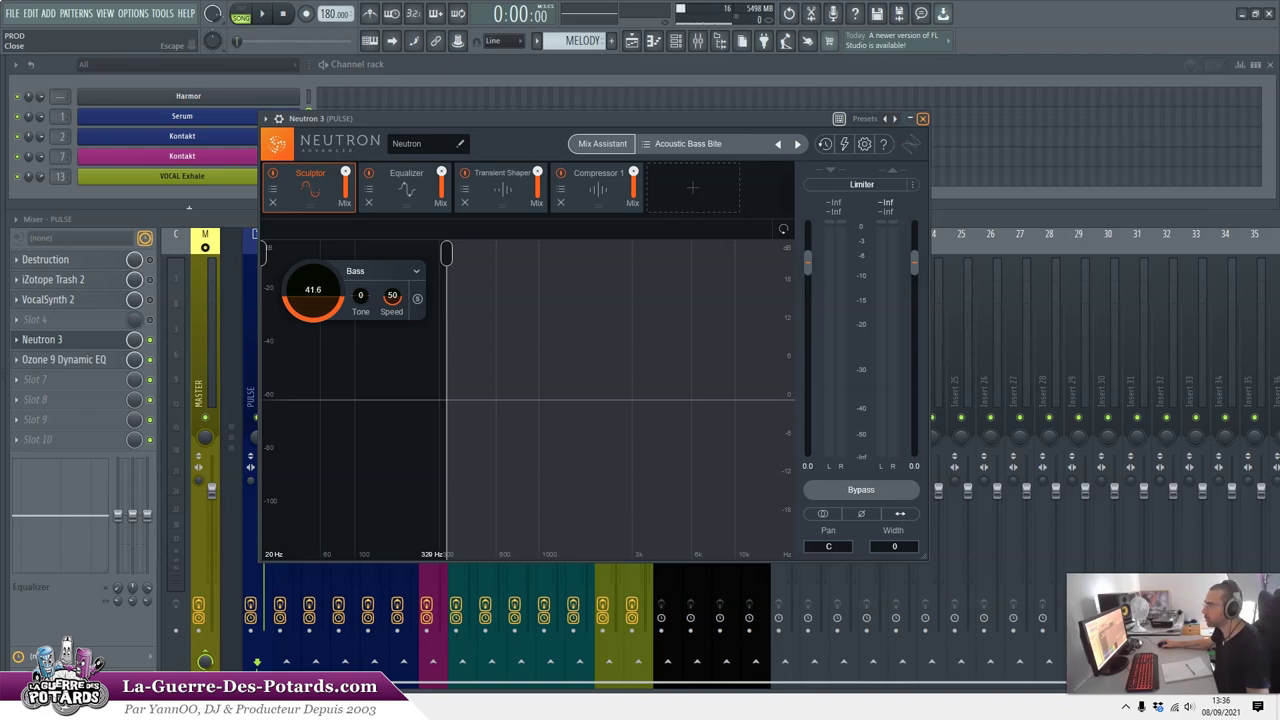
pyautogui.click(922, 118)
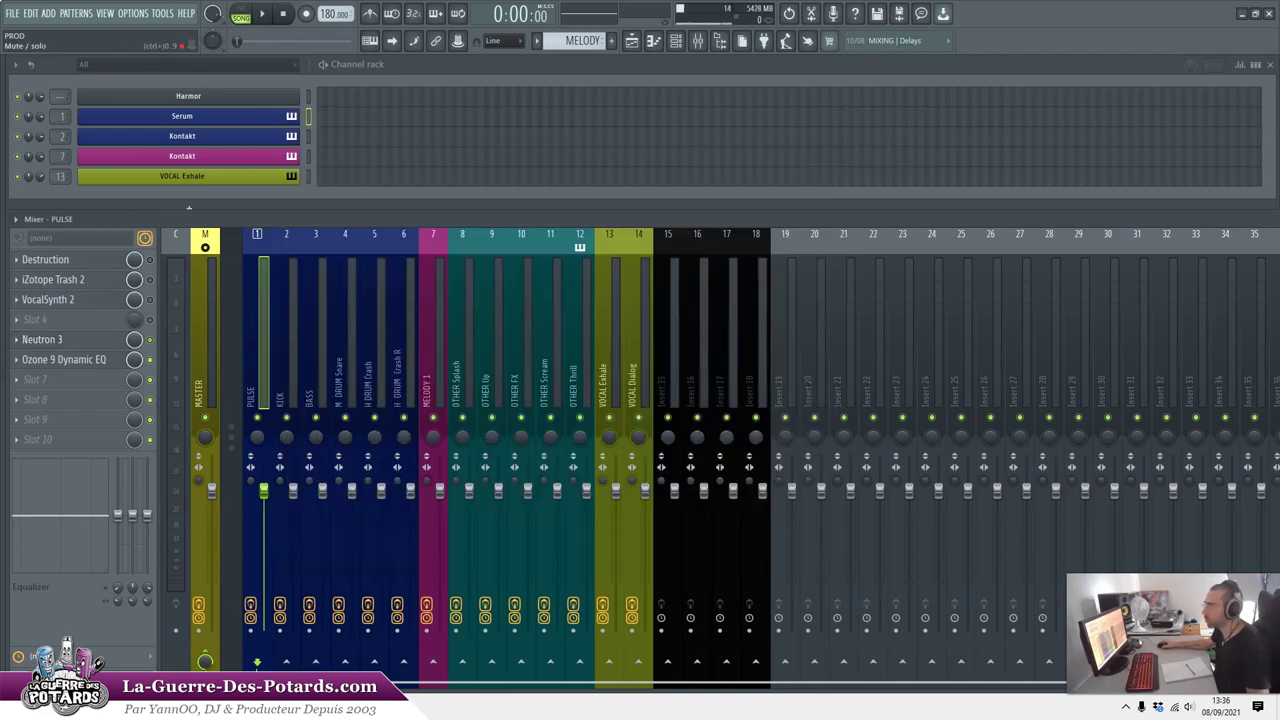
# - Open the Ozone 9 Dynamic EQ on the PULSE track and move its window clear of the effect slots
pyautogui.hotkey('alt', 'F8')
pyautogui.hotkey('alt', 'F8')
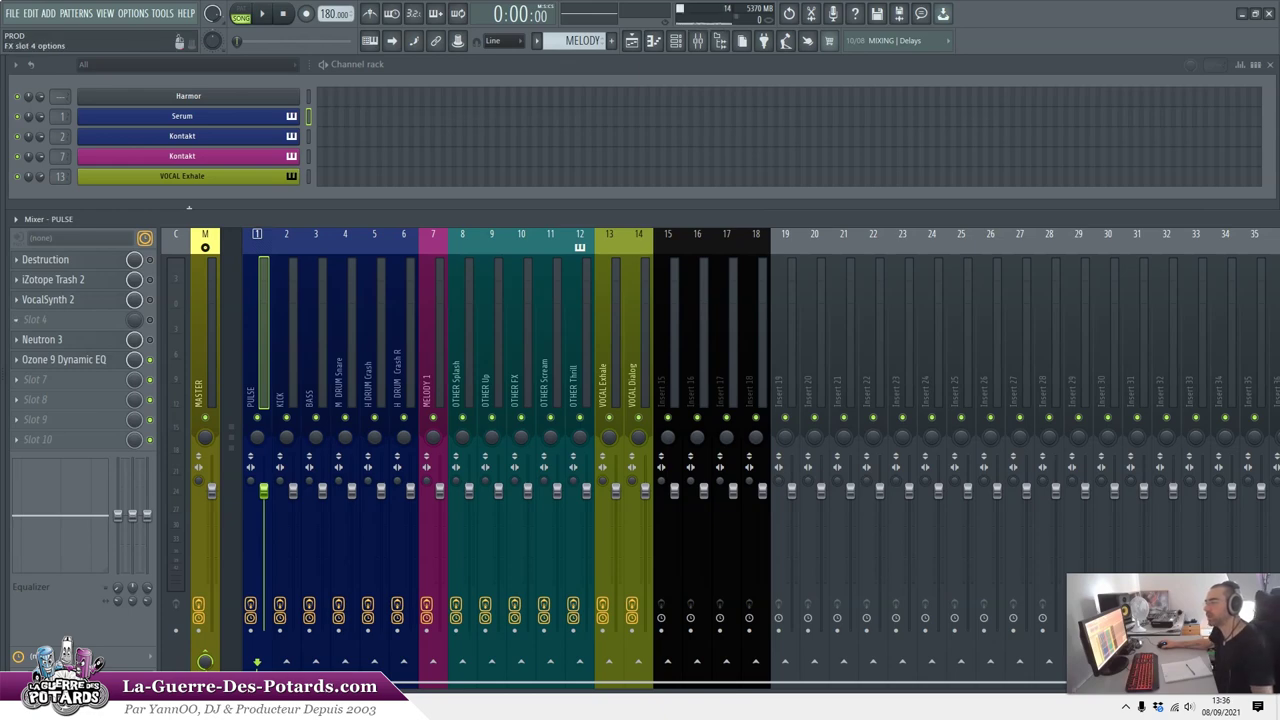
pyautogui.click(64, 359)
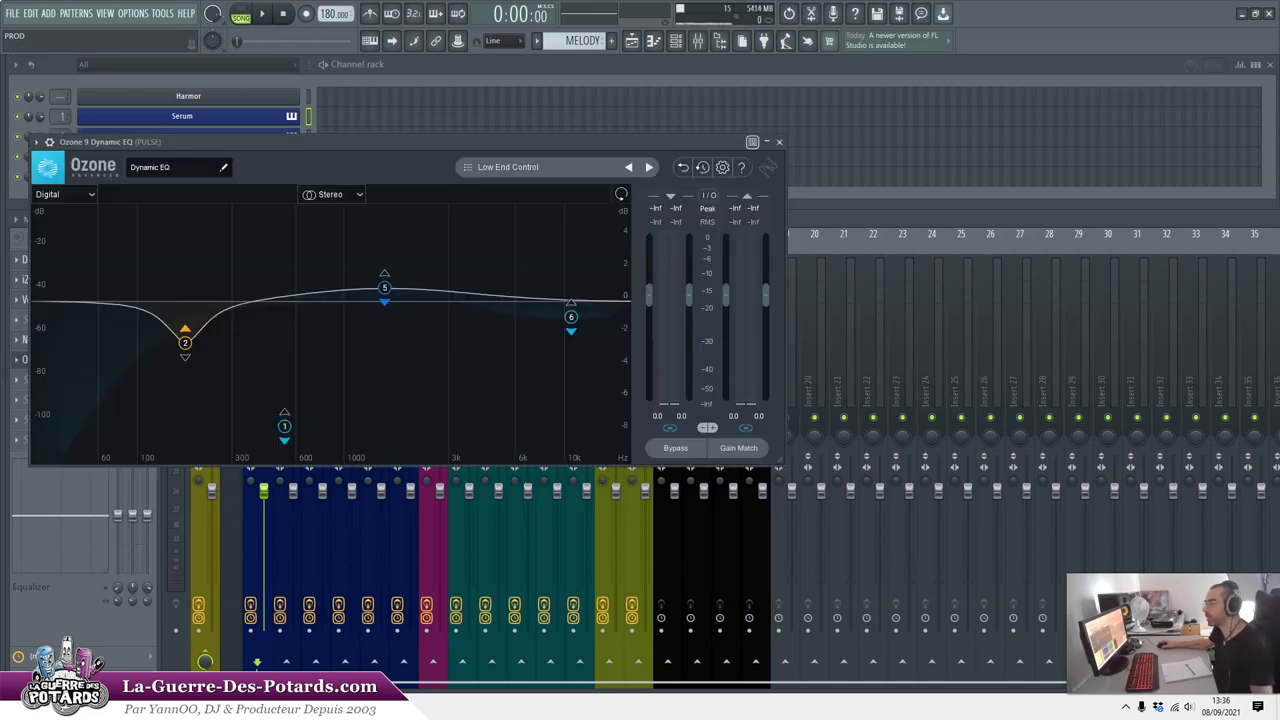
pyautogui.moveTo(400, 142); pyautogui.dragTo(669, 109)
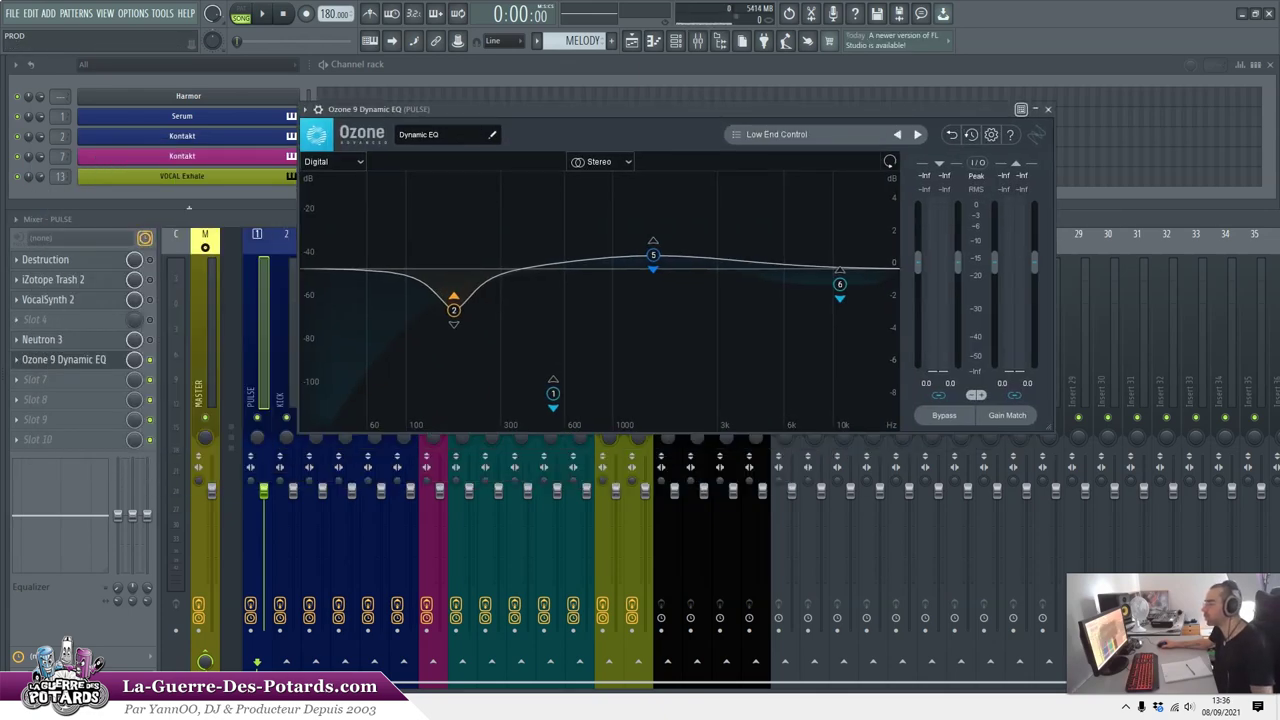
# - Play a test note through the Ozone 9 Dynamic EQ and close its window
pyautogui.press('n')
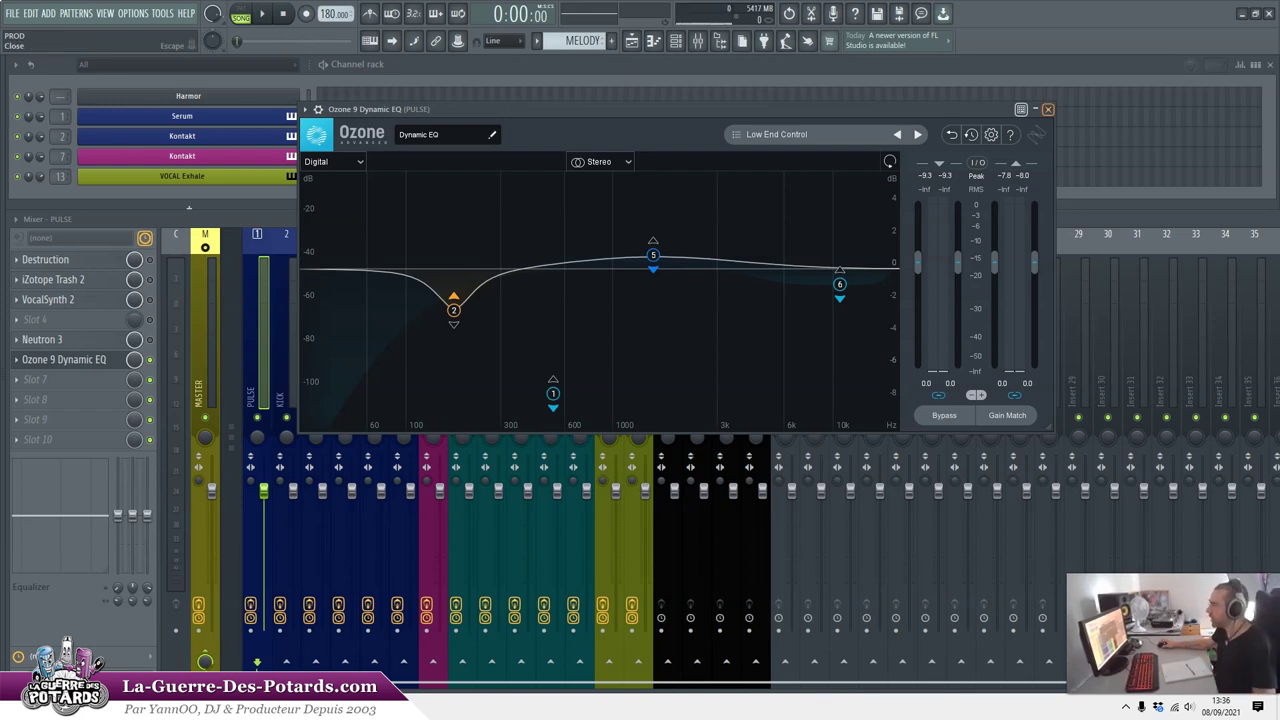
pyautogui.press('Escape')
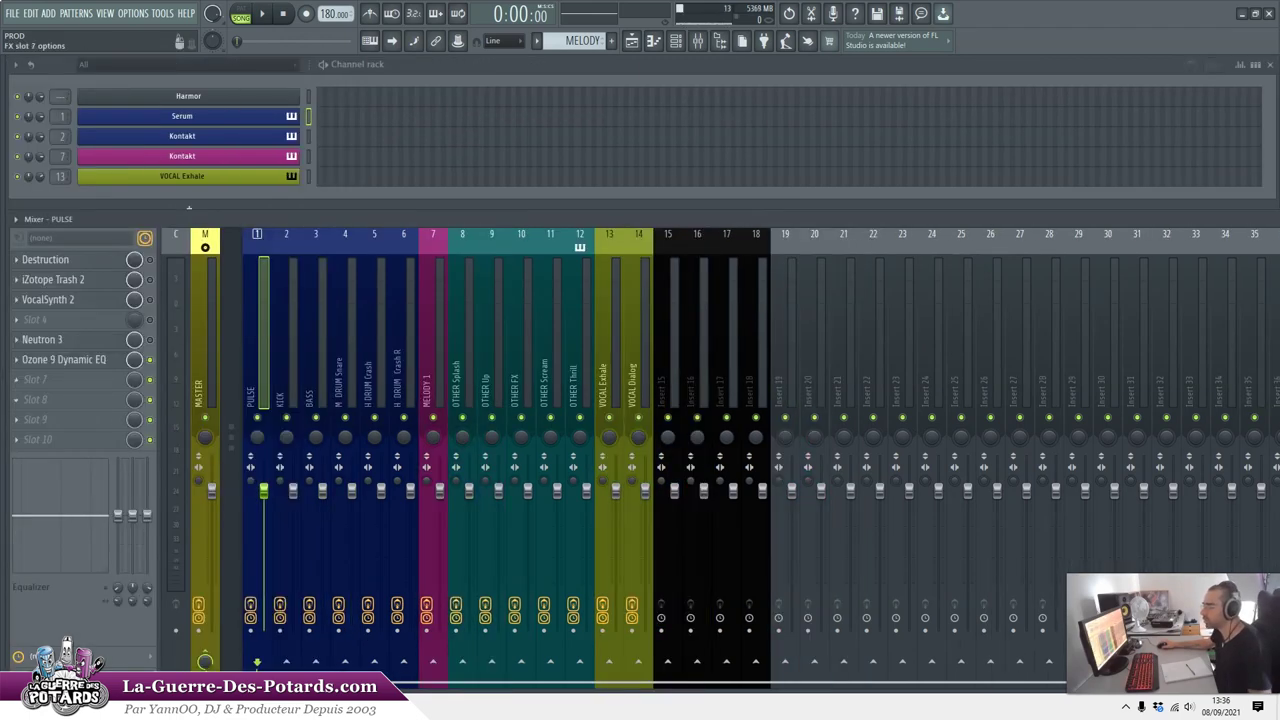
# - Load Insight 2 into effect slot 7 of the PULSE track, then move and enlarge its window over the mixer
pyautogui.click(35, 379)
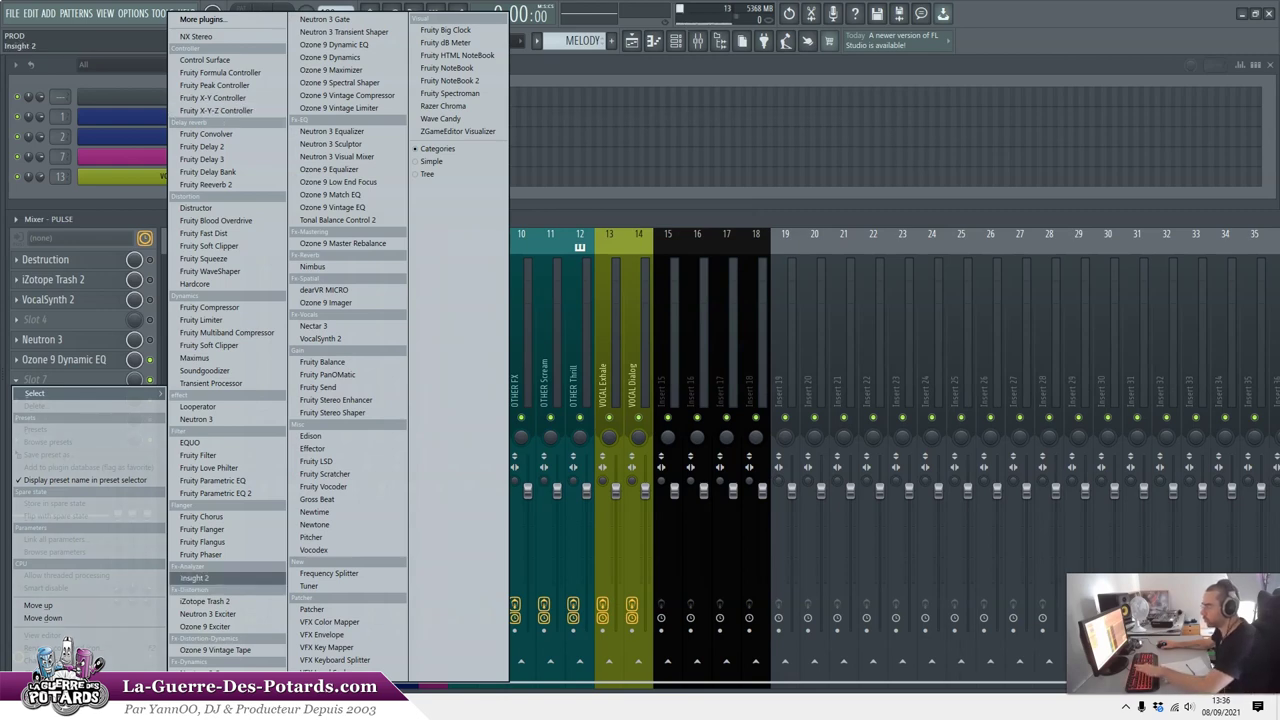
pyautogui.click(195, 578)
pyautogui.moveTo(250, 159); pyautogui.dragTo(211, 64)
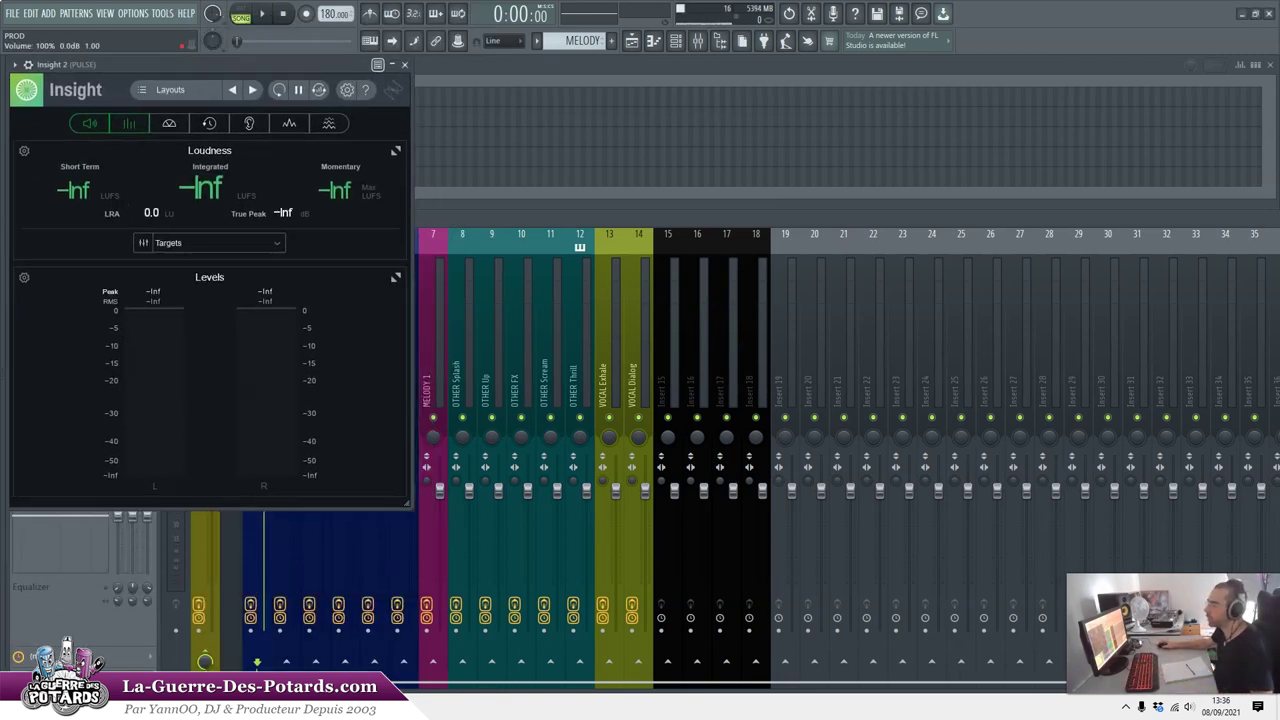
pyautogui.moveTo(406, 503); pyautogui.dragTo(971, 645)
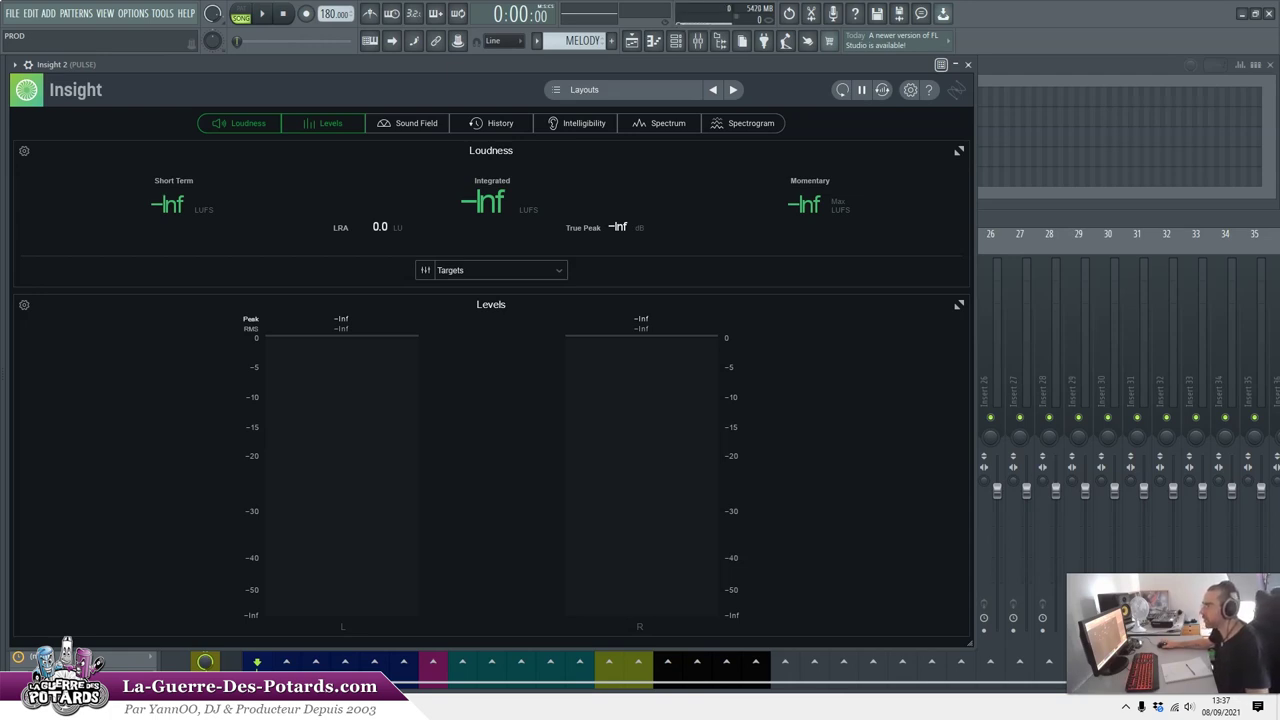
# - Enable the Sound Field, Spectrum and Spectrogram meters in Insight 2, play a note through them and close the plugin window
pyautogui.click(407, 123)
pyautogui.press('z')
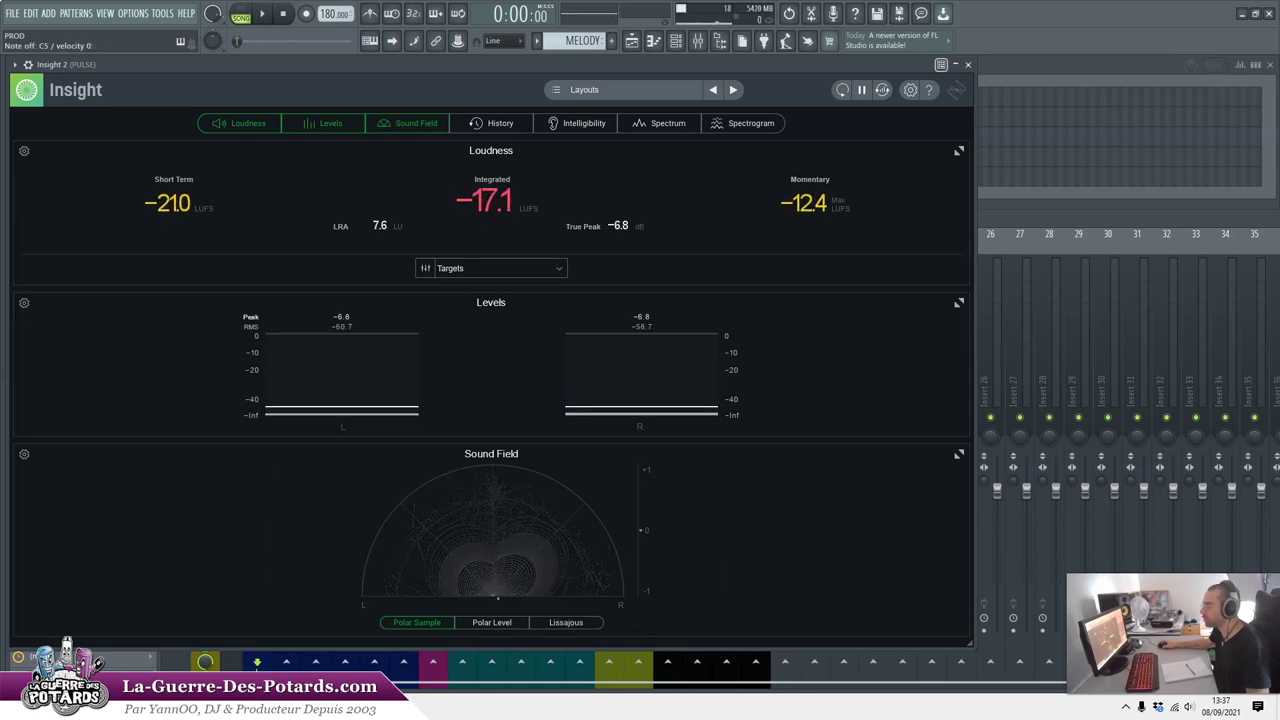
pyautogui.click(659, 123)
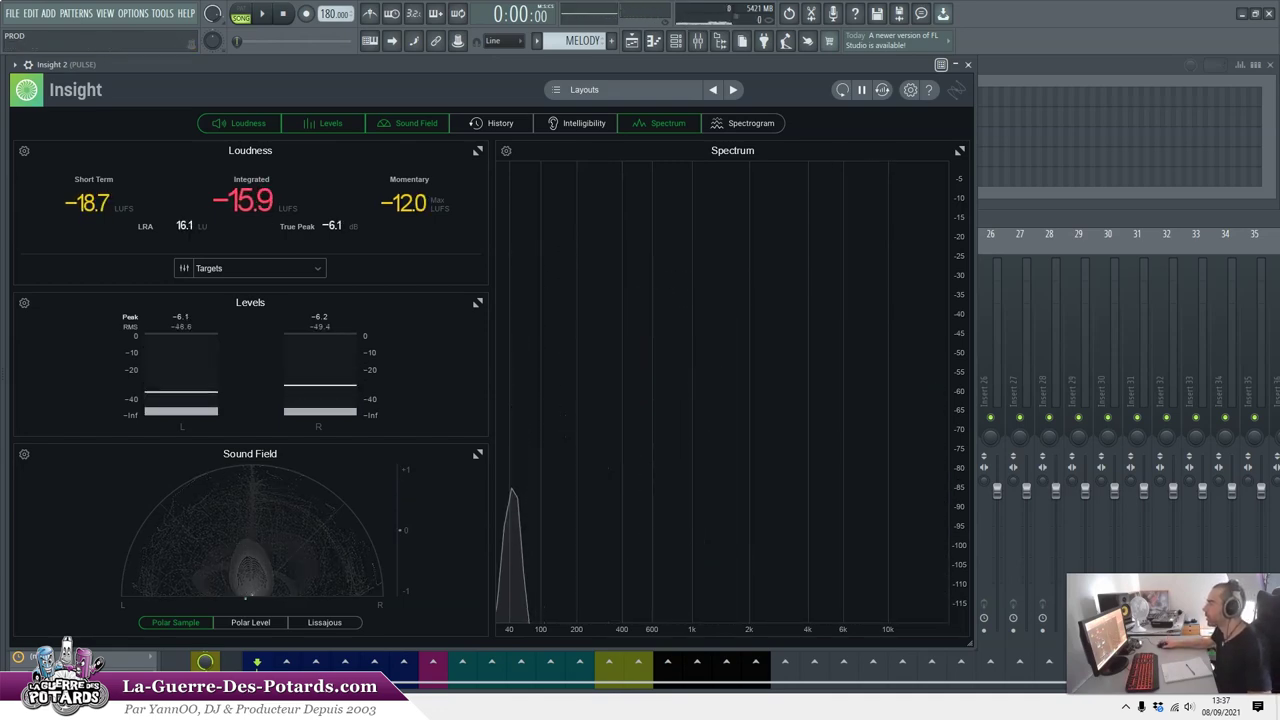
pyautogui.click(741, 123)
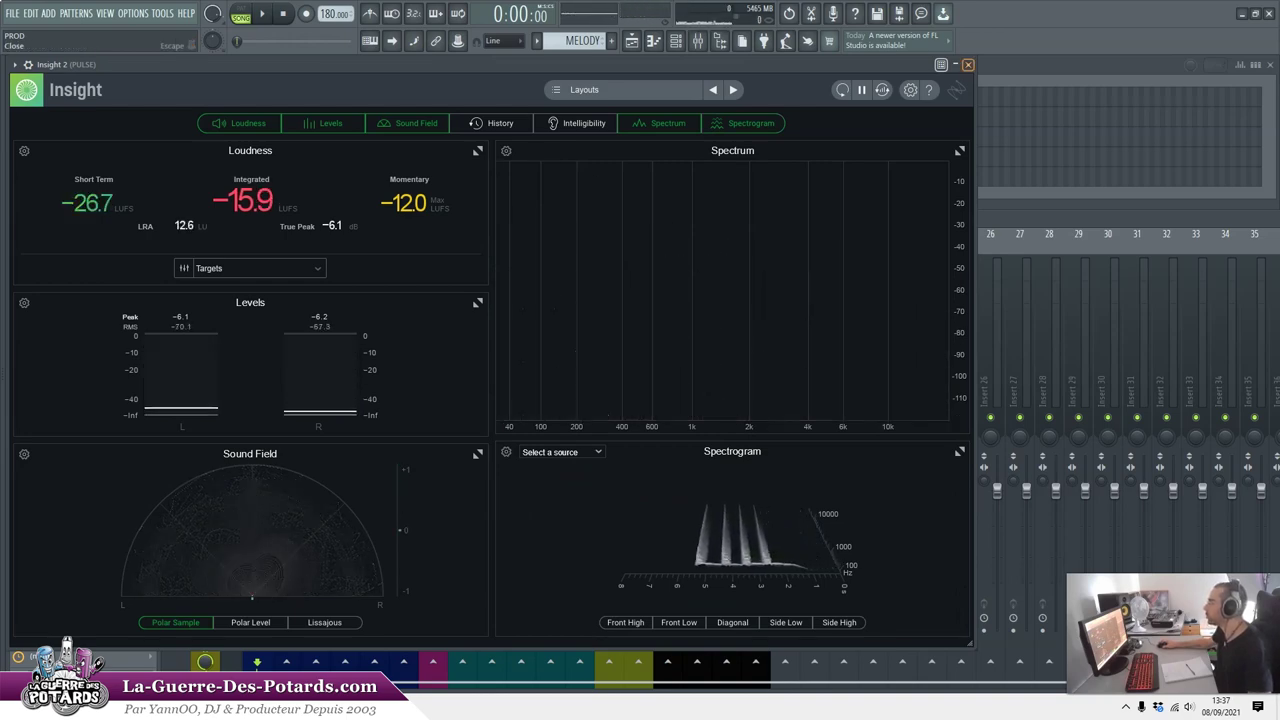
pyautogui.click(967, 64)
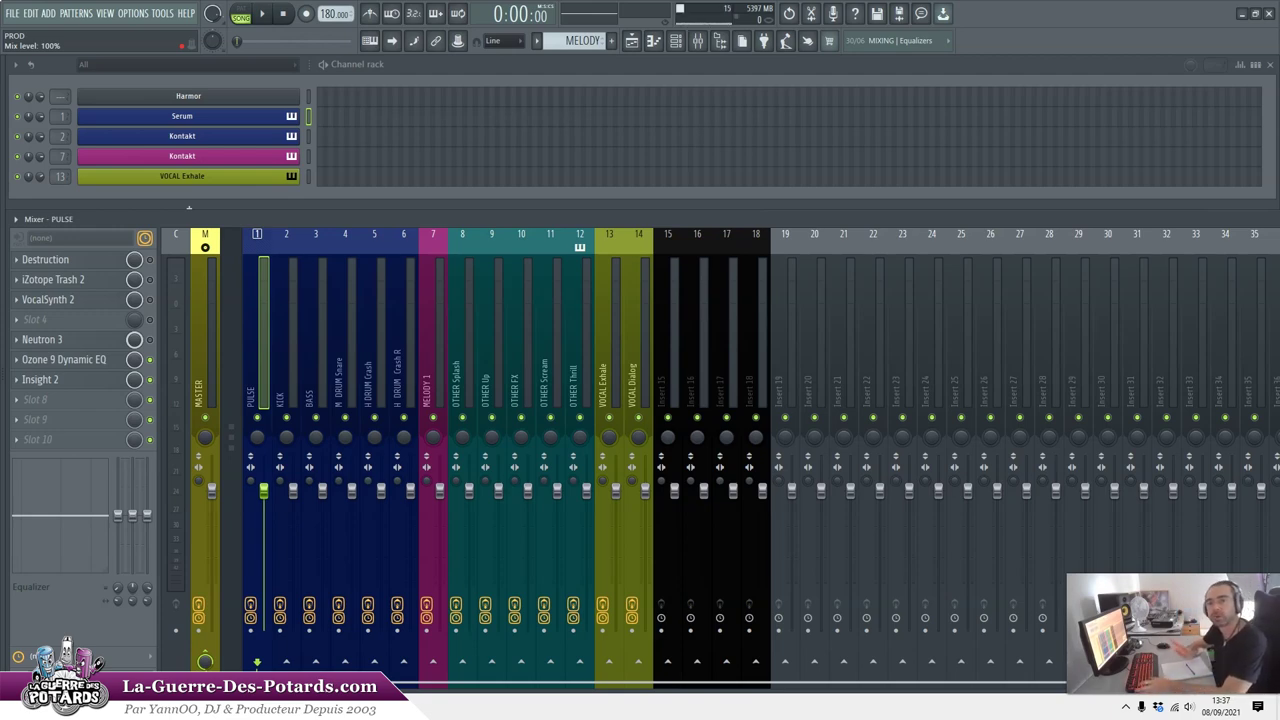
# - Switch to the browser's free M.A.O. welcome pack page and examine its beginner's guide and "Couplage M.A.O. + DJing" video sections
pyautogui.hotkey('alt', 'Tab')
pyautogui.hotkey('ctrl', 'Tab')
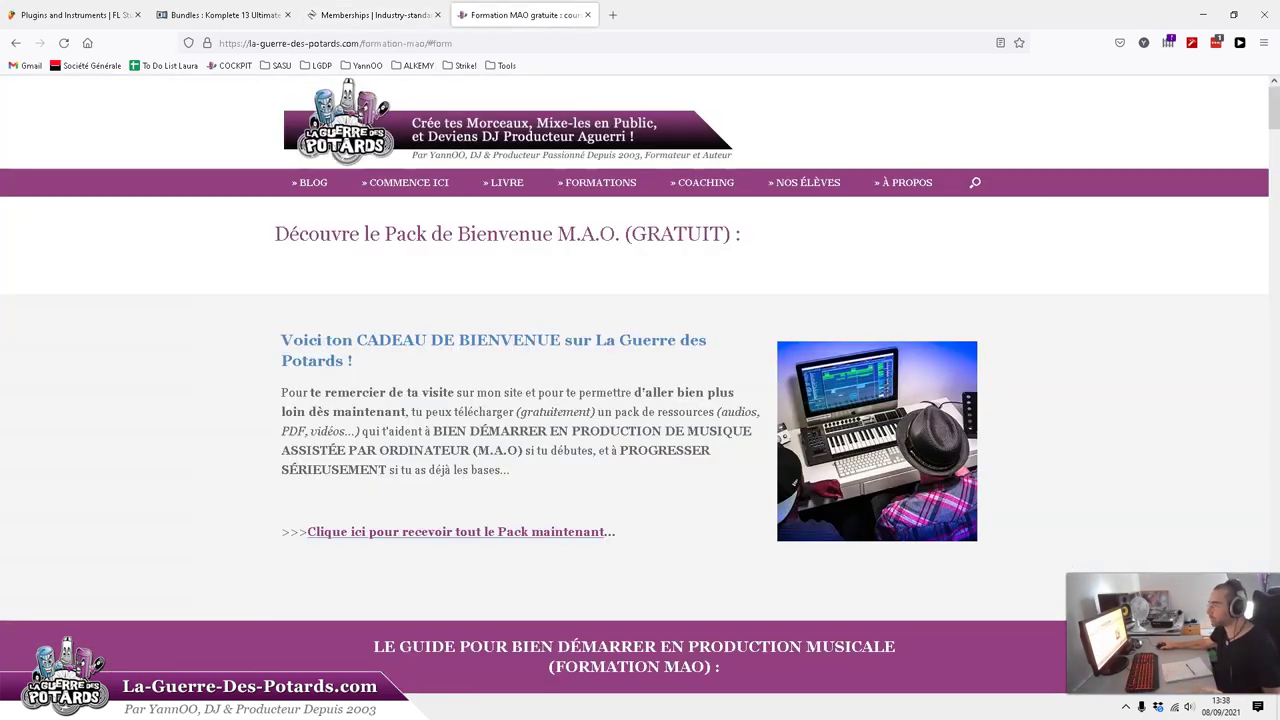
pyautogui.scroll(-3, 640, 400)
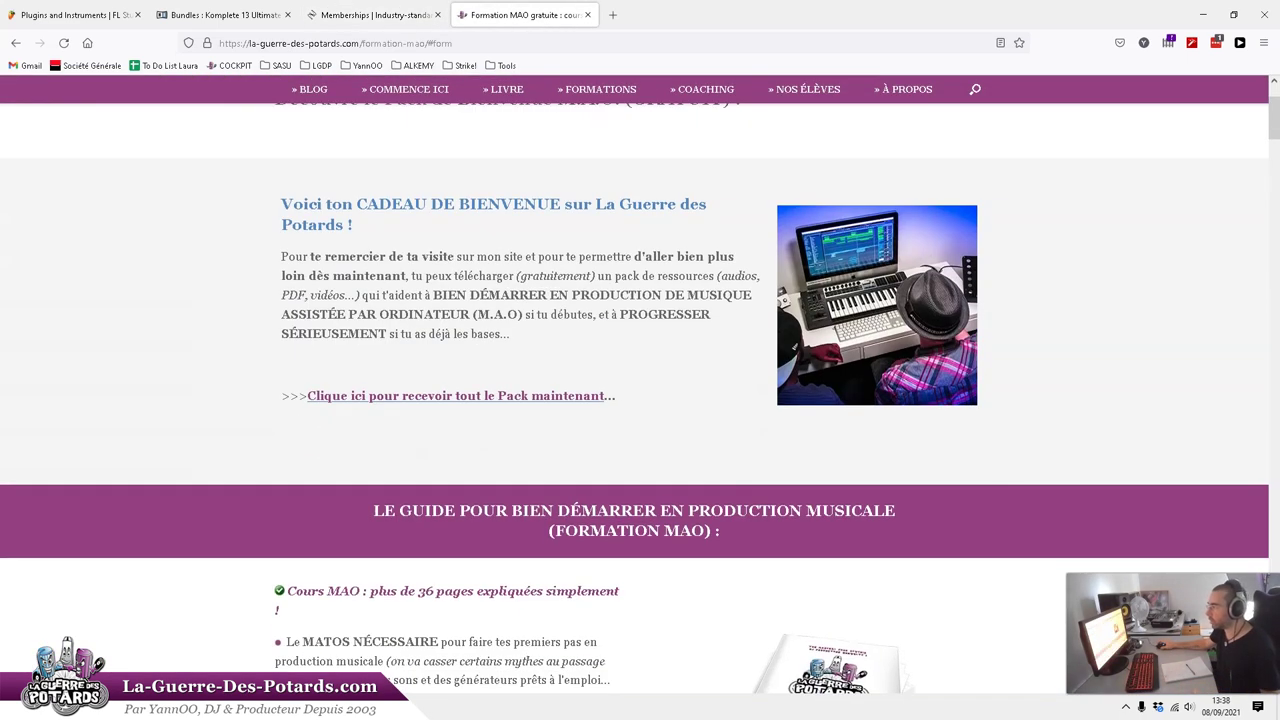
pyautogui.scroll(-3, 640, 400)
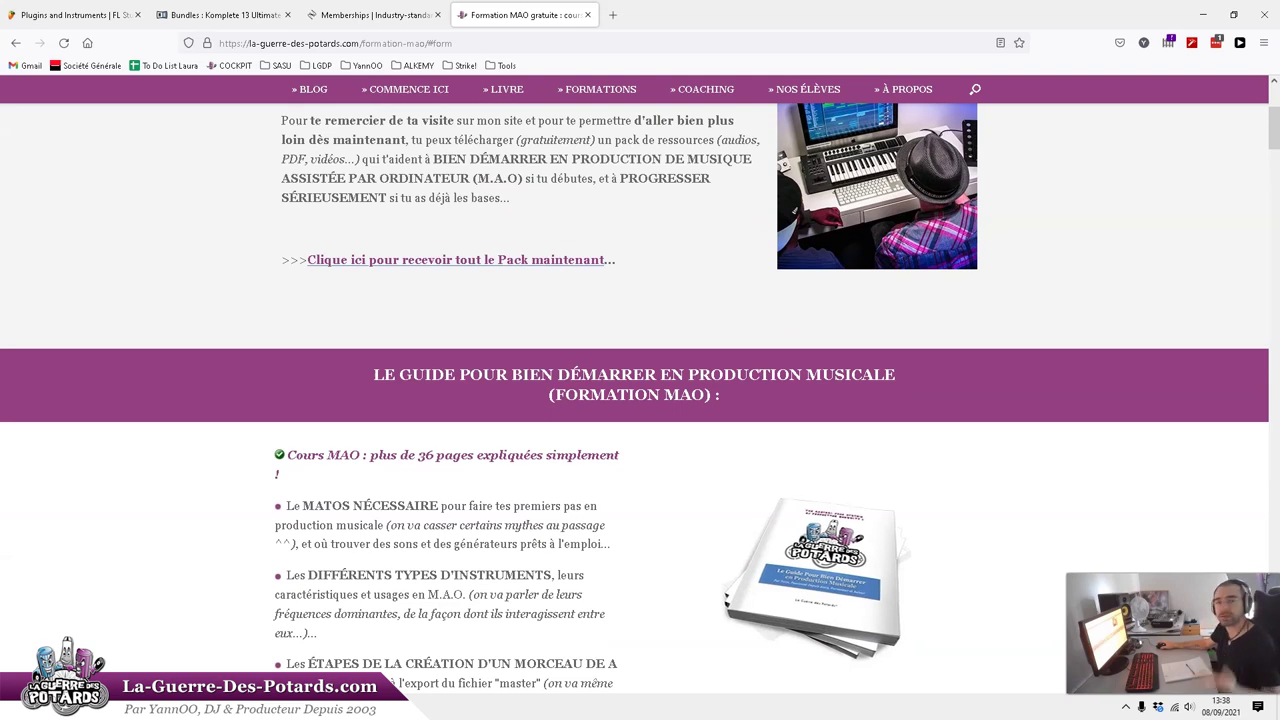
pyautogui.scroll(-4, 640, 400)
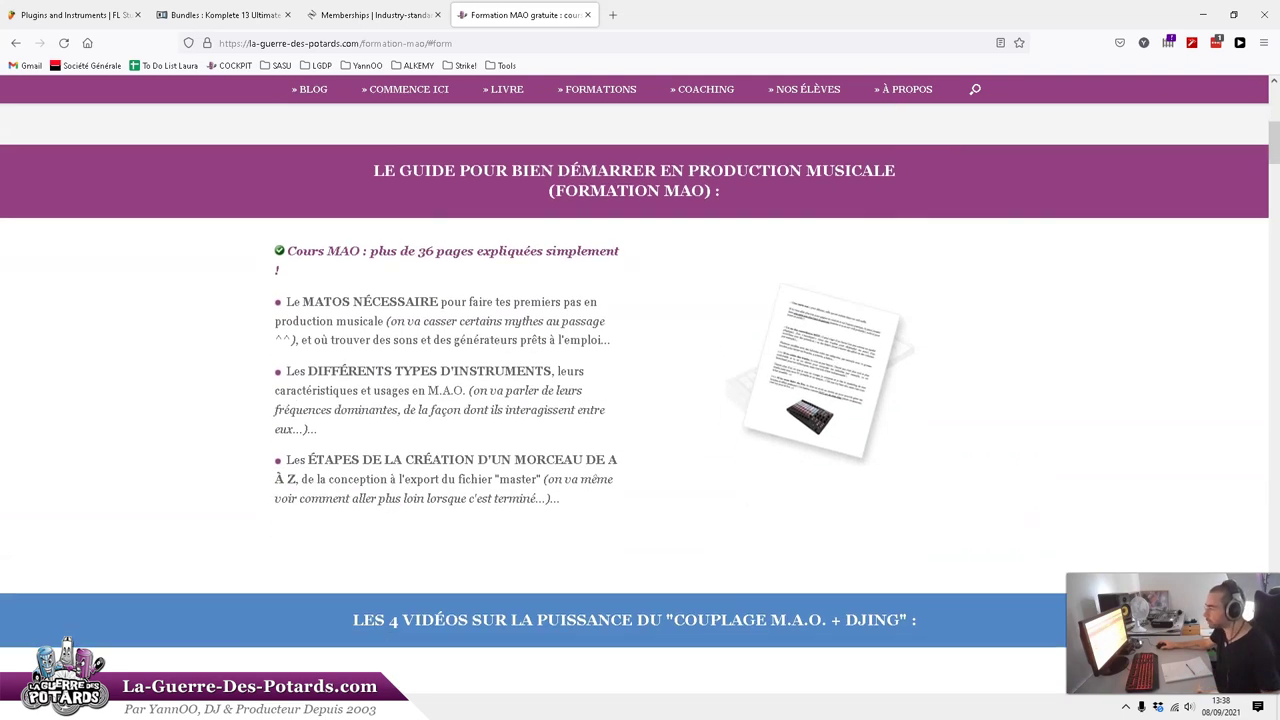
pyautogui.scroll(-6, 640, 400)
pyautogui.scroll(-3, 640, 400)
pyautogui.scroll(-3, 640, 400)
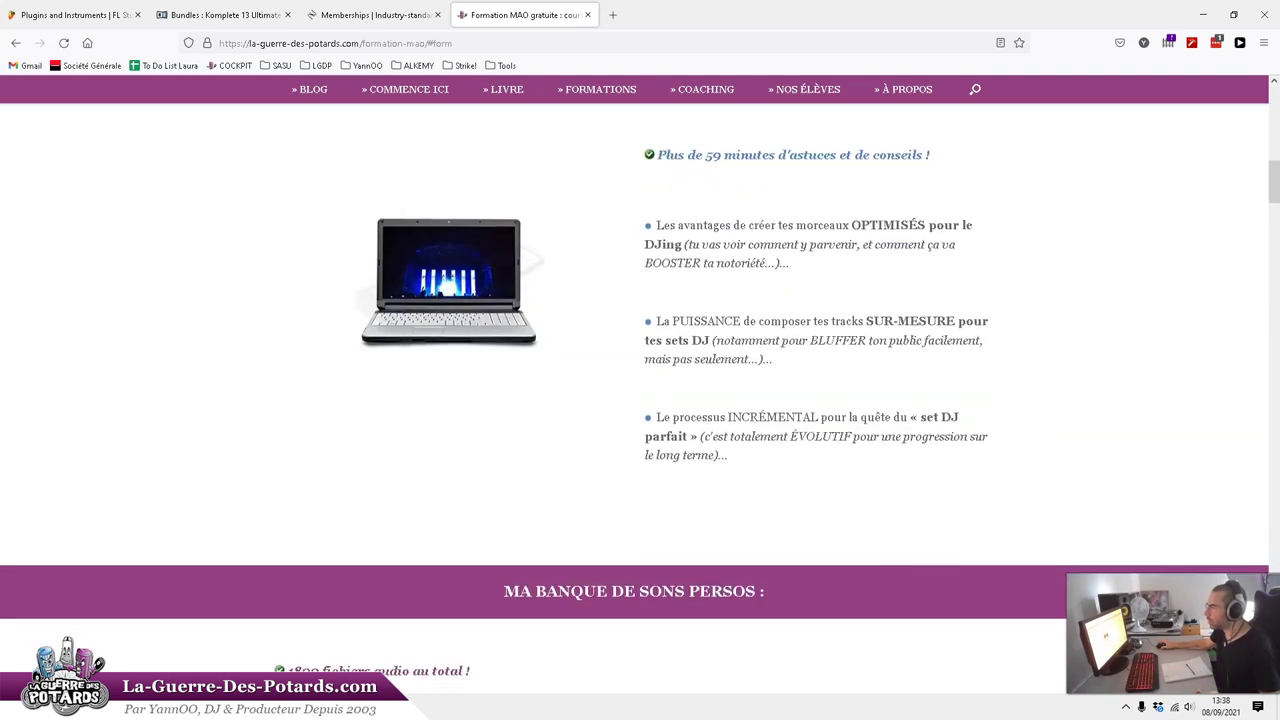
pyautogui.scroll(2, 640, 400)
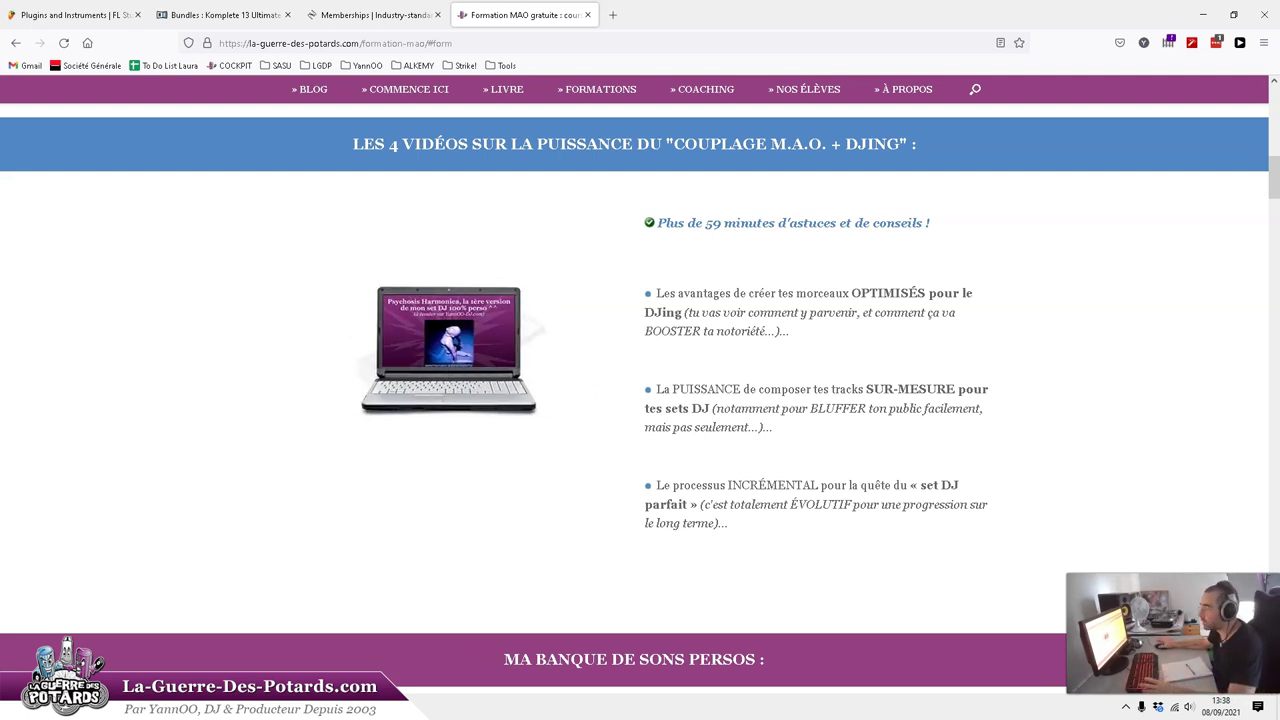
# - Examine the personal sound bank and the three bonus sections of the welcome pack page
pyautogui.scroll(-3, 640, 400)
pyautogui.scroll(-2, 640, 400)
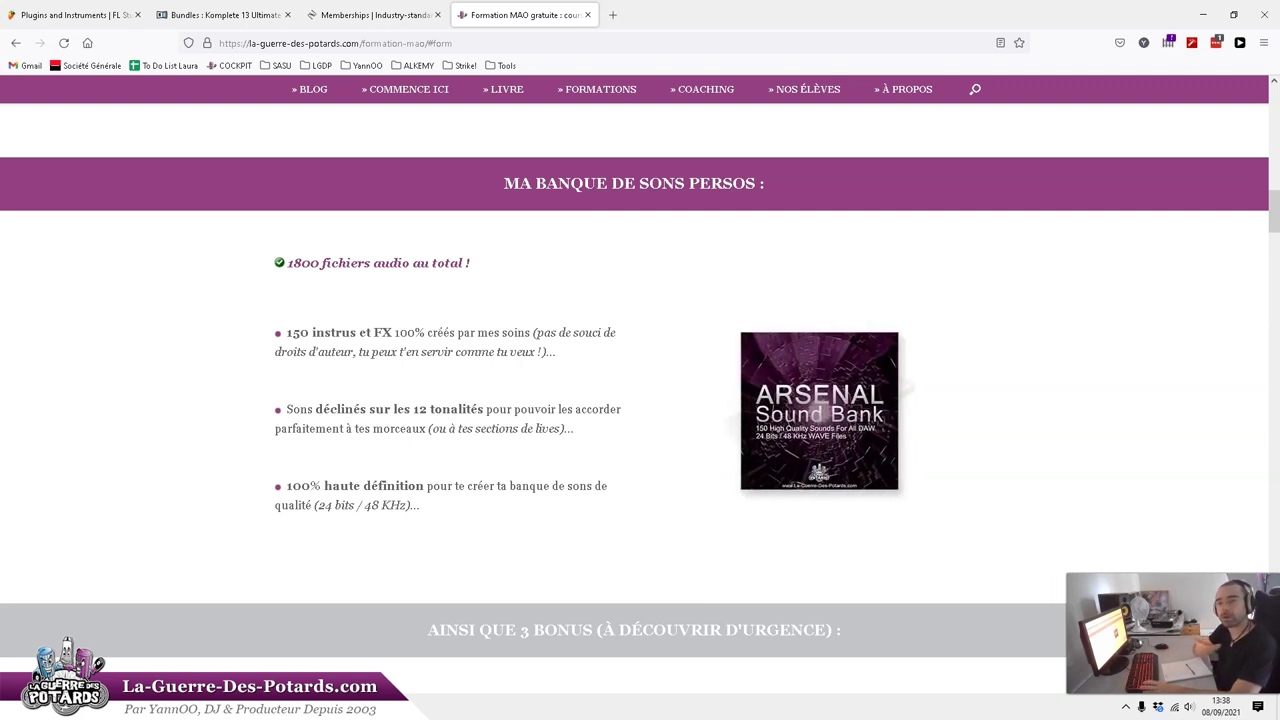
pyautogui.scroll(-3, 640, 400)
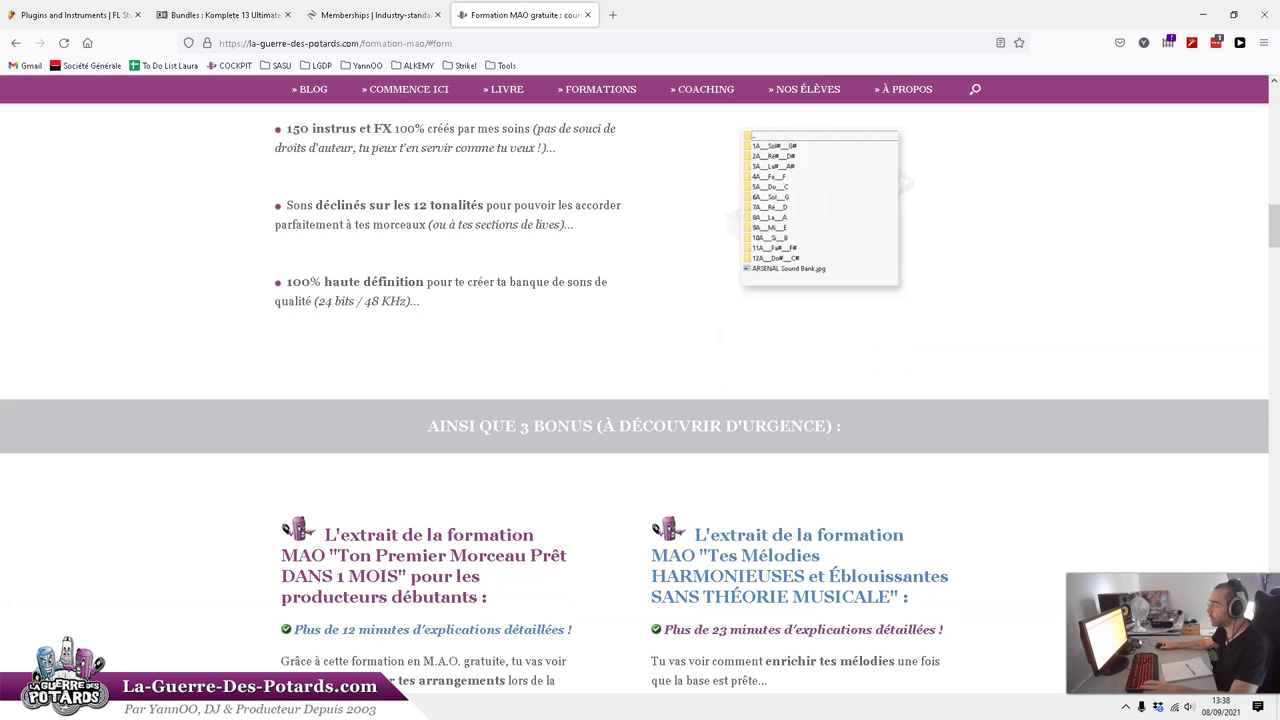
pyautogui.scroll(-2, 640, 400)
pyautogui.scroll(3, 640, 400)
pyautogui.scroll(-5, 640, 400)
pyautogui.scroll(3, 640, 400)
pyautogui.scroll(4, 640, 400)
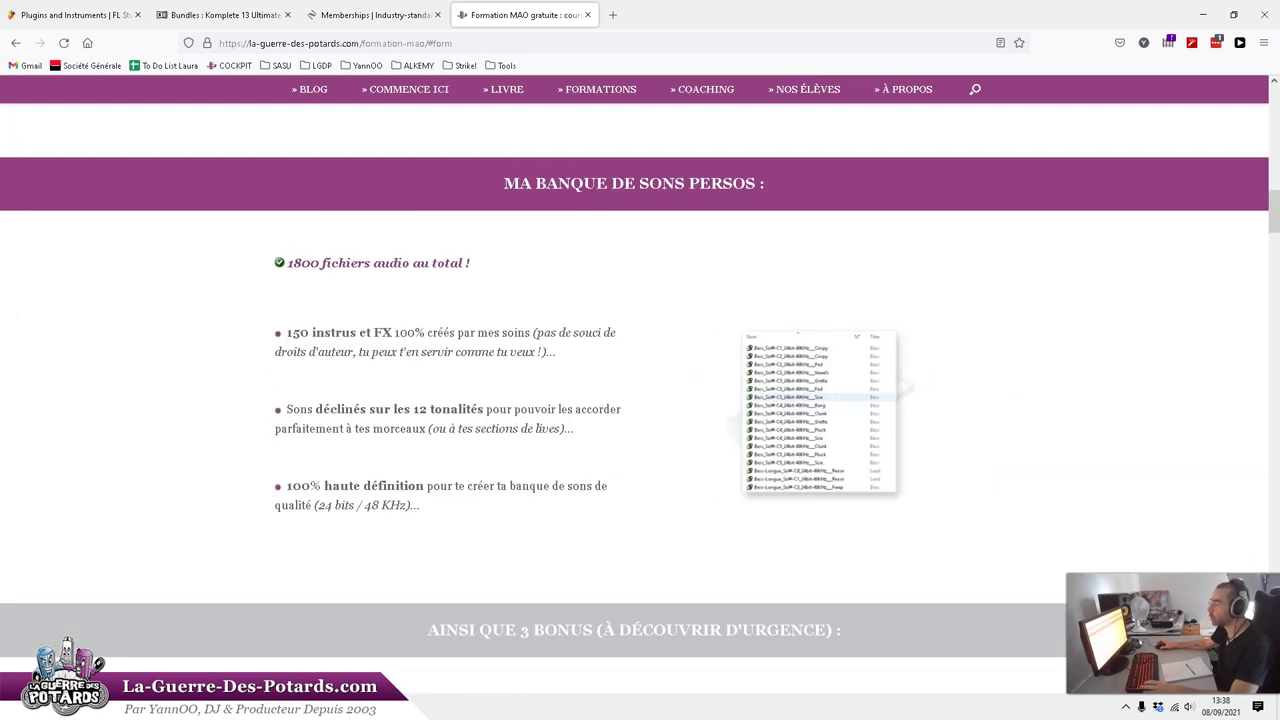